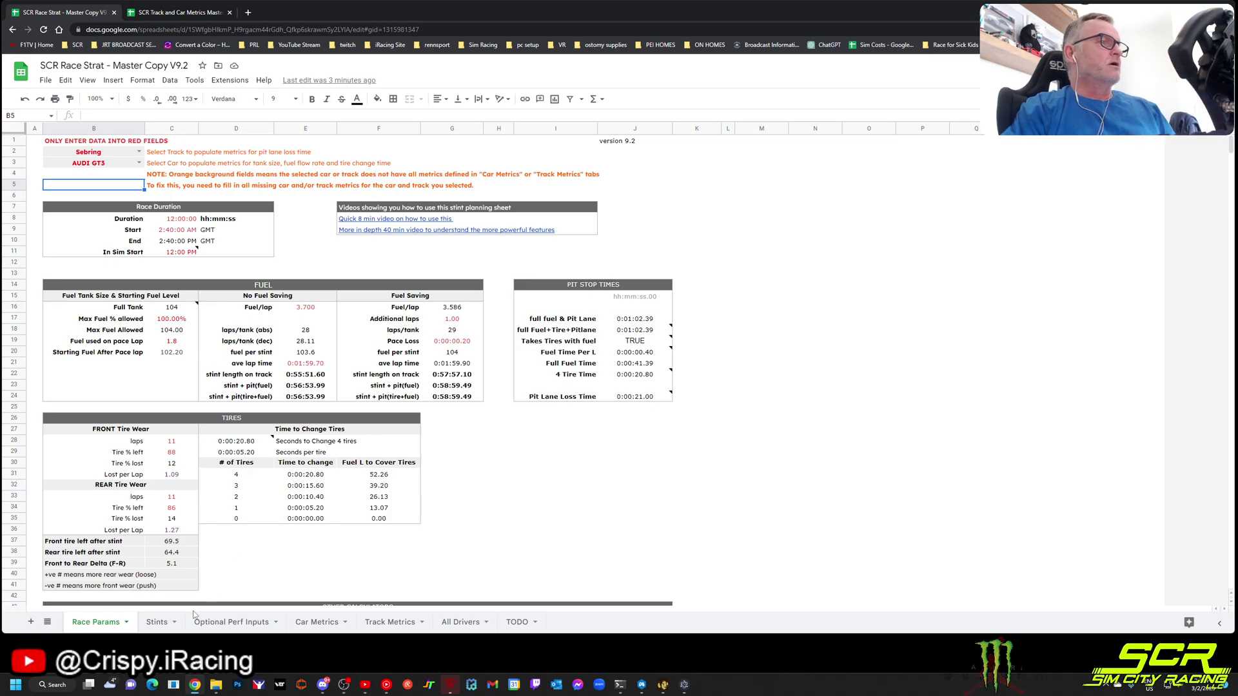
# After viewing Stints, uncheck the per-driver performance and time-of-day offsets on Optional Perf Inputs.
pyautogui.click(156, 622)
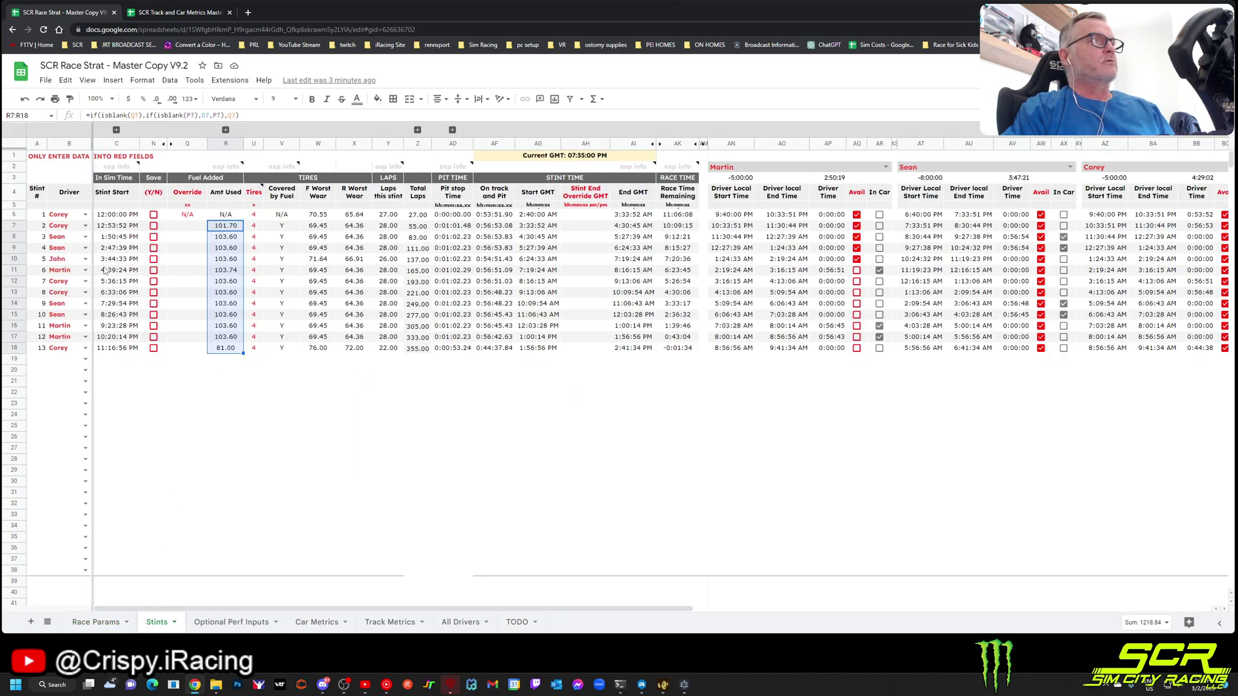
pyautogui.click(19, 215)
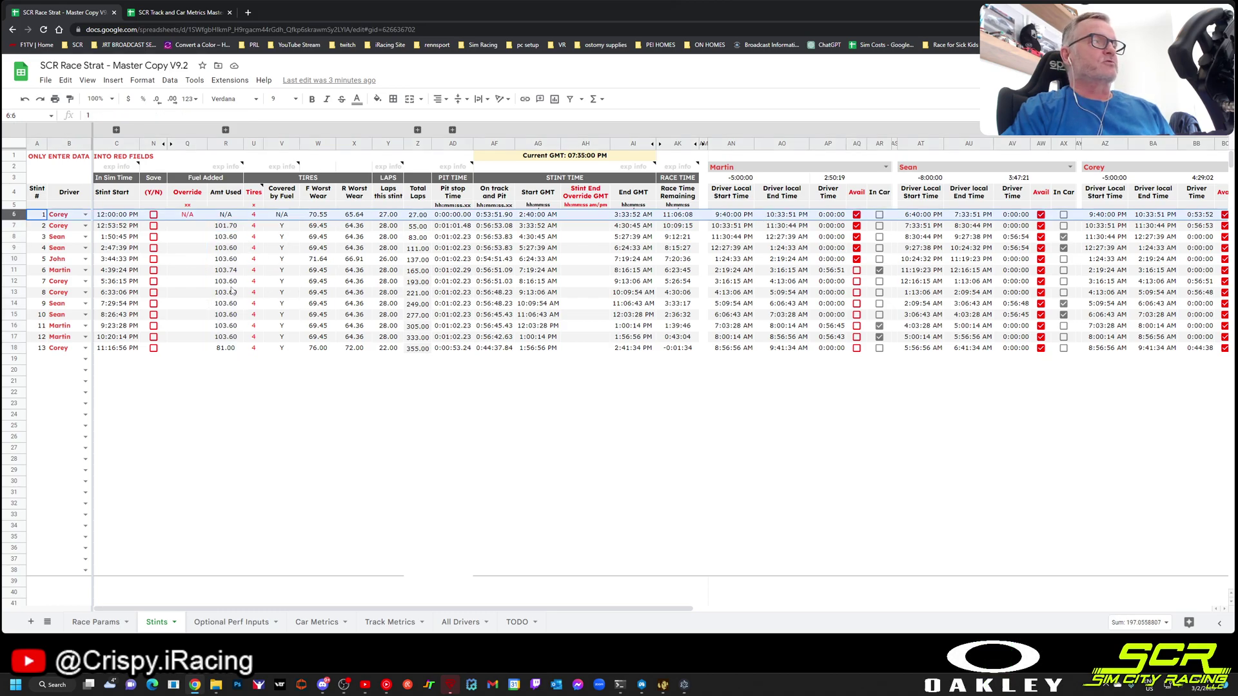
pyautogui.click(230, 626)
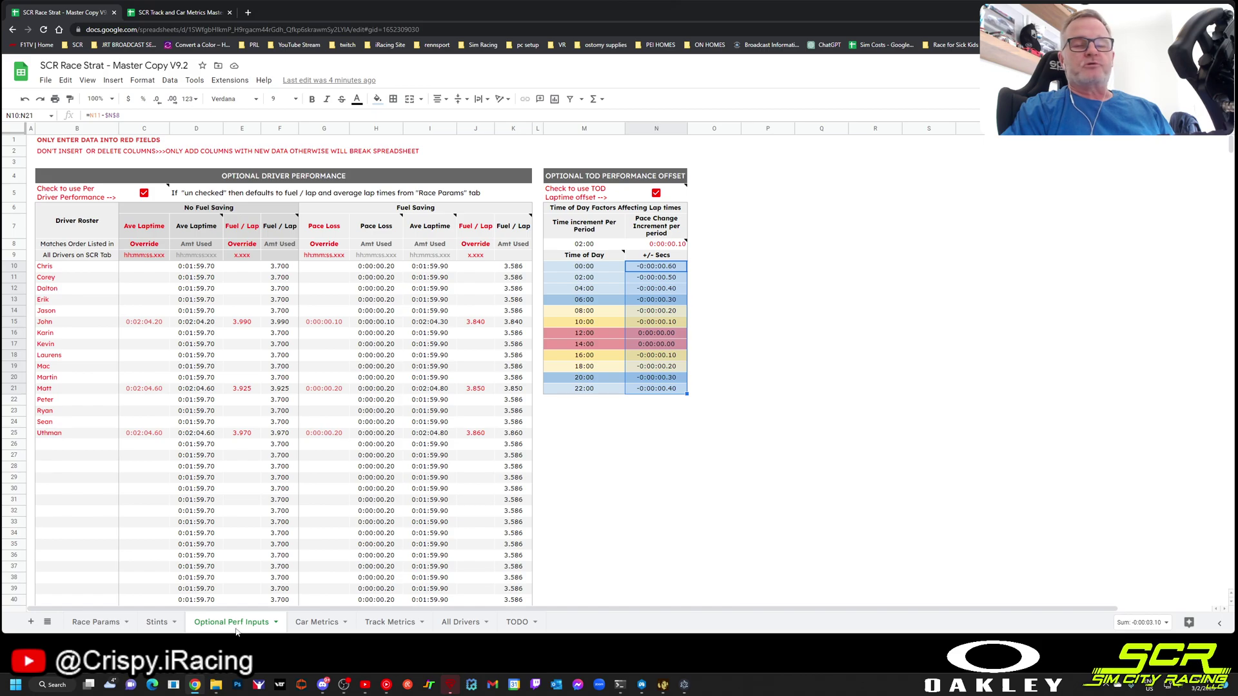
pyautogui.click(144, 193)
pyautogui.click(656, 193)
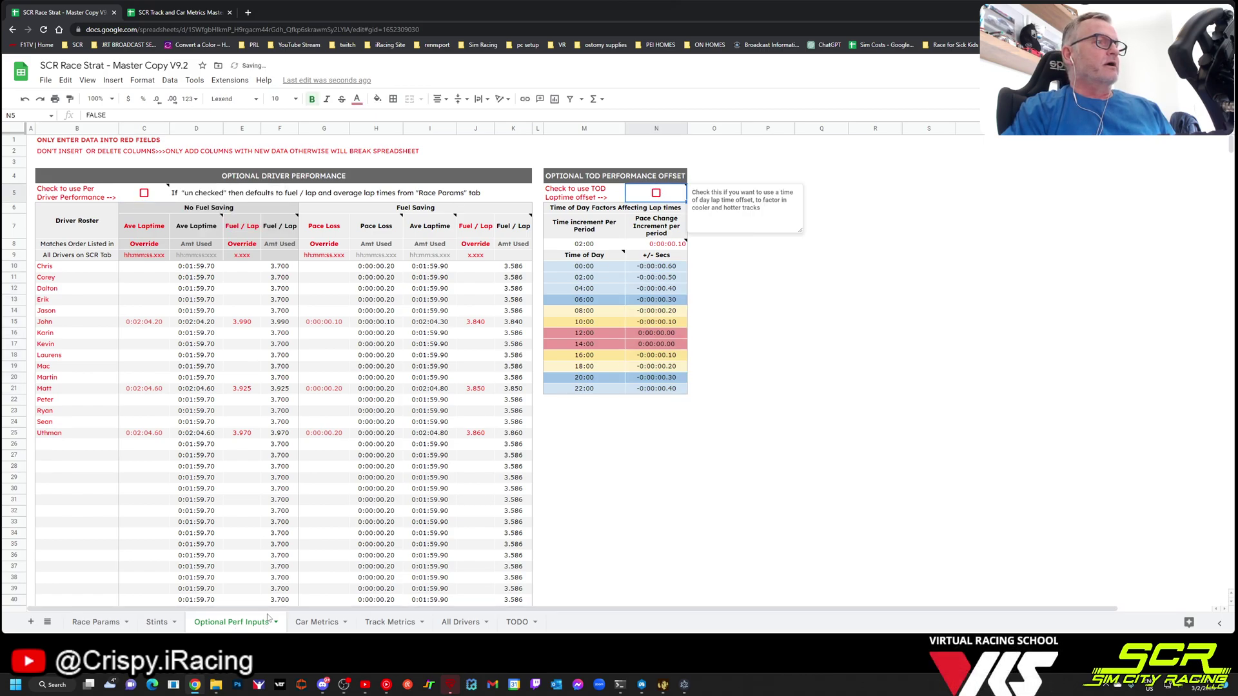
# Look over the Car Metrics, Track Metrics and All Drivers sheets, then return to Race Params.
pyautogui.click(324, 626)
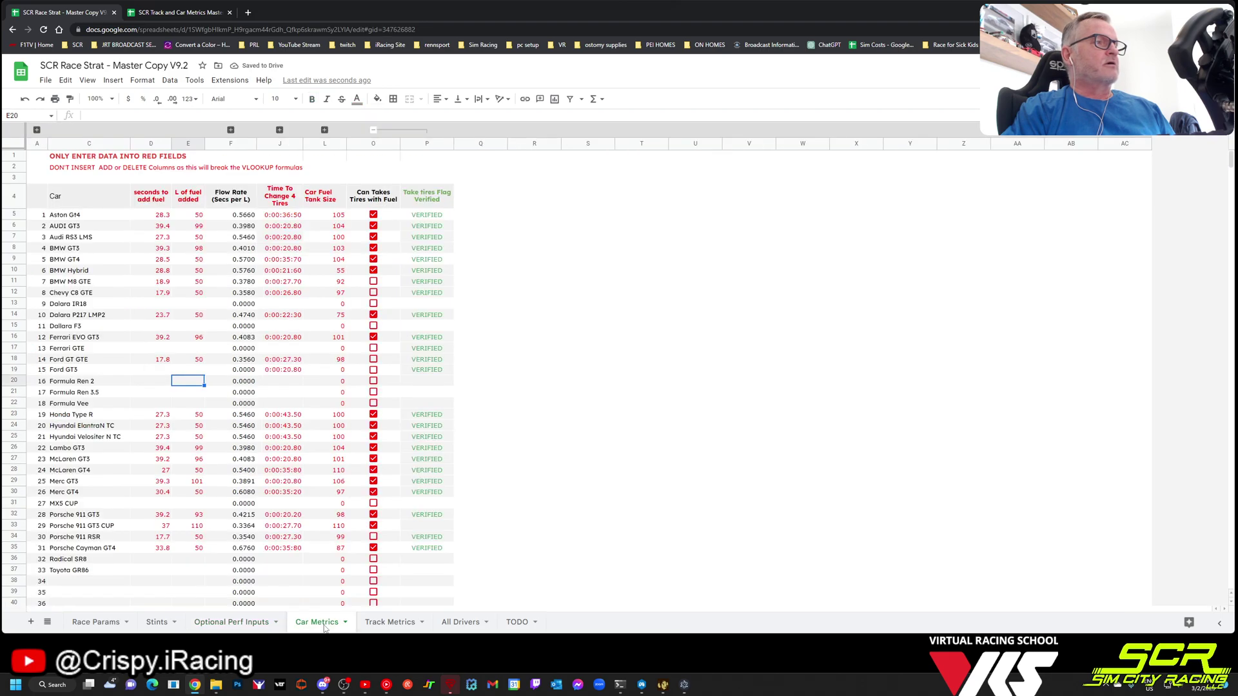
pyautogui.click(383, 627)
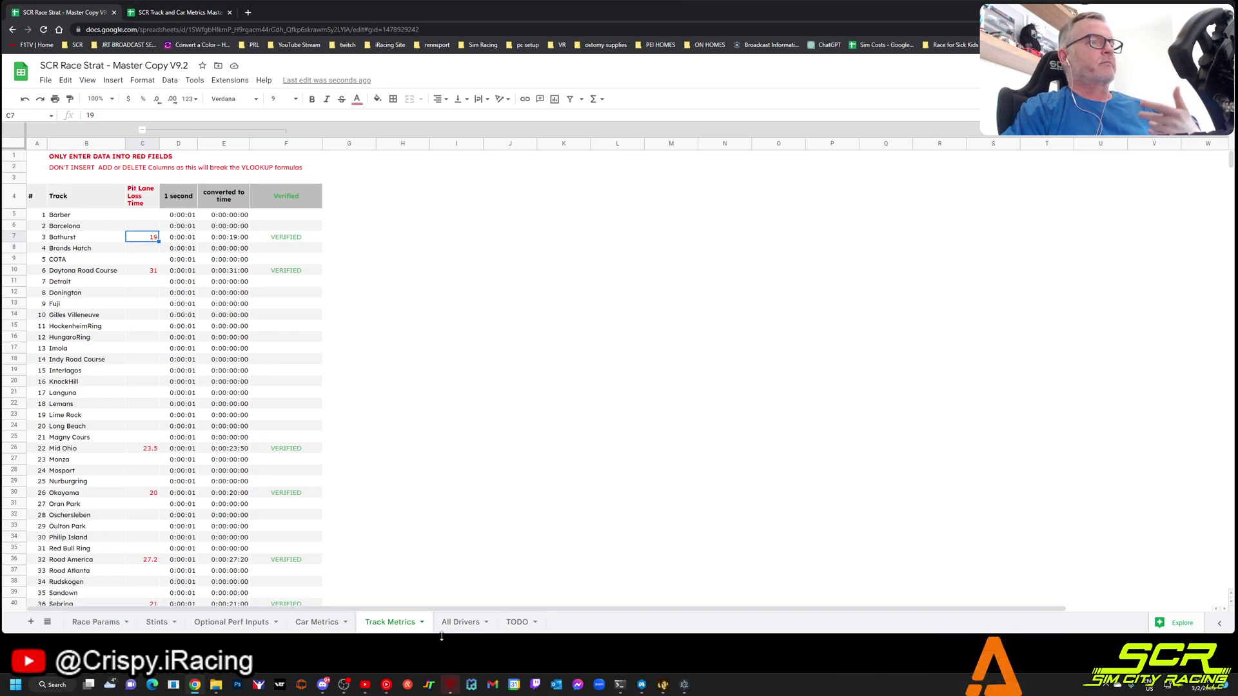
pyautogui.click(459, 625)
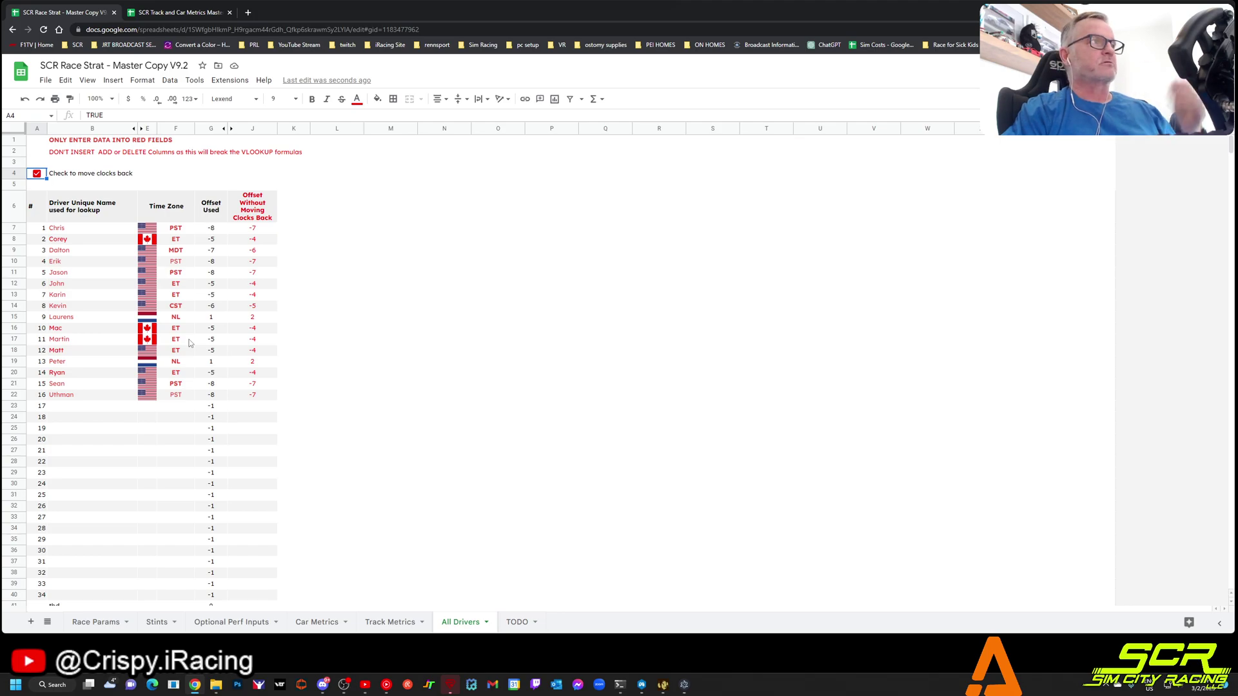
pyautogui.click(95, 623)
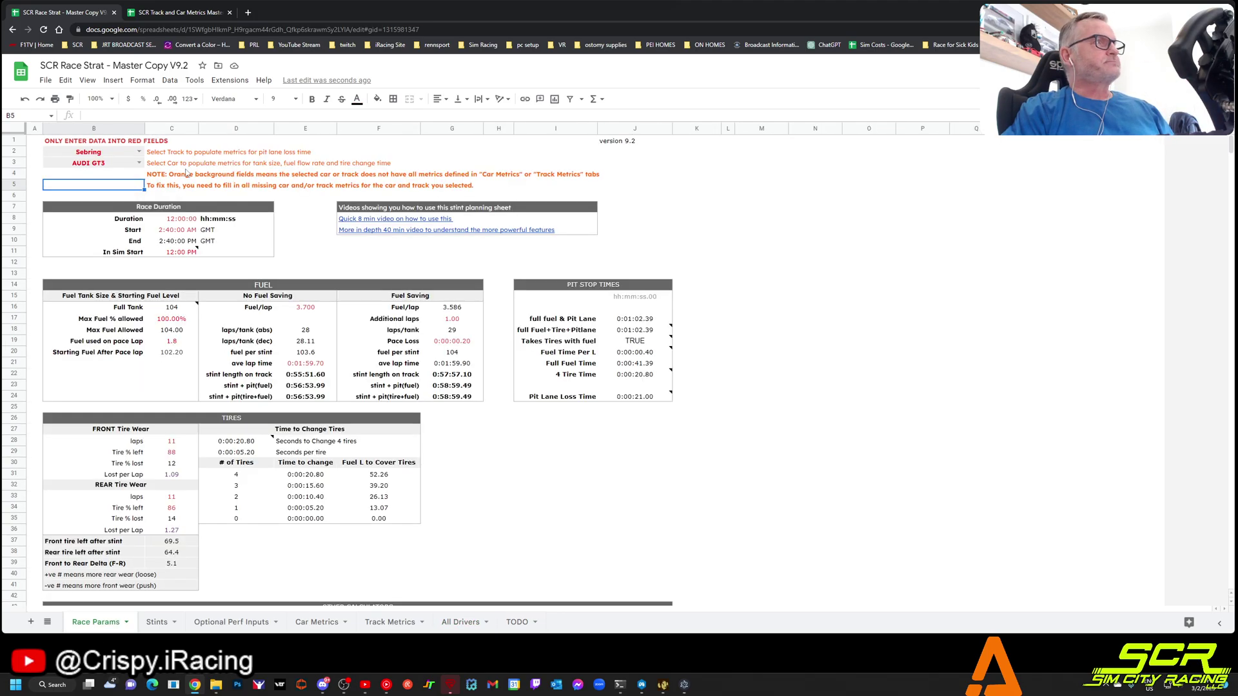
pyautogui.click(67, 143)
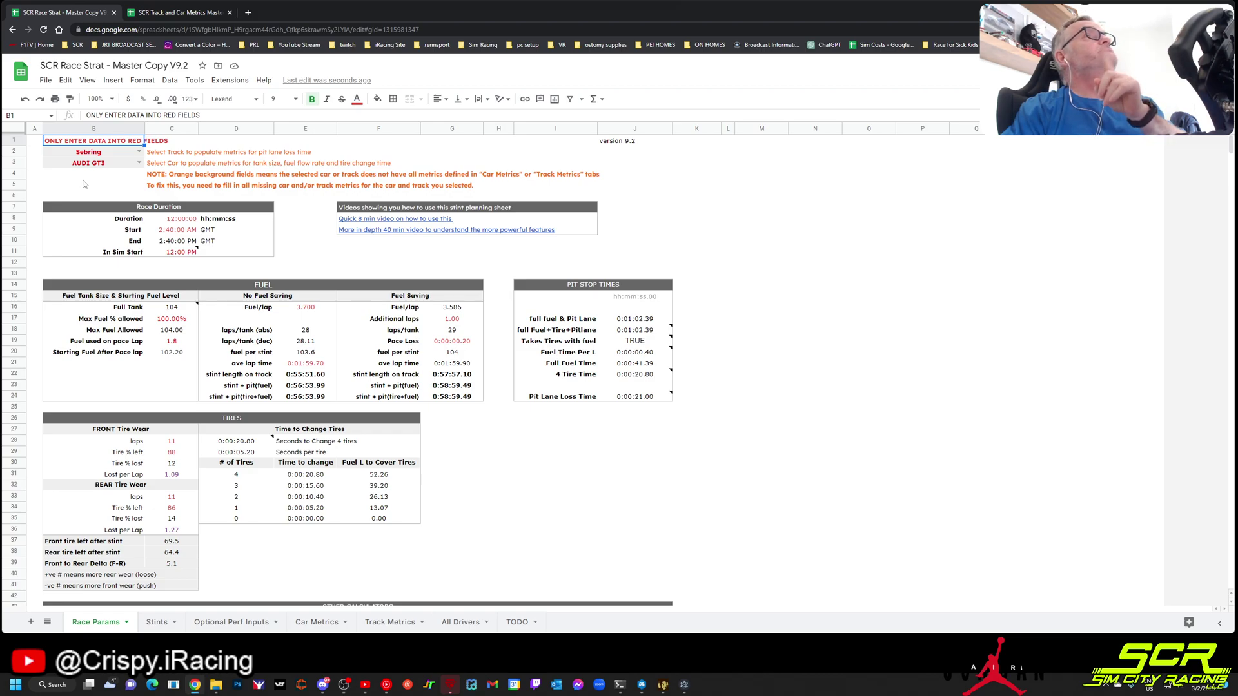
pyautogui.click(138, 153)
pyautogui.scroll(-2, 88, 476)
pyautogui.scroll(-5, 88, 475)
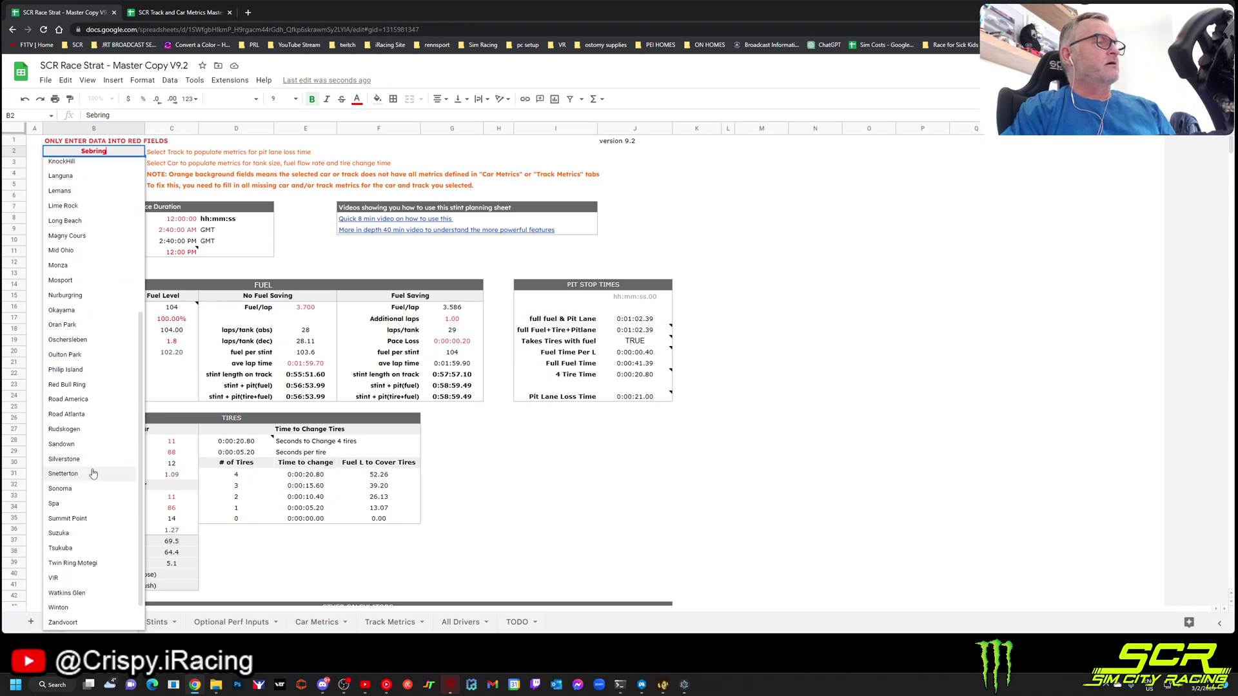
pyautogui.click(90, 587)
pyautogui.click(645, 399)
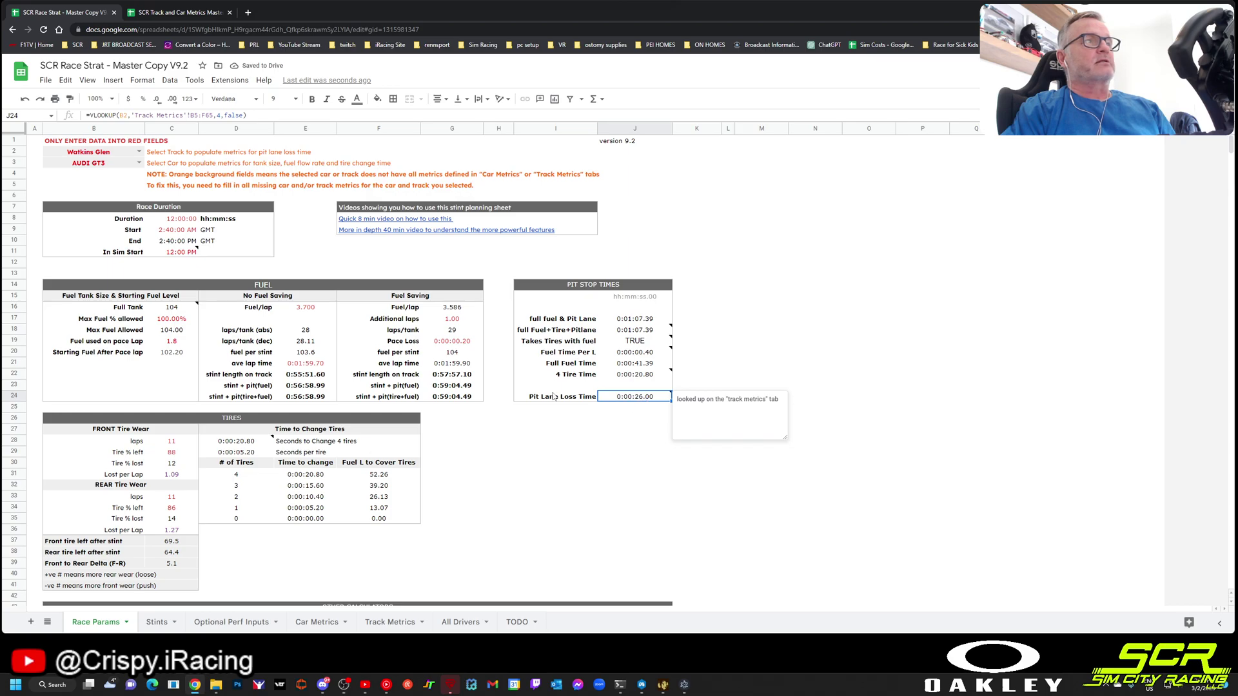
pyautogui.click(139, 152)
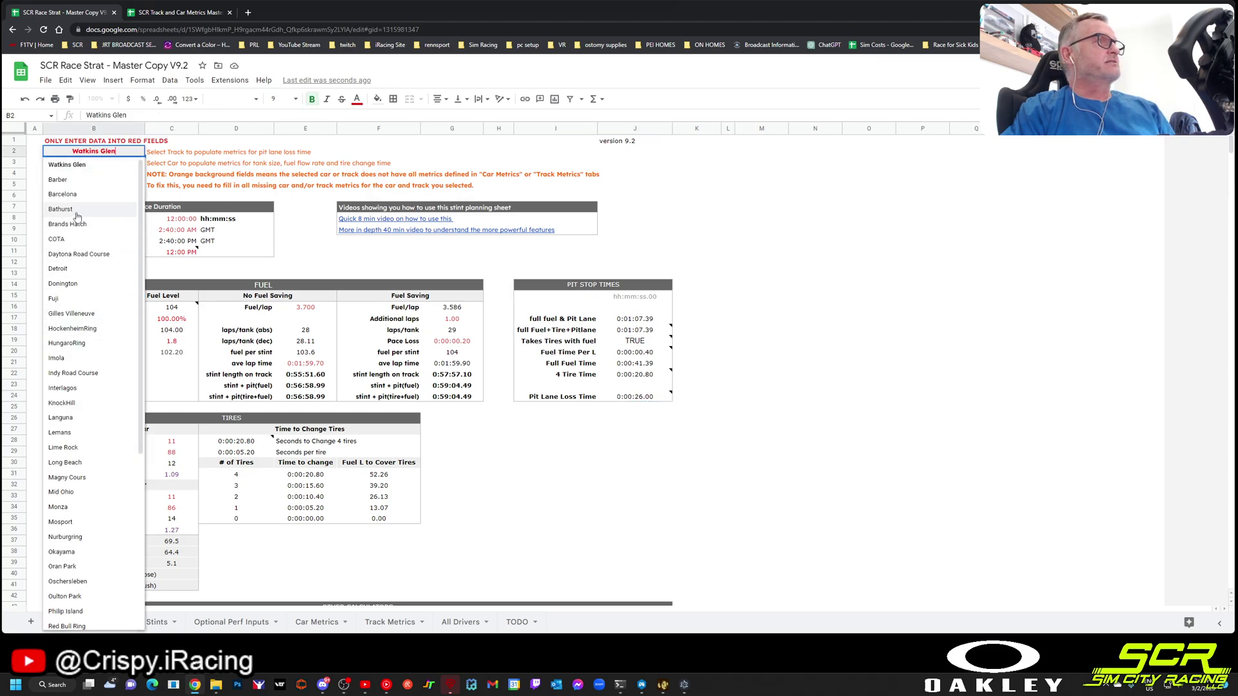
pyautogui.scroll(-3, 80, 516)
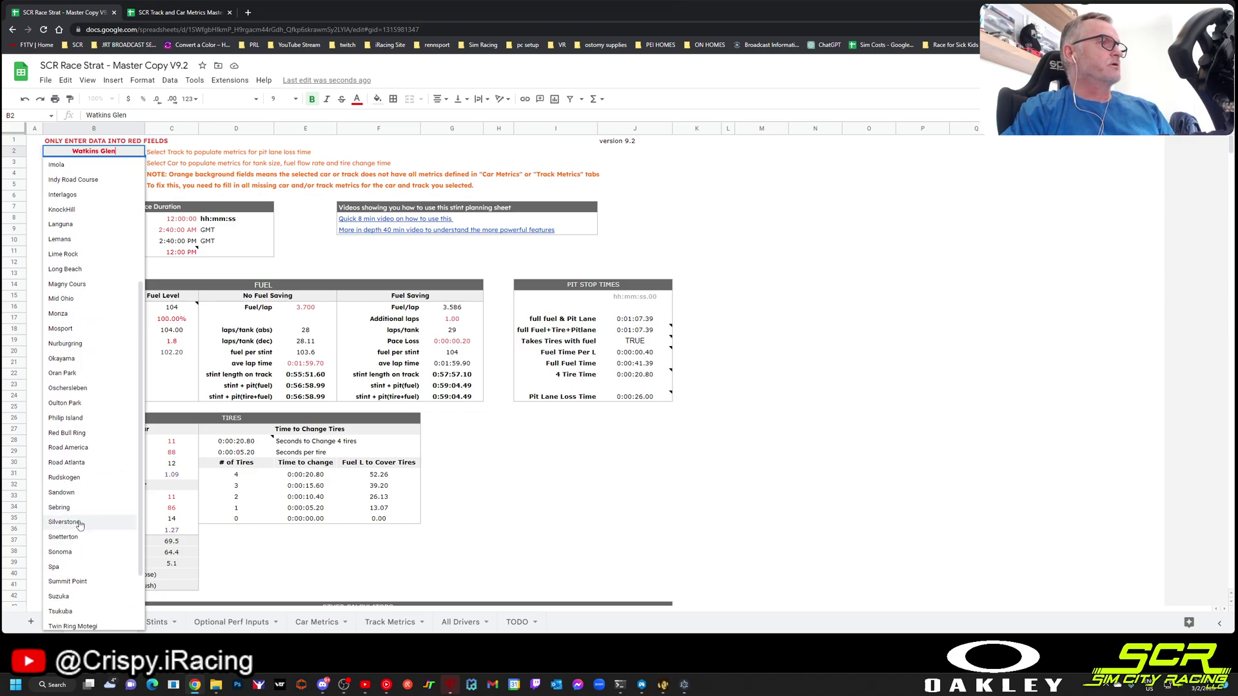
pyautogui.click(76, 509)
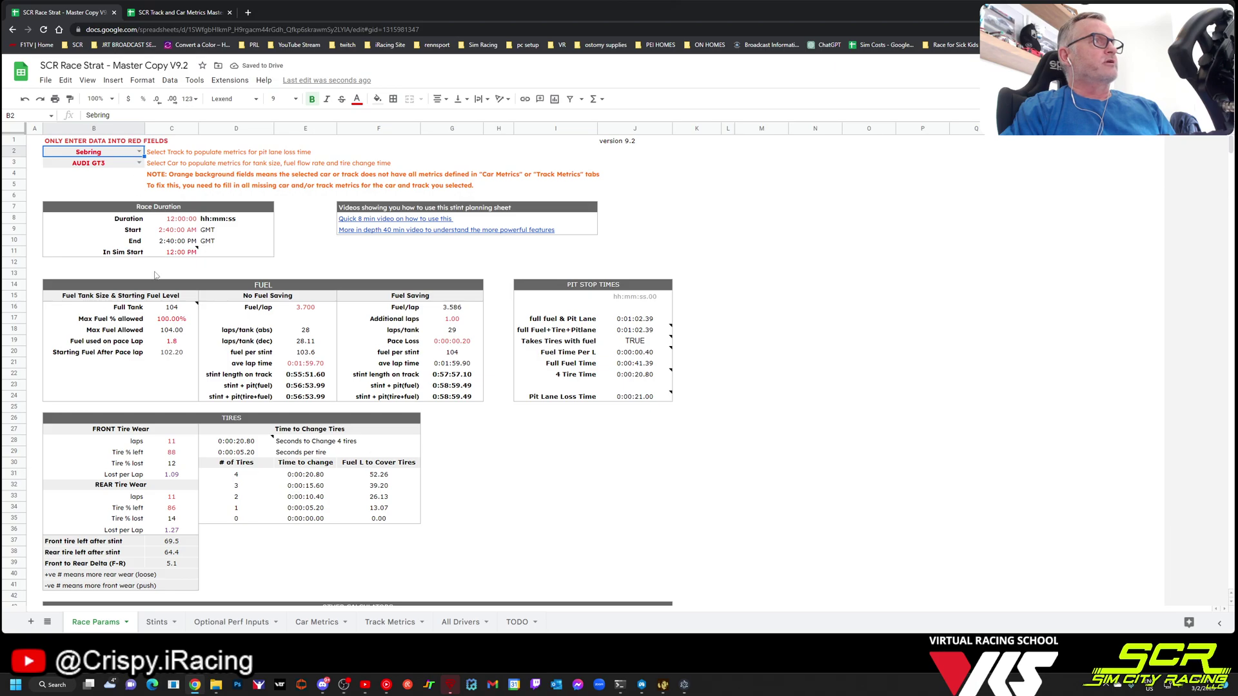
pyautogui.click(169, 306)
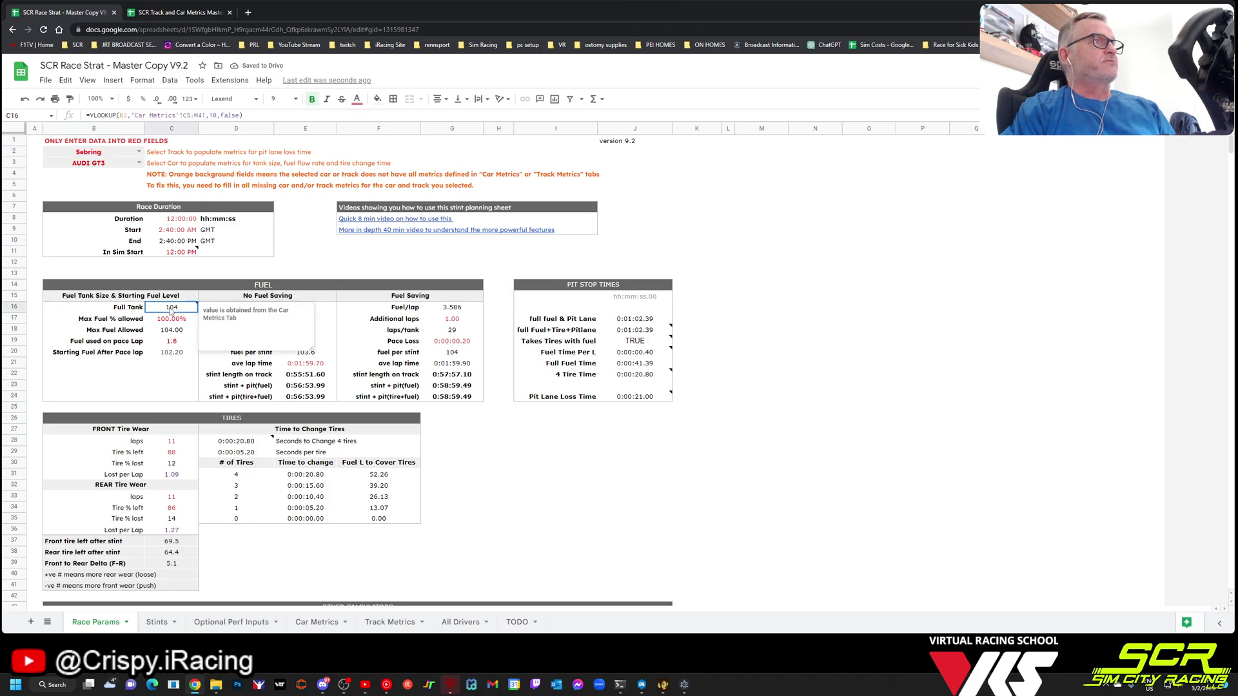
pyautogui.click(644, 354)
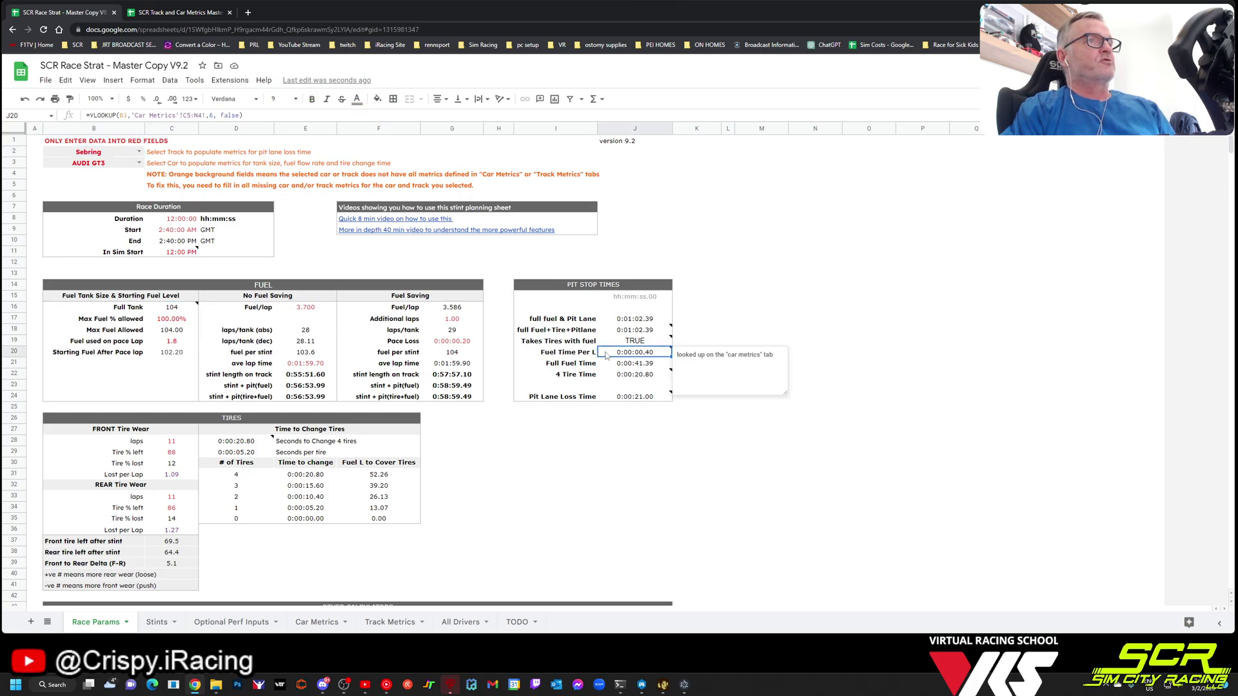
pyautogui.click(588, 377)
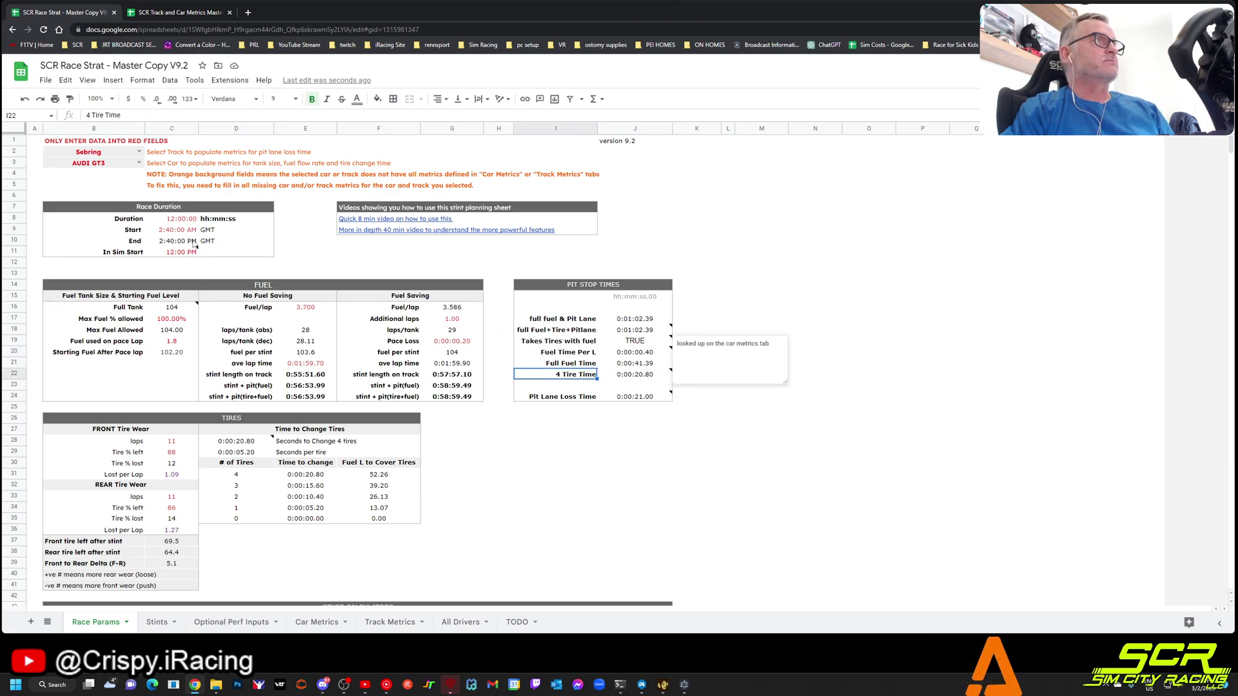
pyautogui.click(139, 163)
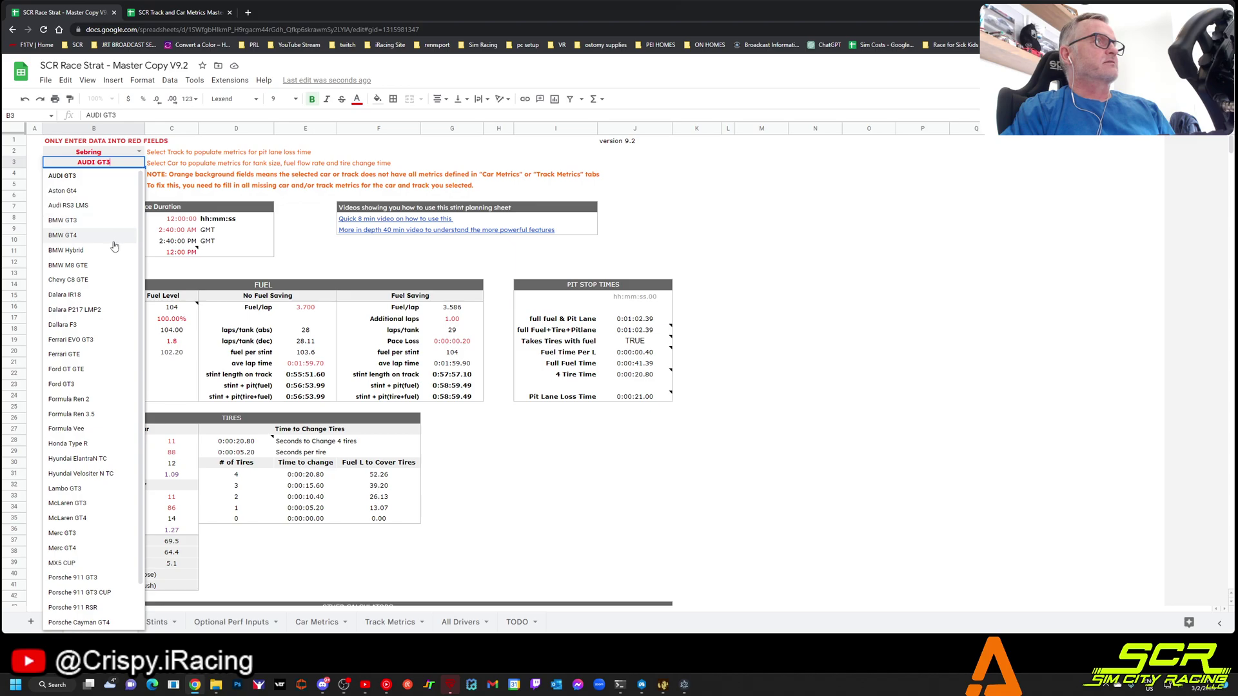
pyautogui.click(90, 267)
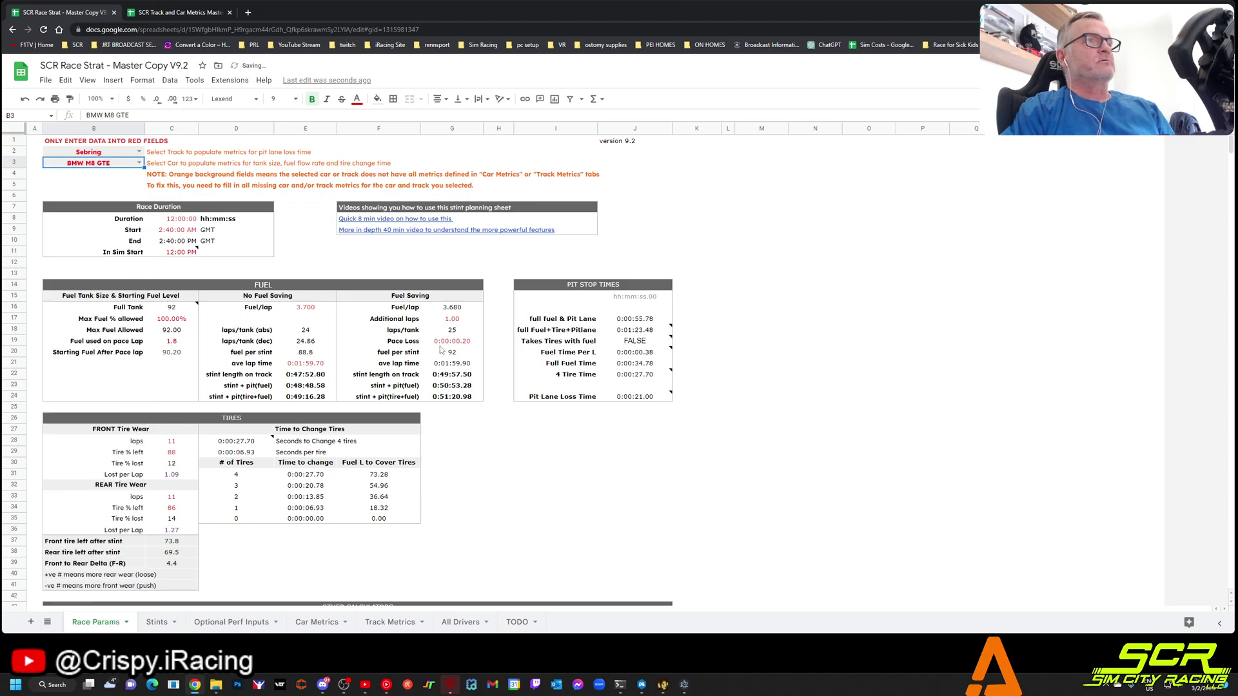
pyautogui.click(581, 341)
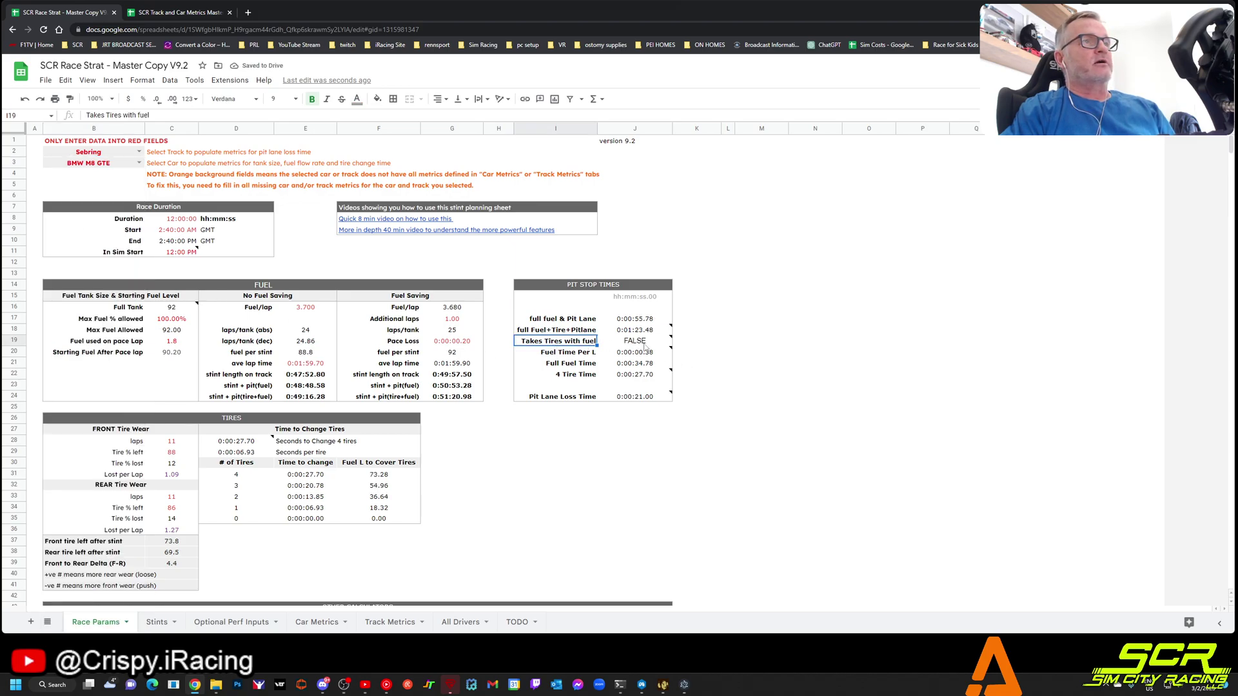
pyautogui.click(636, 320)
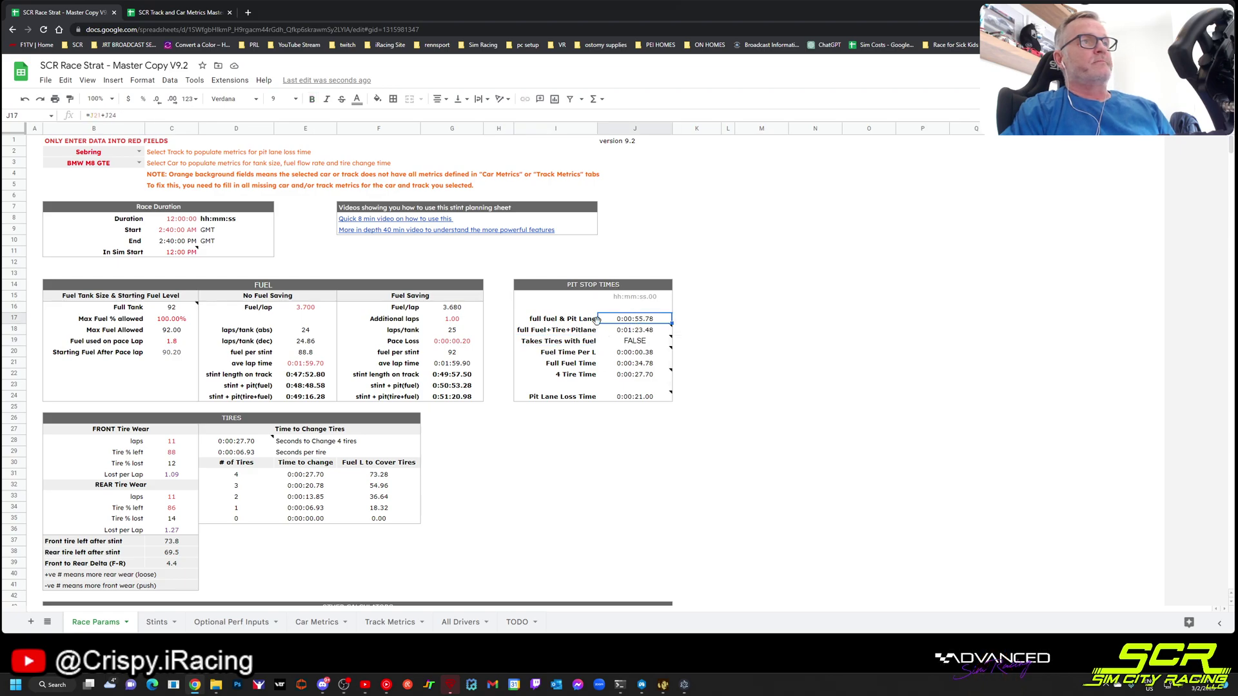
pyautogui.click(613, 332)
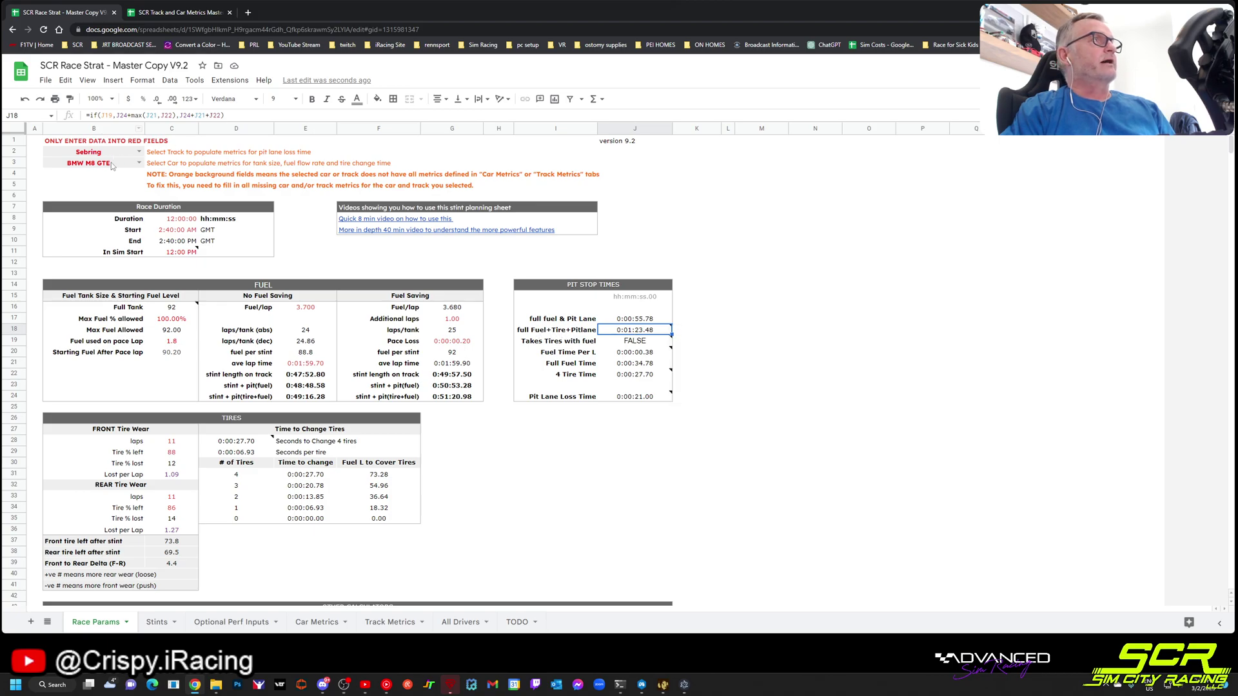
pyautogui.click(139, 163)
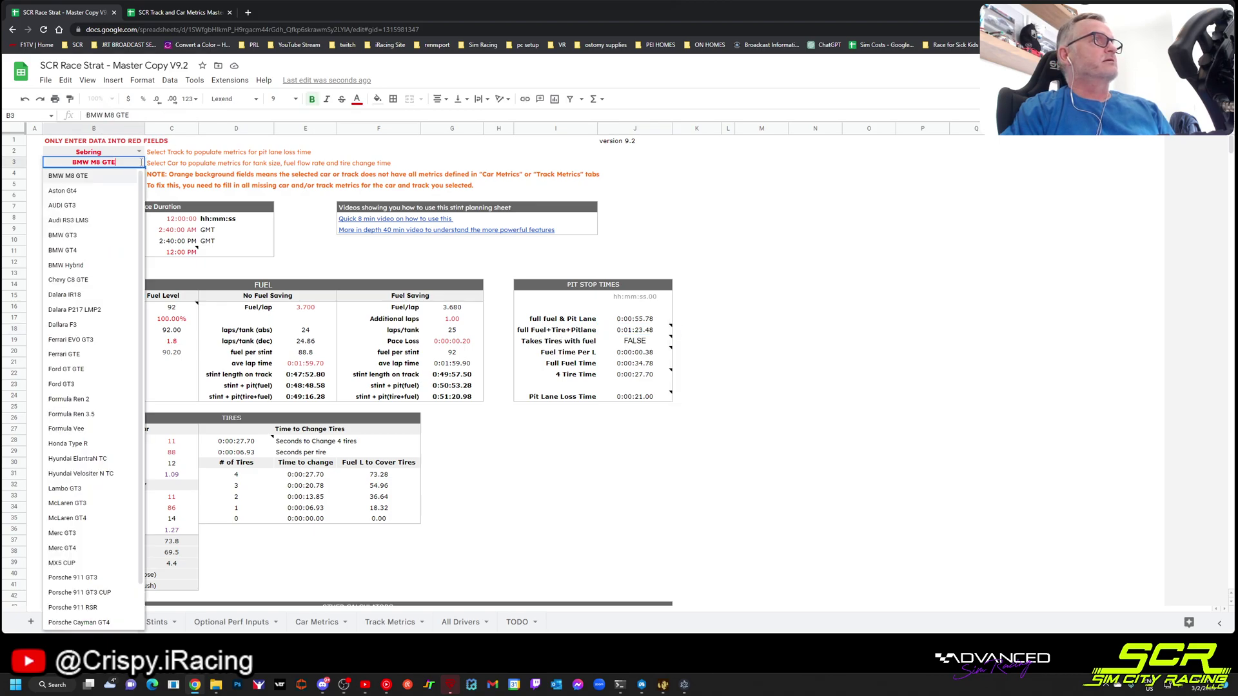
pyautogui.click(91, 207)
pyautogui.moveTo(654, 331)
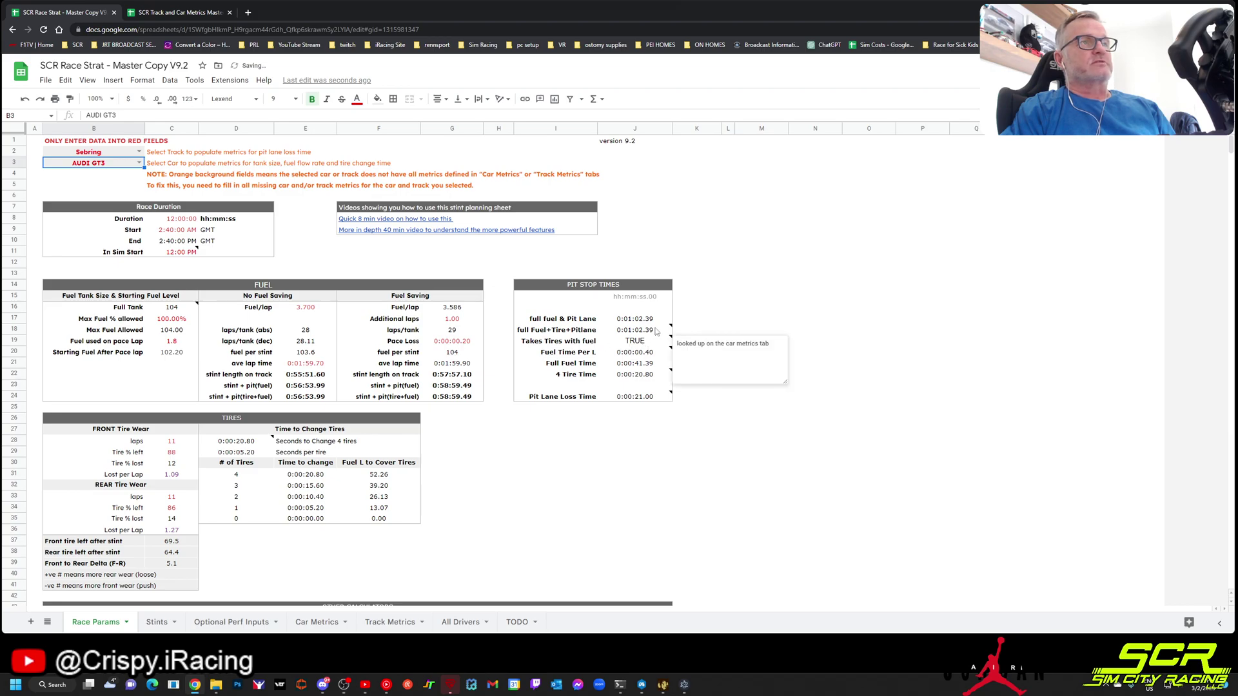
pyautogui.click(761, 318)
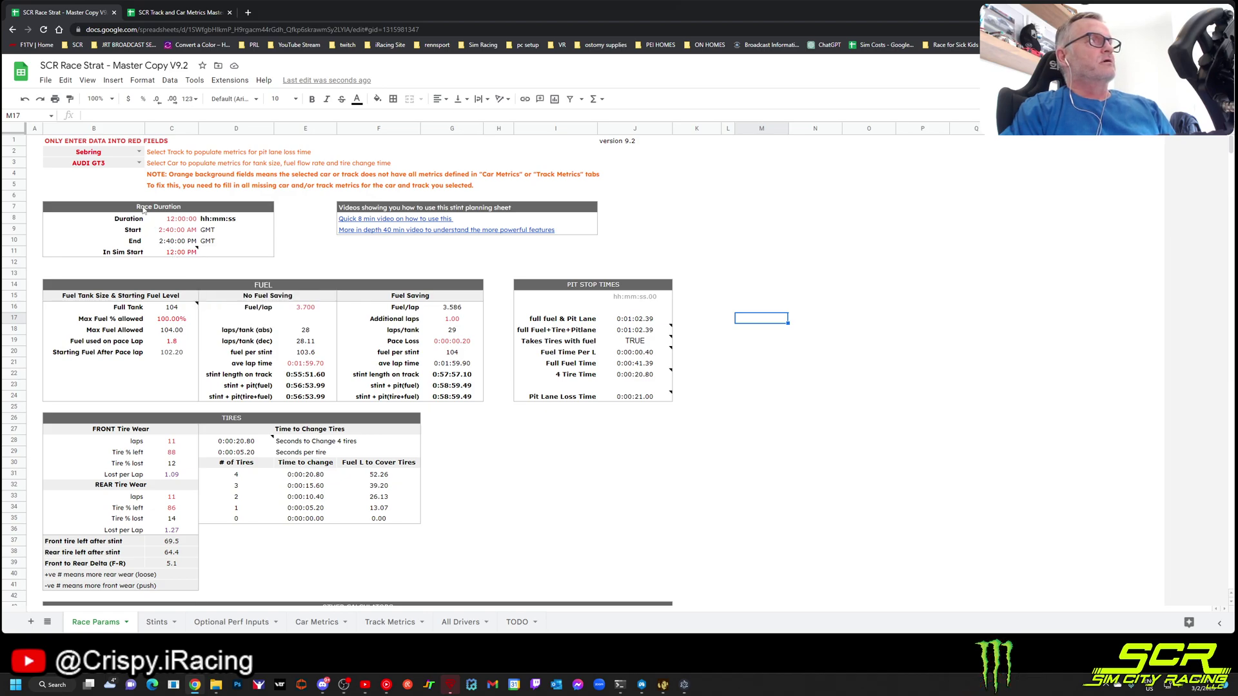
pyautogui.click(142, 208)
pyautogui.click(223, 286)
pyautogui.click(233, 419)
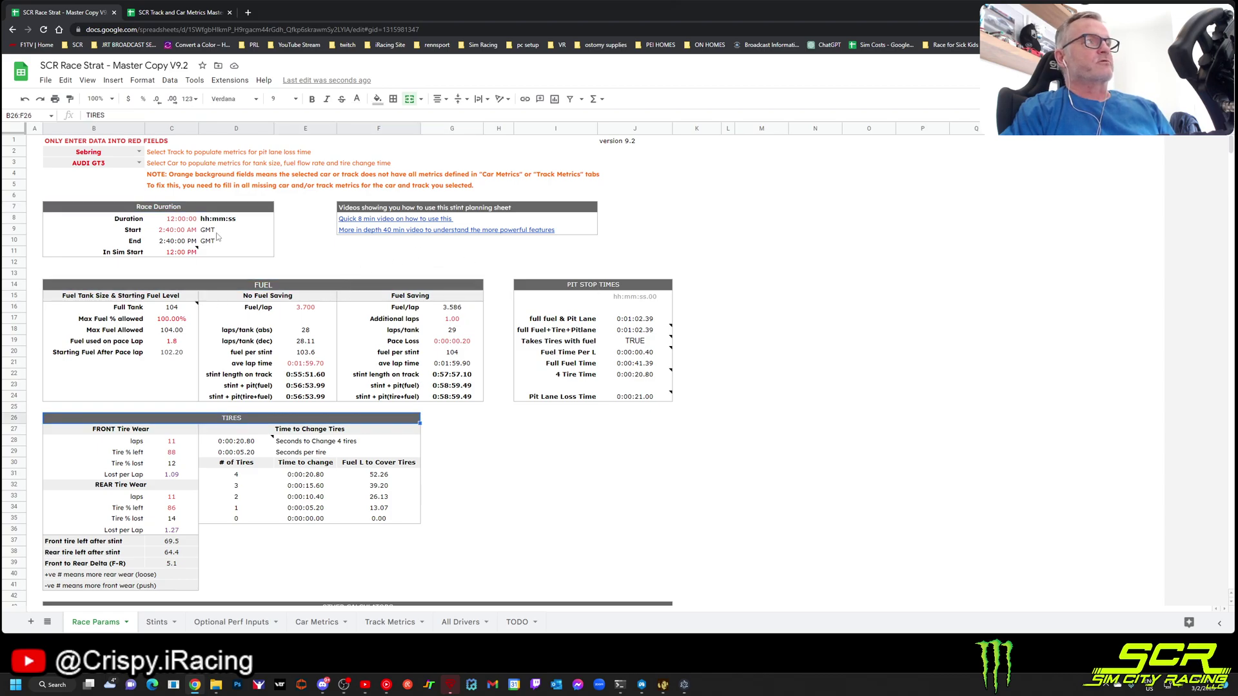
pyautogui.click(176, 220)
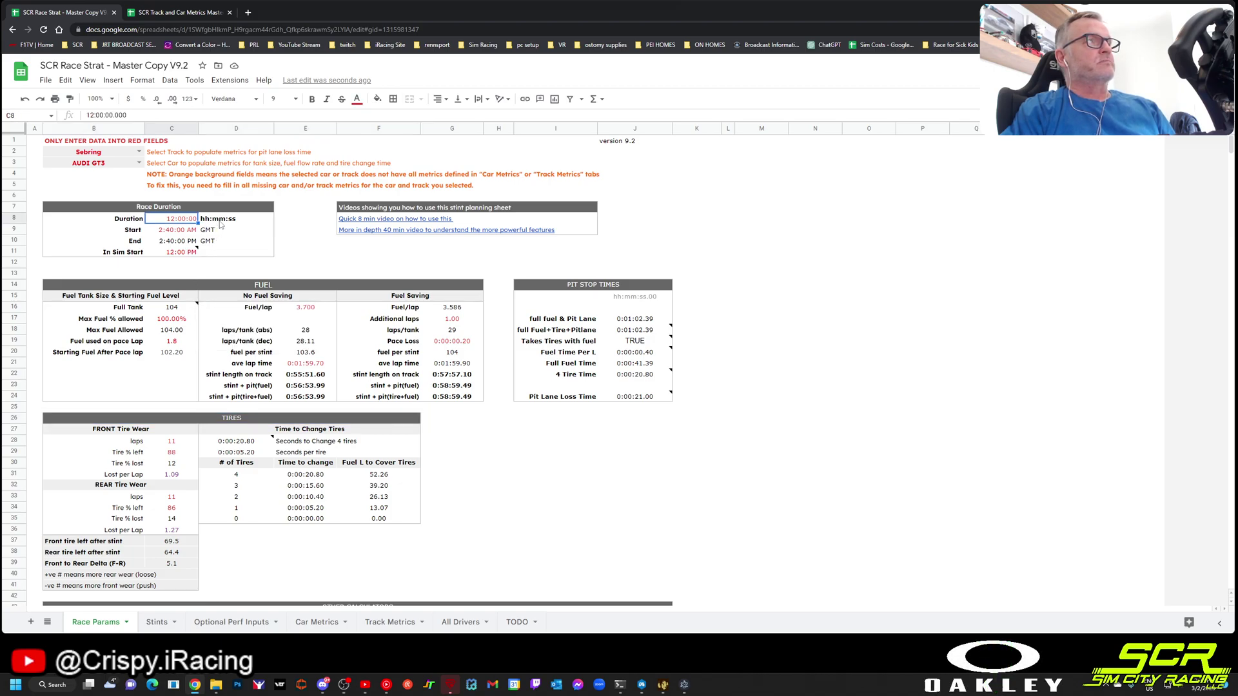
pyautogui.click(174, 232)
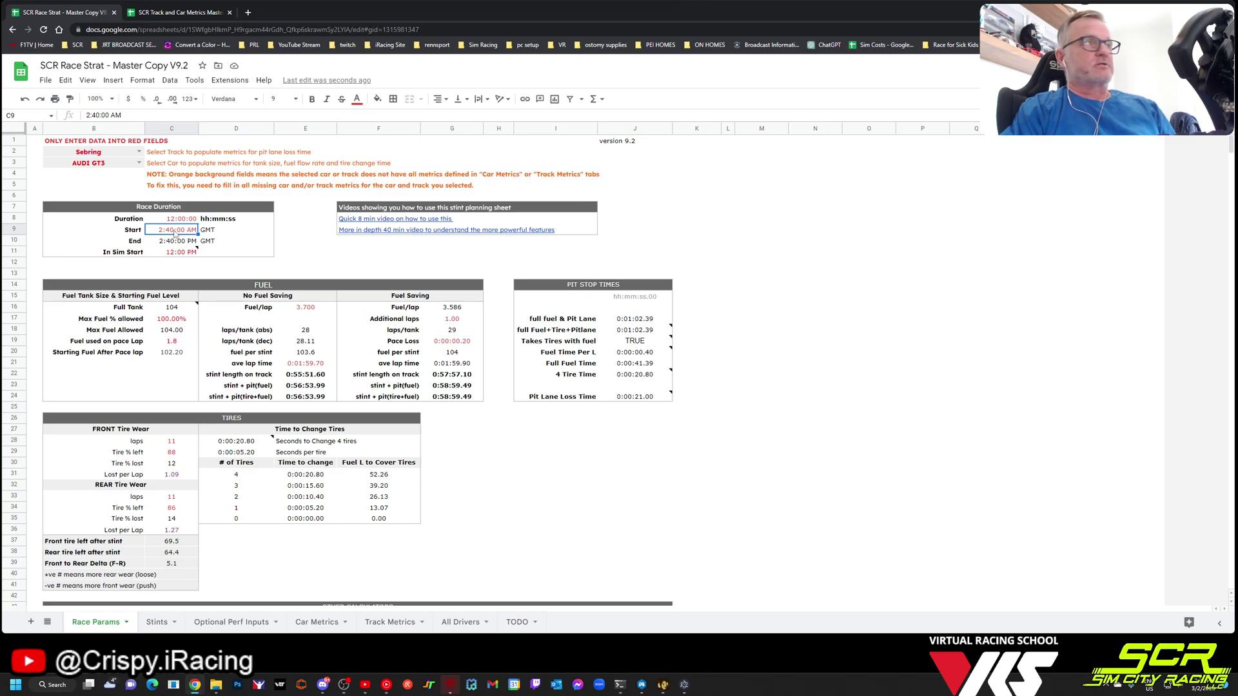
pyautogui.click(176, 255)
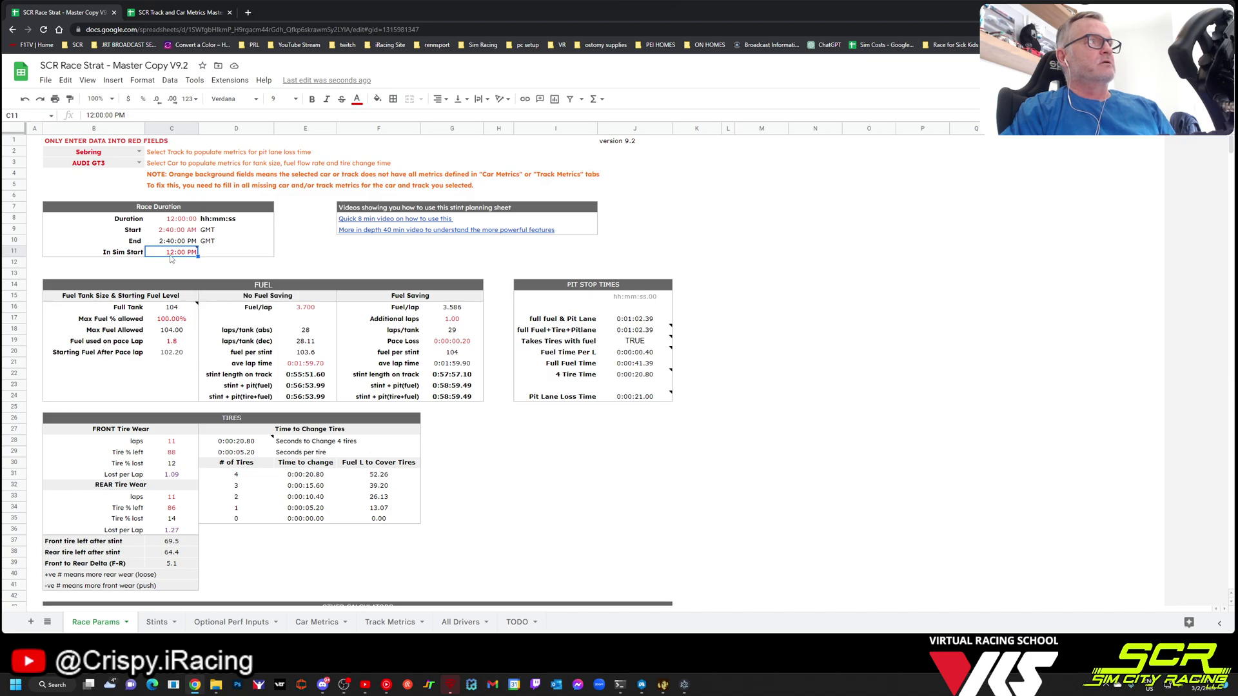
pyautogui.moveTo(186, 257)
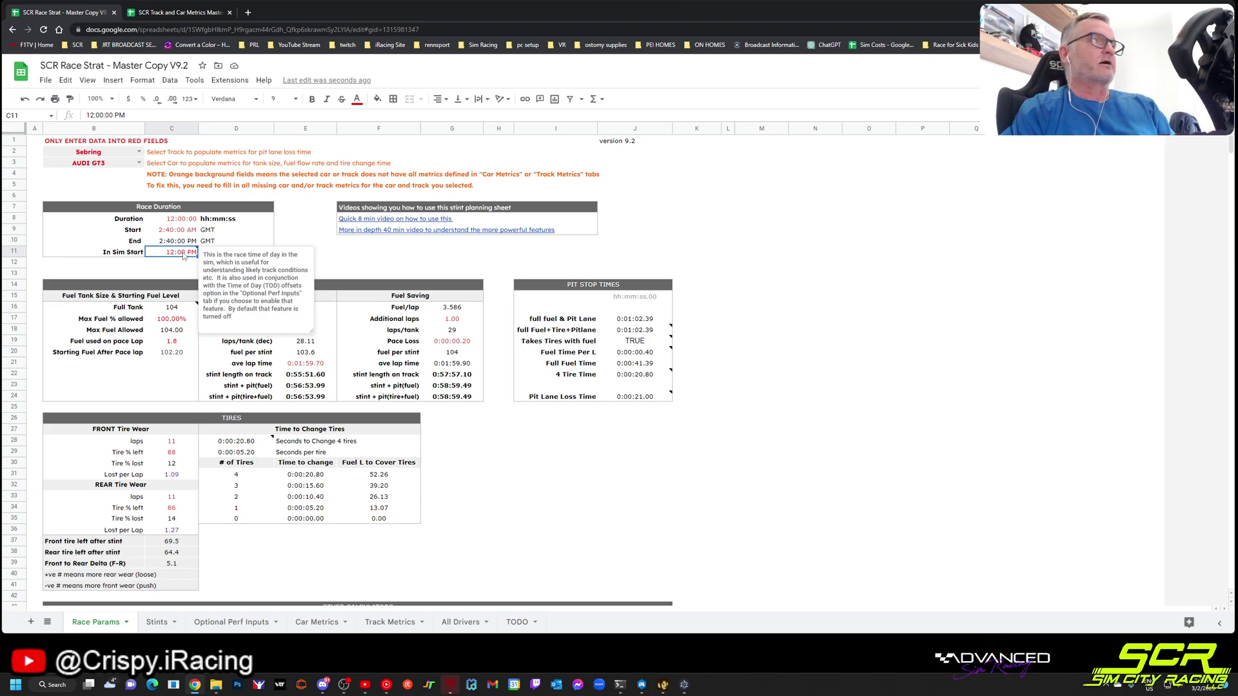
pyautogui.press('Down')
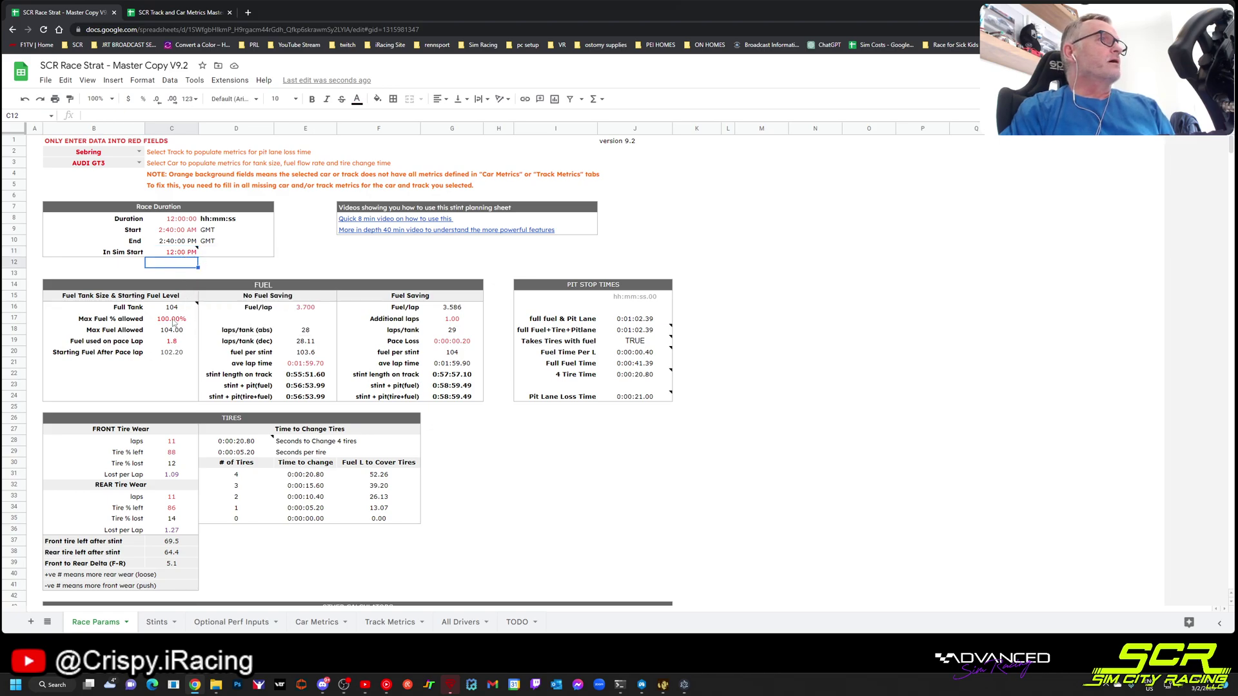
pyautogui.click(185, 287)
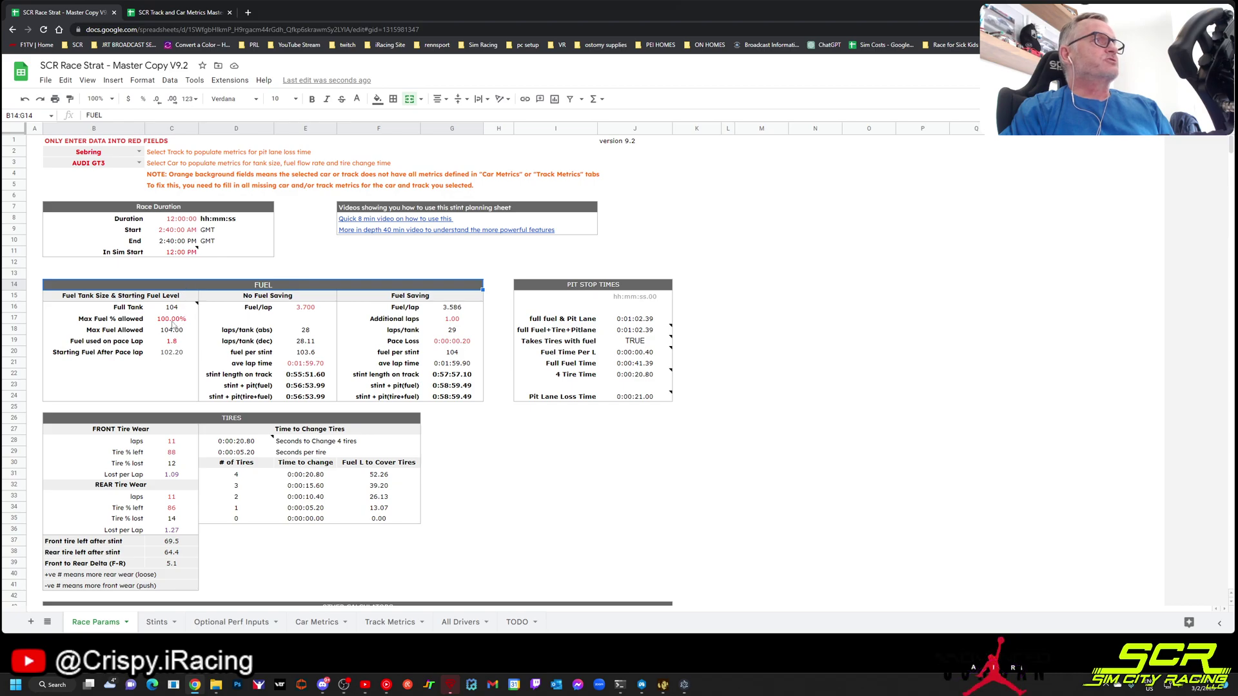
pyautogui.moveTo(171, 312)
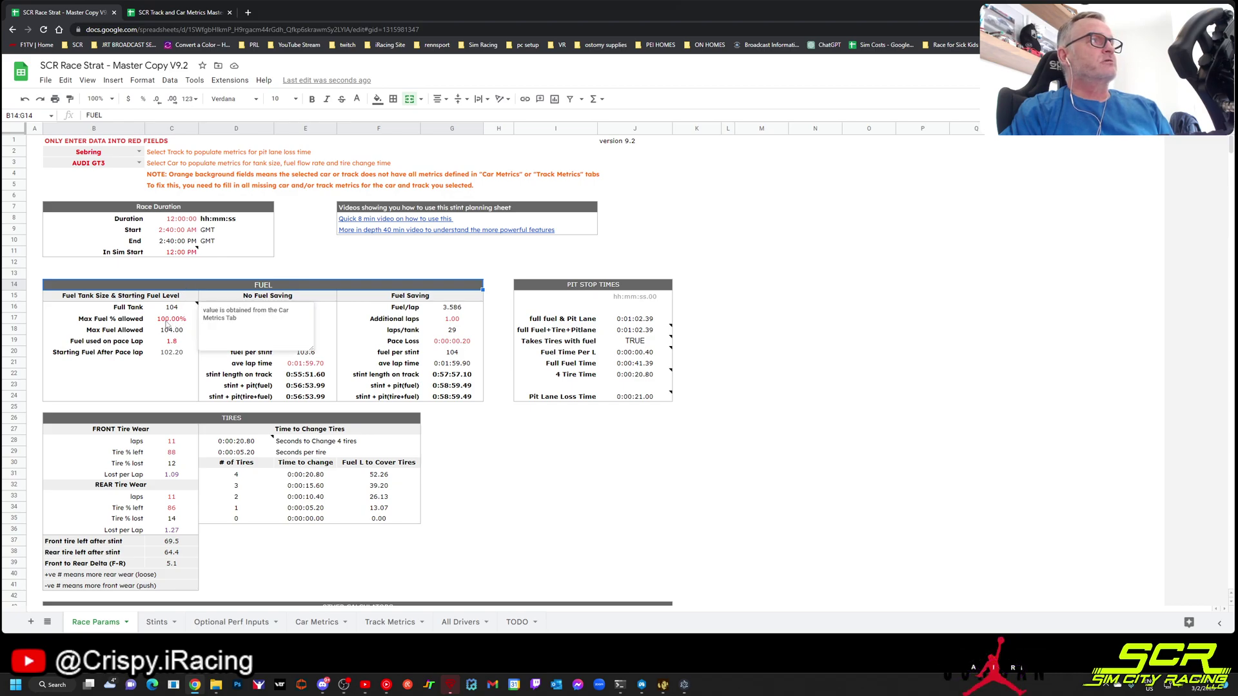
pyautogui.click(173, 320)
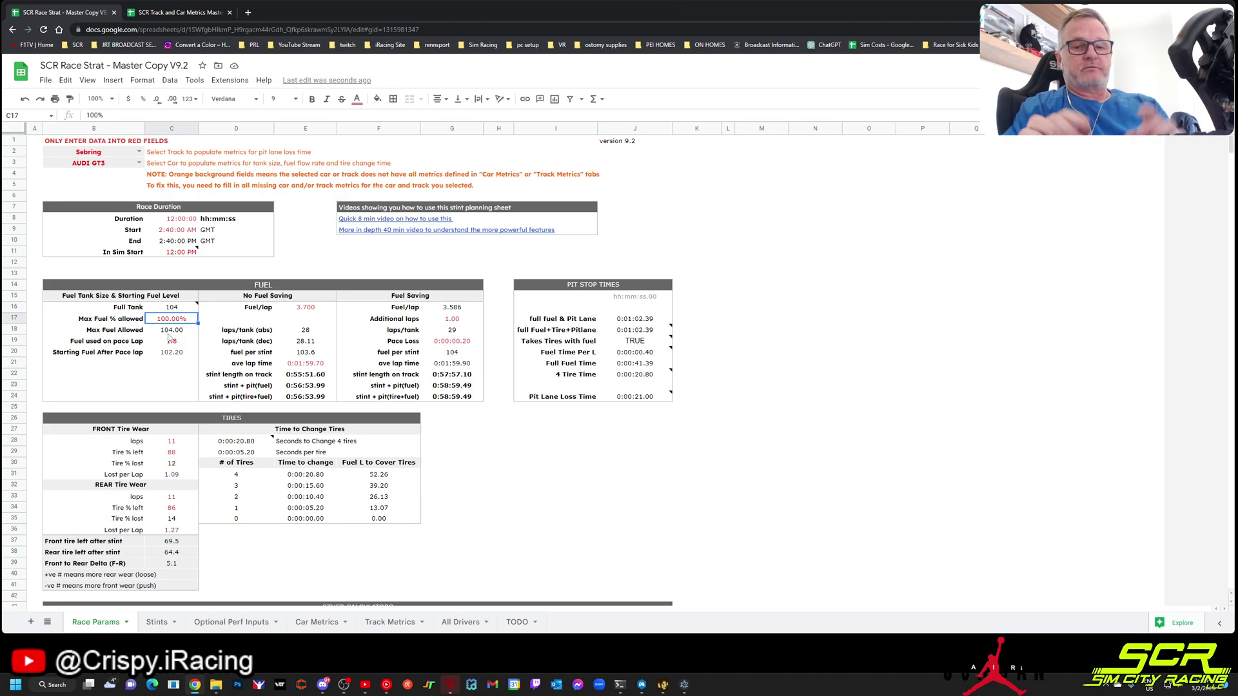
pyautogui.write('50')
pyautogui.press('Return')
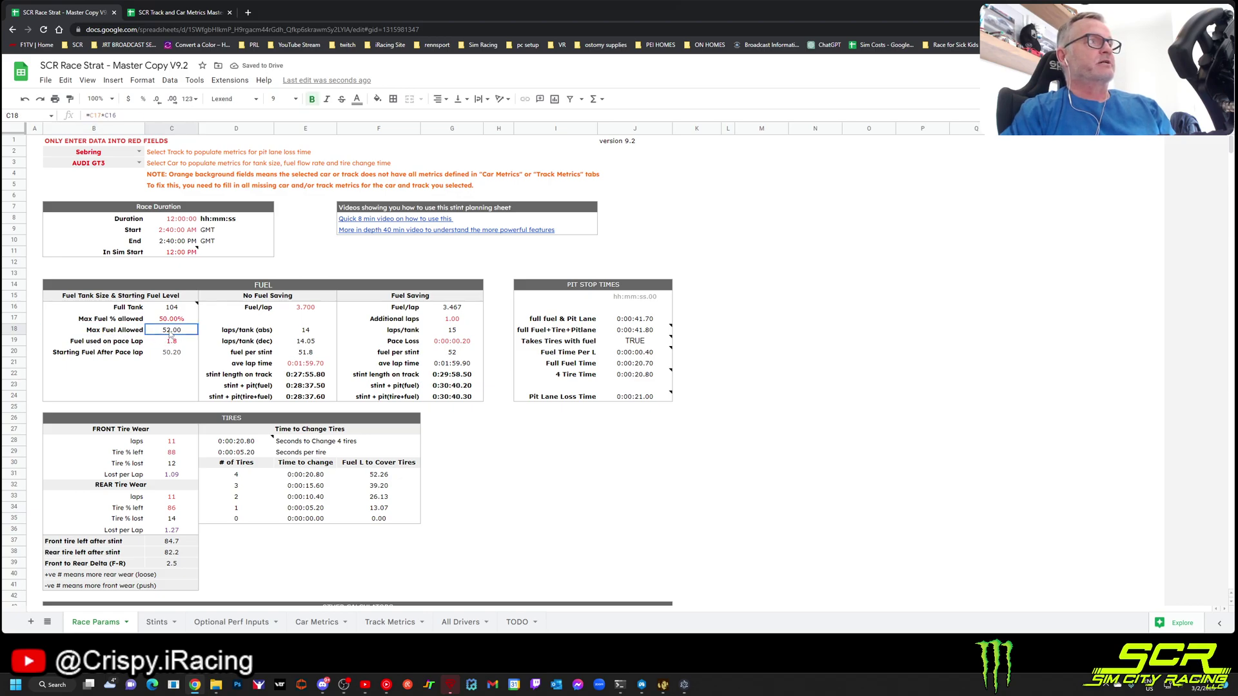
pyautogui.click(155, 345)
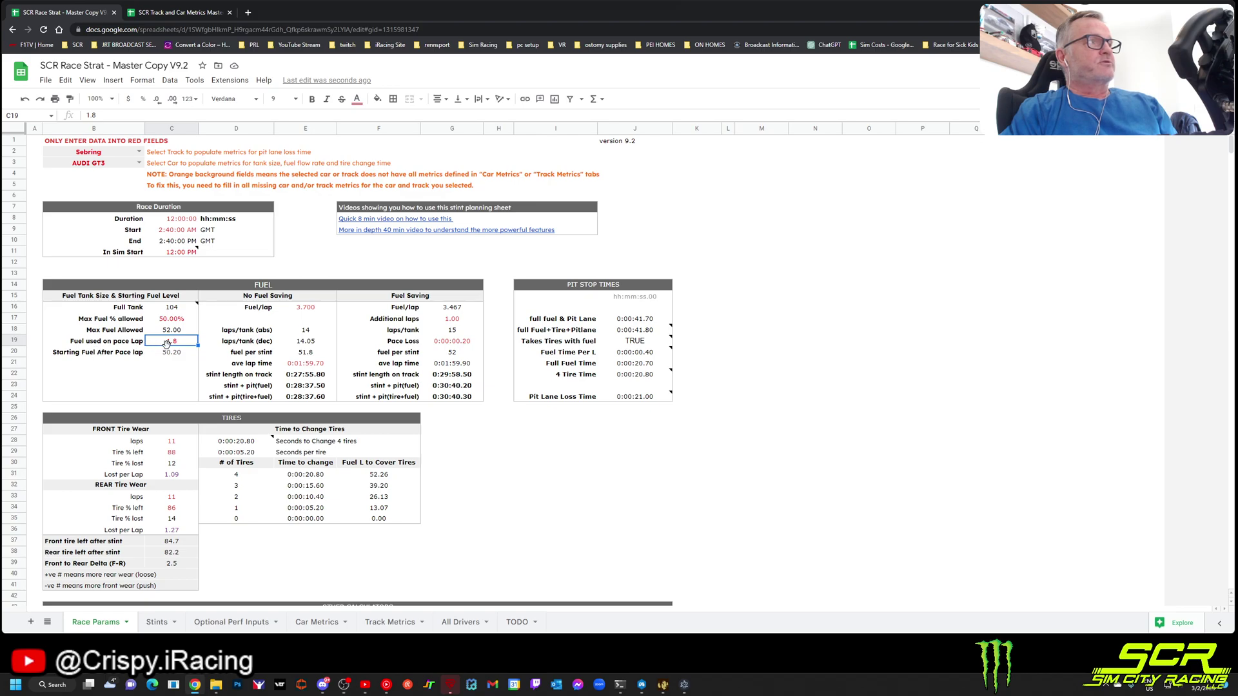
pyautogui.click(172, 356)
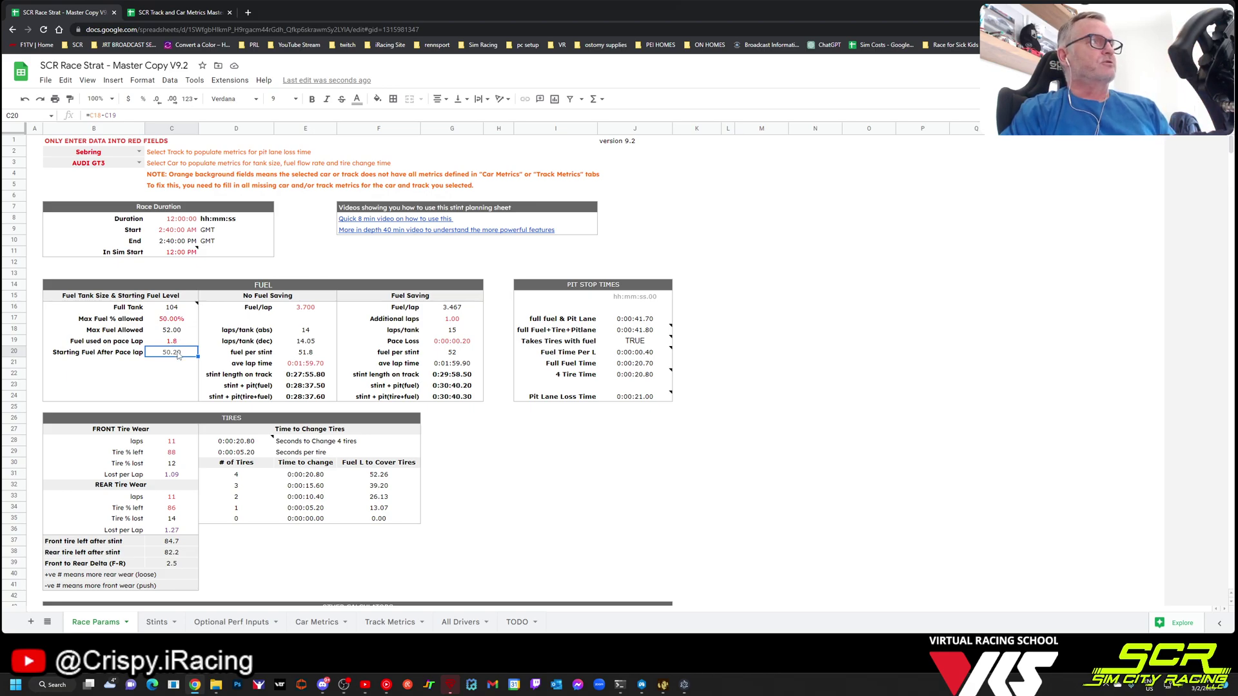
pyautogui.click(171, 319)
pyautogui.write('10')
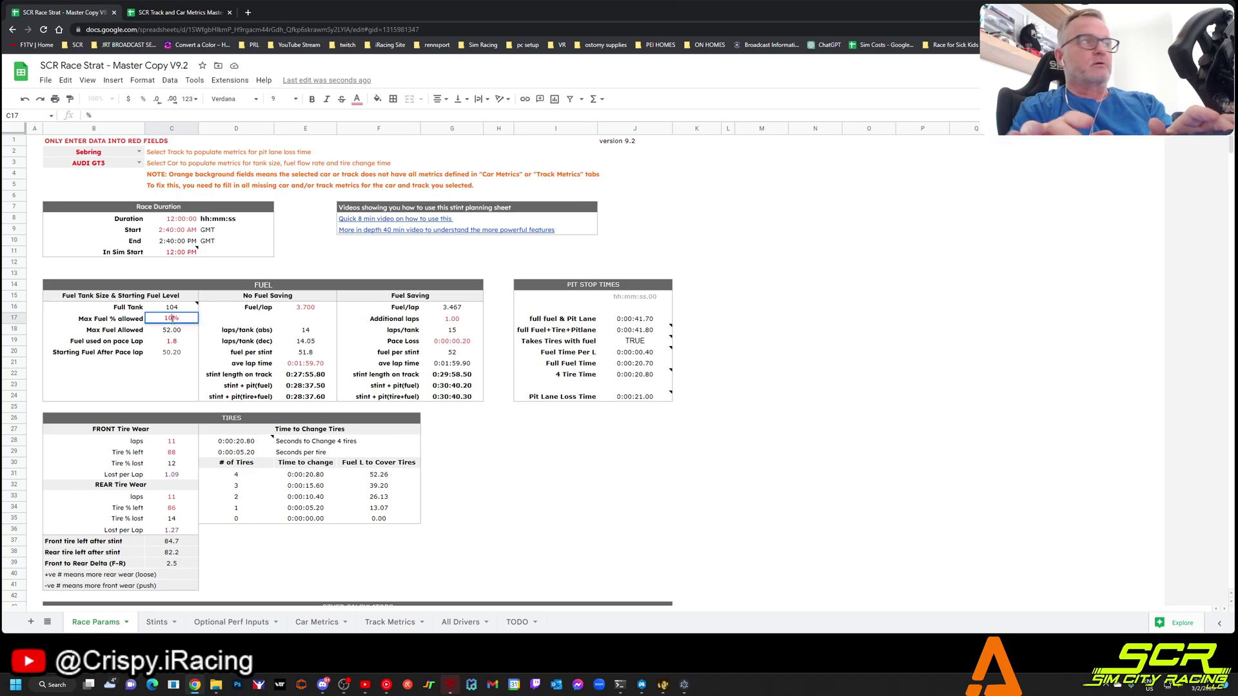
pyautogui.write('0')
pyautogui.press('Return')
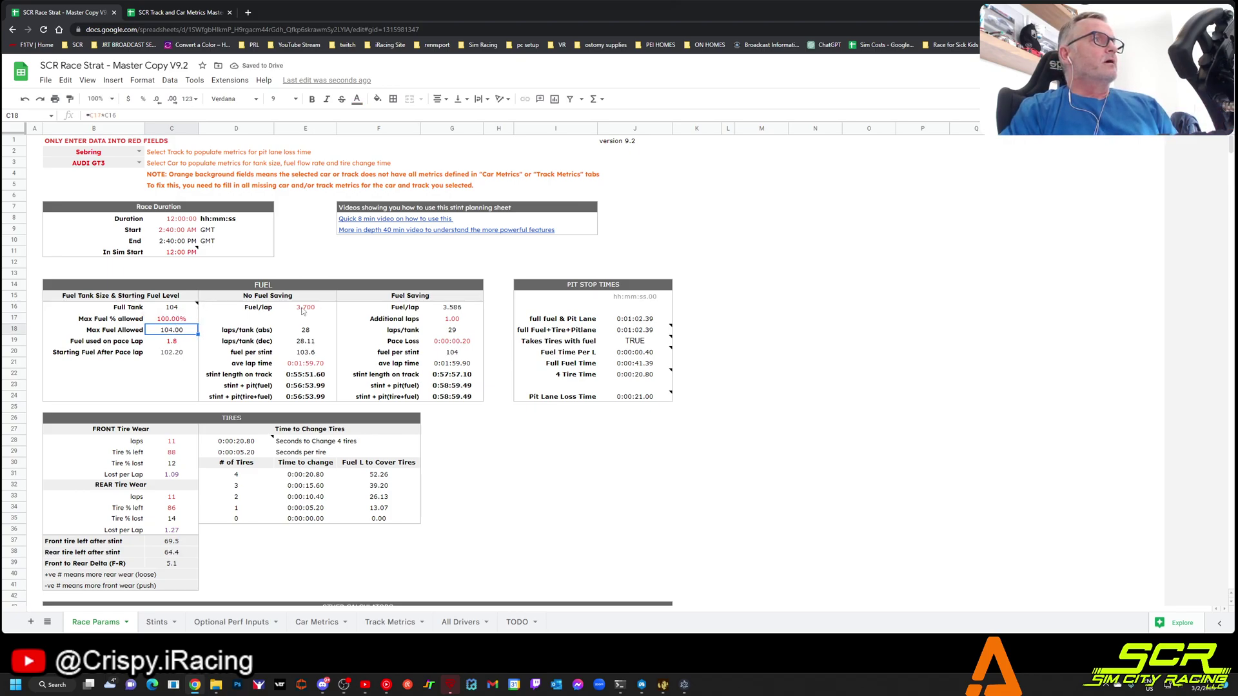
pyautogui.click(282, 287)
pyautogui.click(333, 299)
pyautogui.click(339, 298)
pyautogui.click(311, 310)
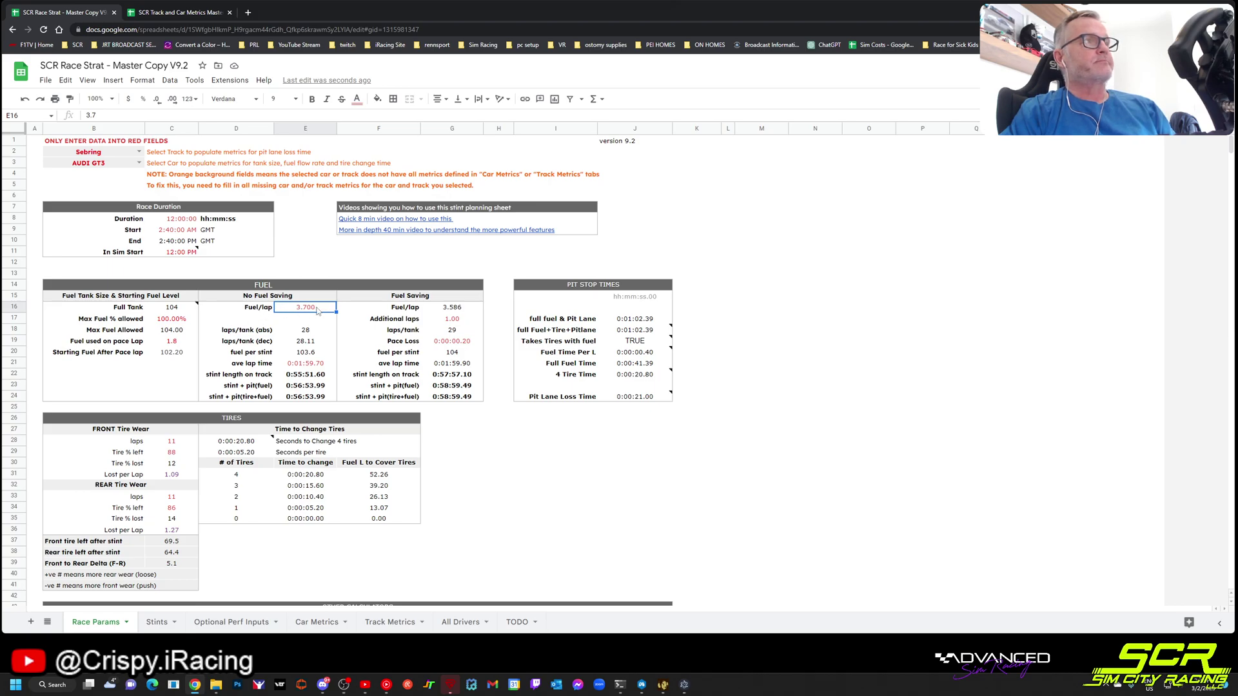
pyautogui.click(299, 365)
pyautogui.press('Down')
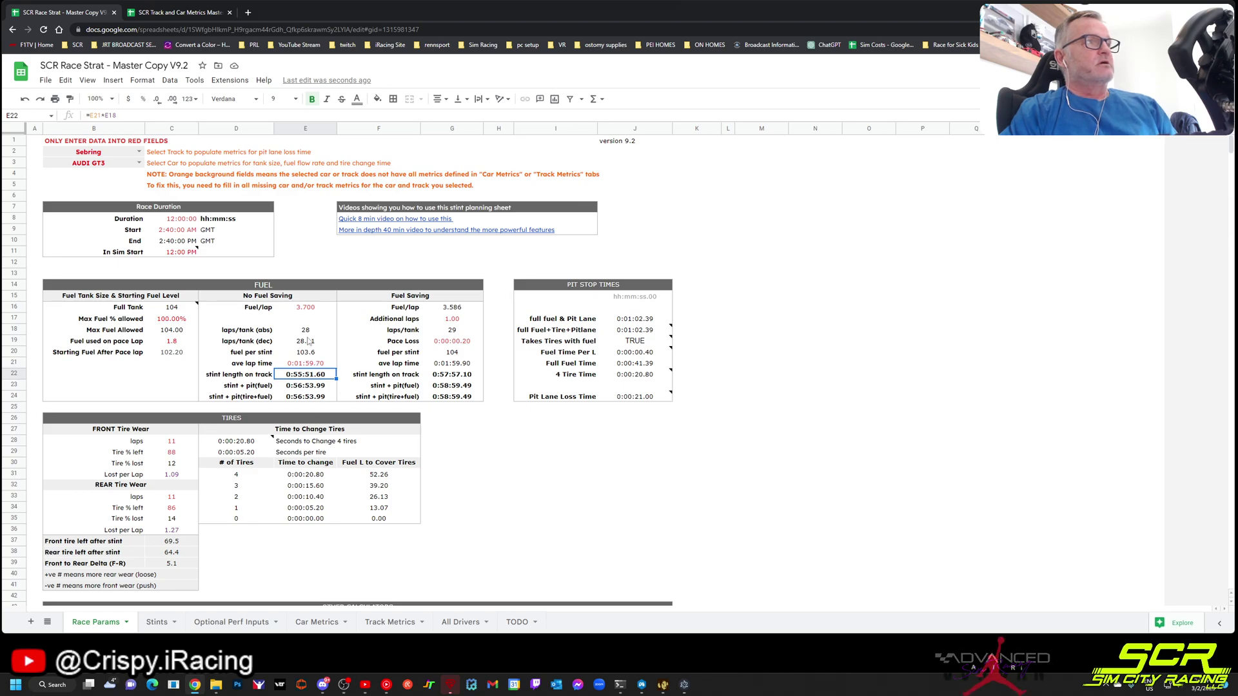
pyautogui.click(307, 331)
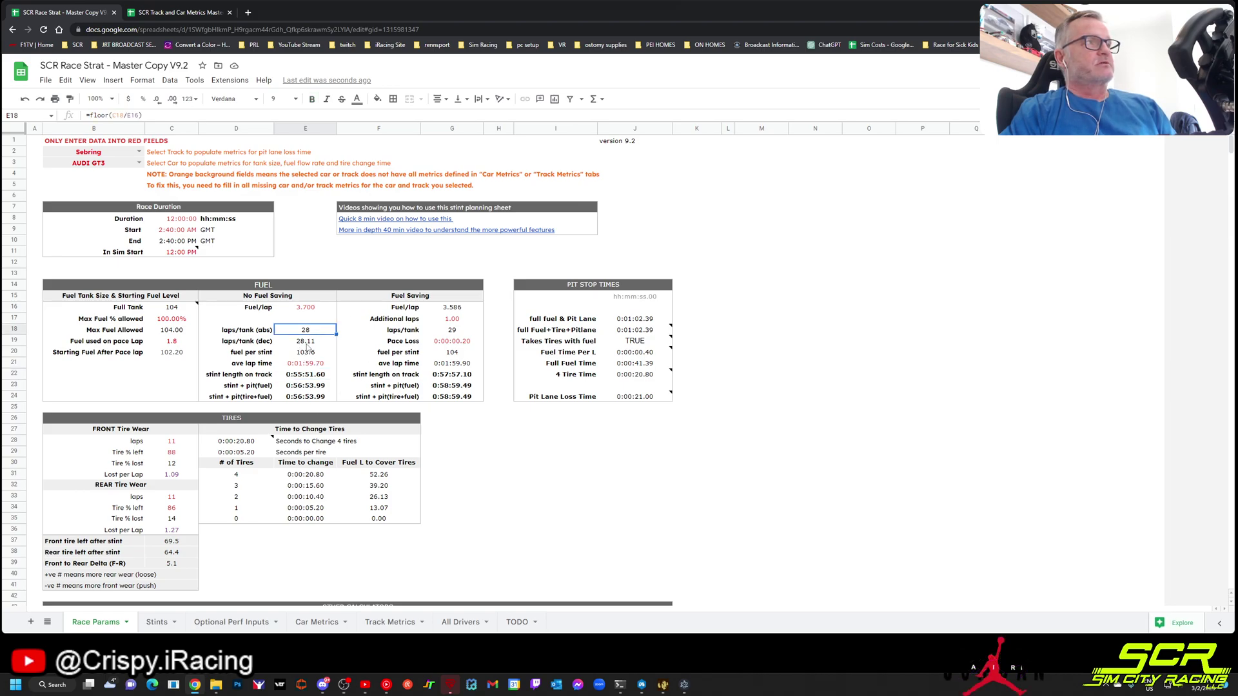
pyautogui.click(316, 344)
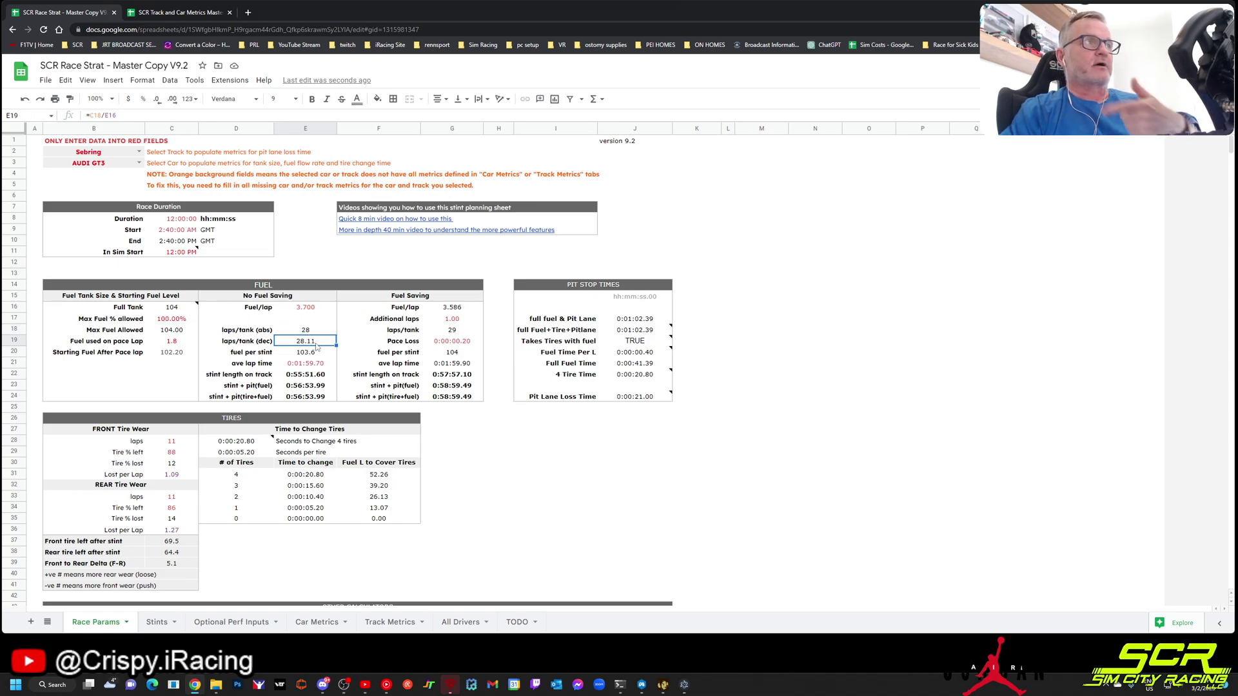
pyautogui.click(312, 331)
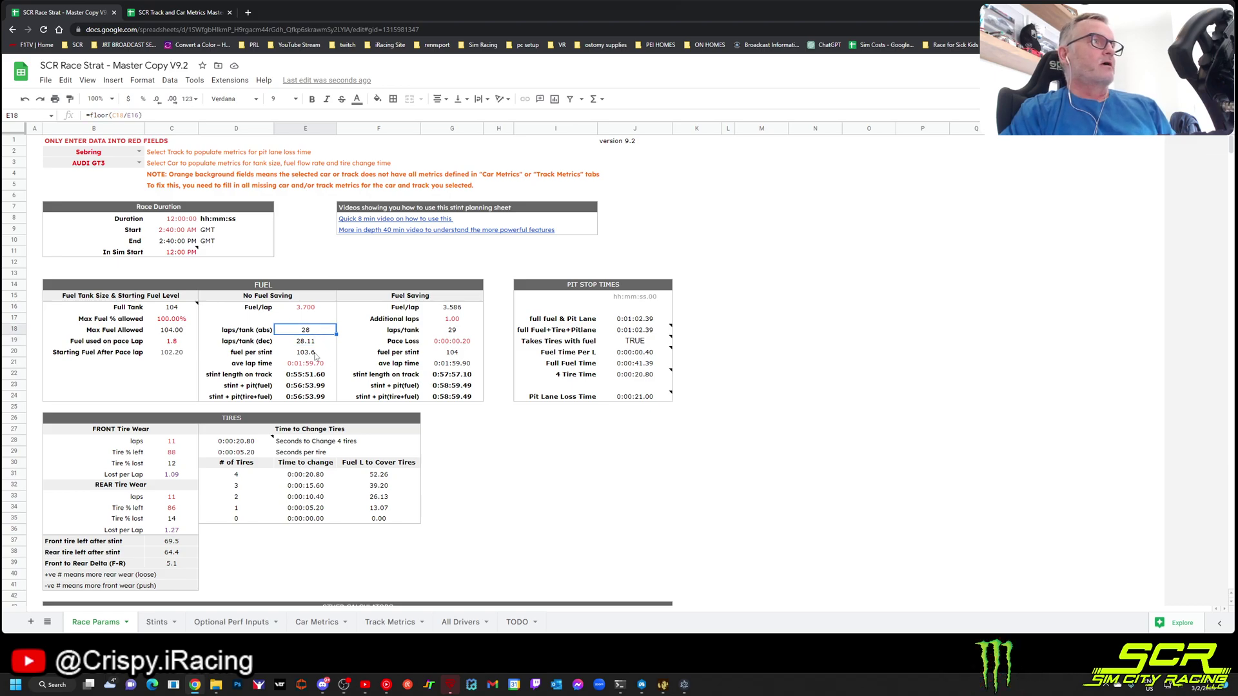
pyautogui.click(304, 355)
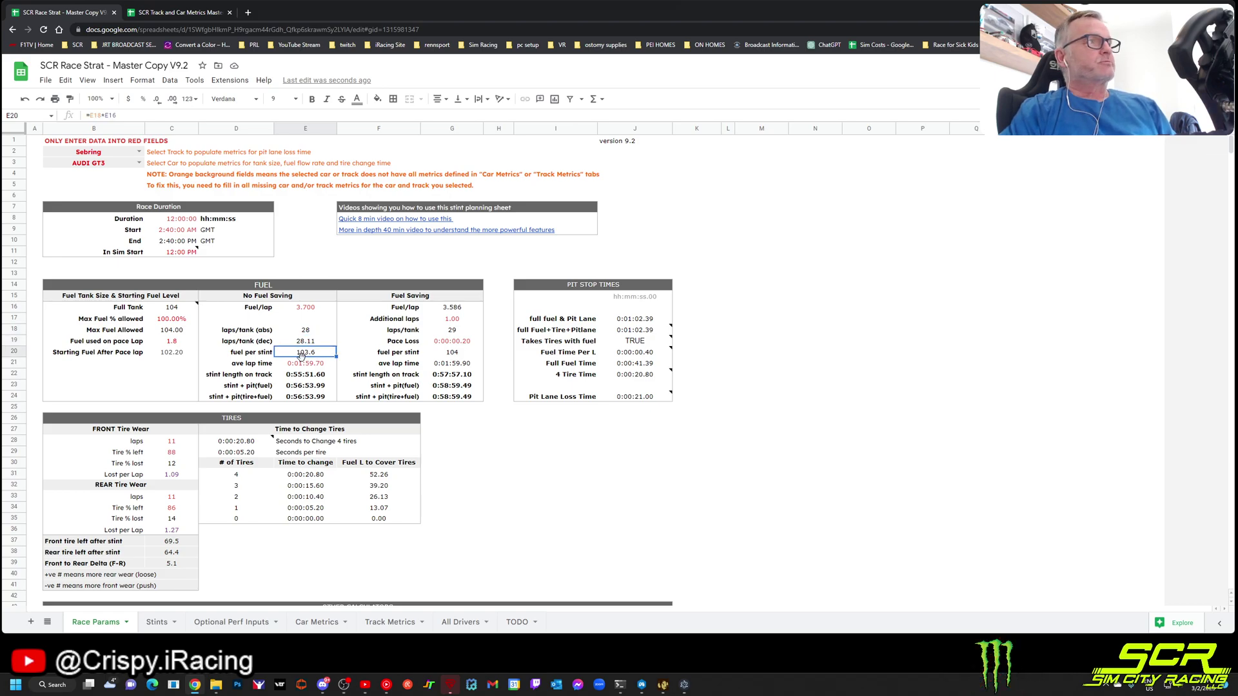
pyautogui.moveTo(305, 376); pyautogui.dragTo(312, 398)
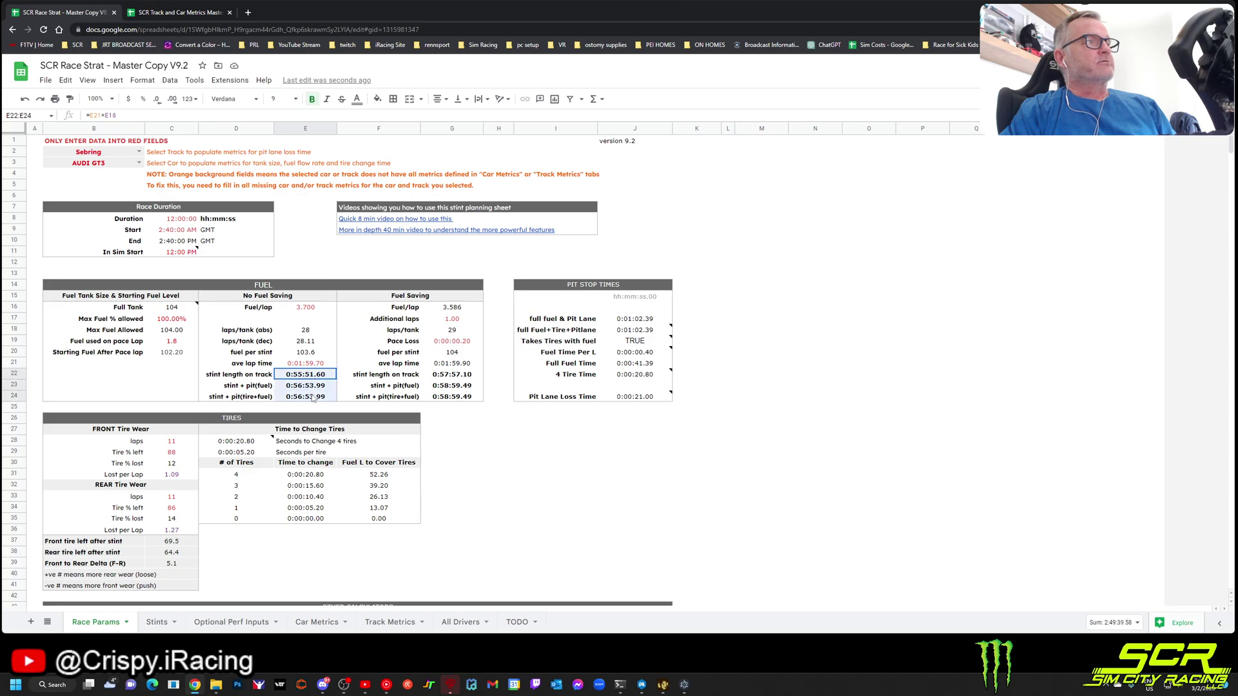
pyautogui.click(298, 379)
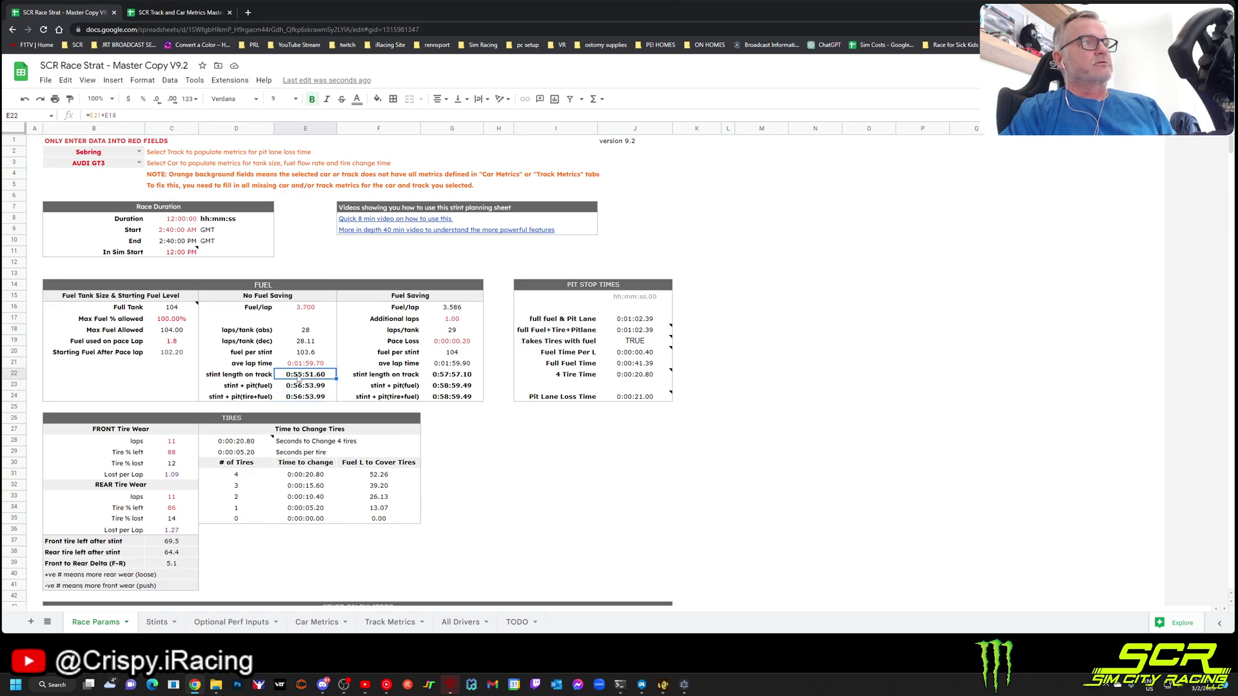
pyautogui.click(317, 385)
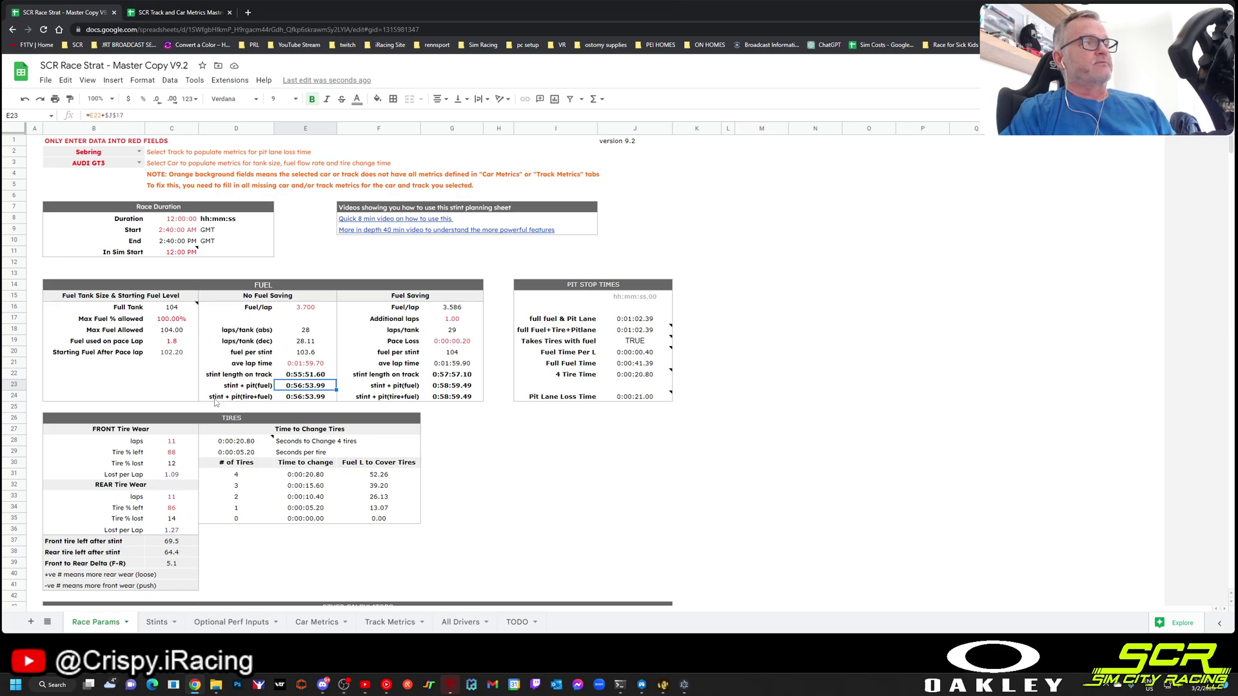
pyautogui.keyDown('shift'); pyautogui.click(309, 398); pyautogui.keyUp('shift')
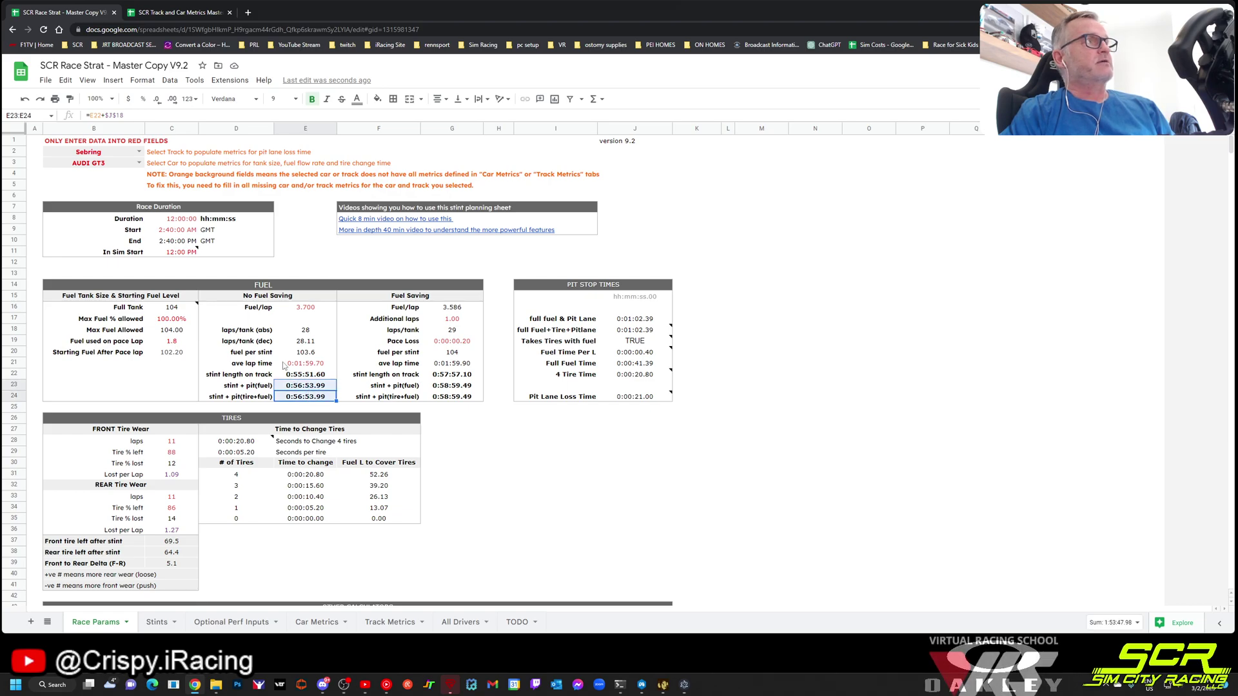
pyautogui.click(141, 165)
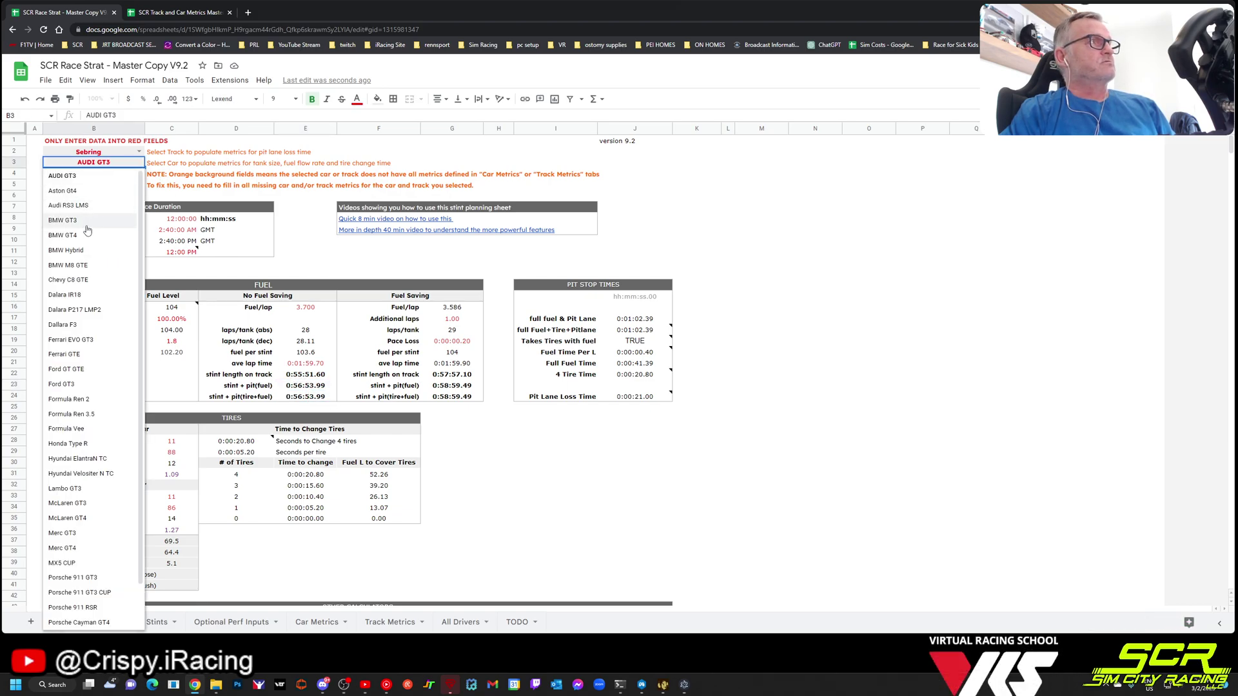
pyautogui.click(141, 281)
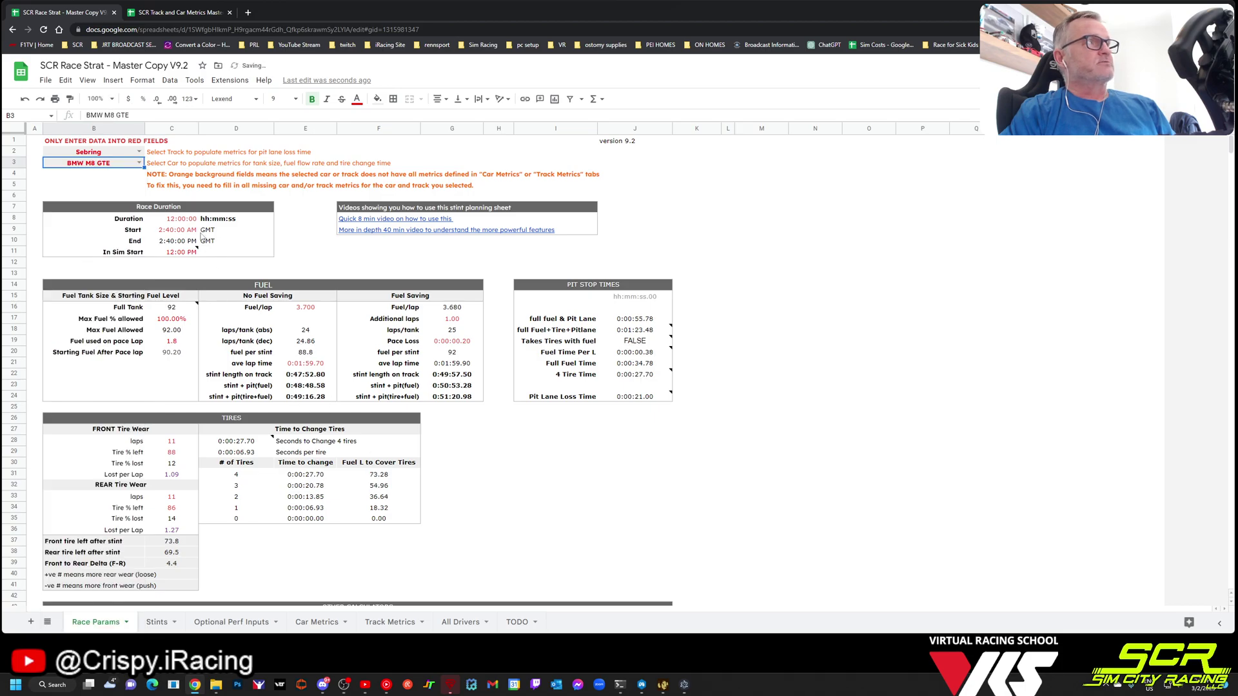
pyautogui.click(139, 163)
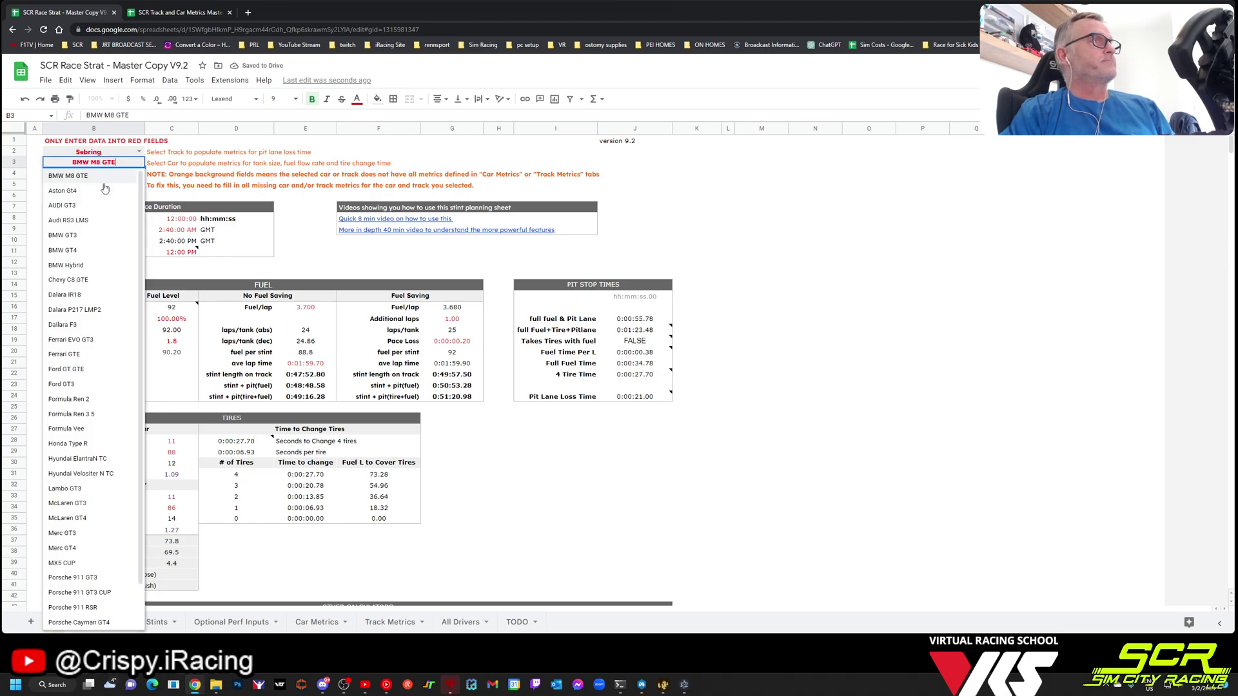
pyautogui.click(77, 206)
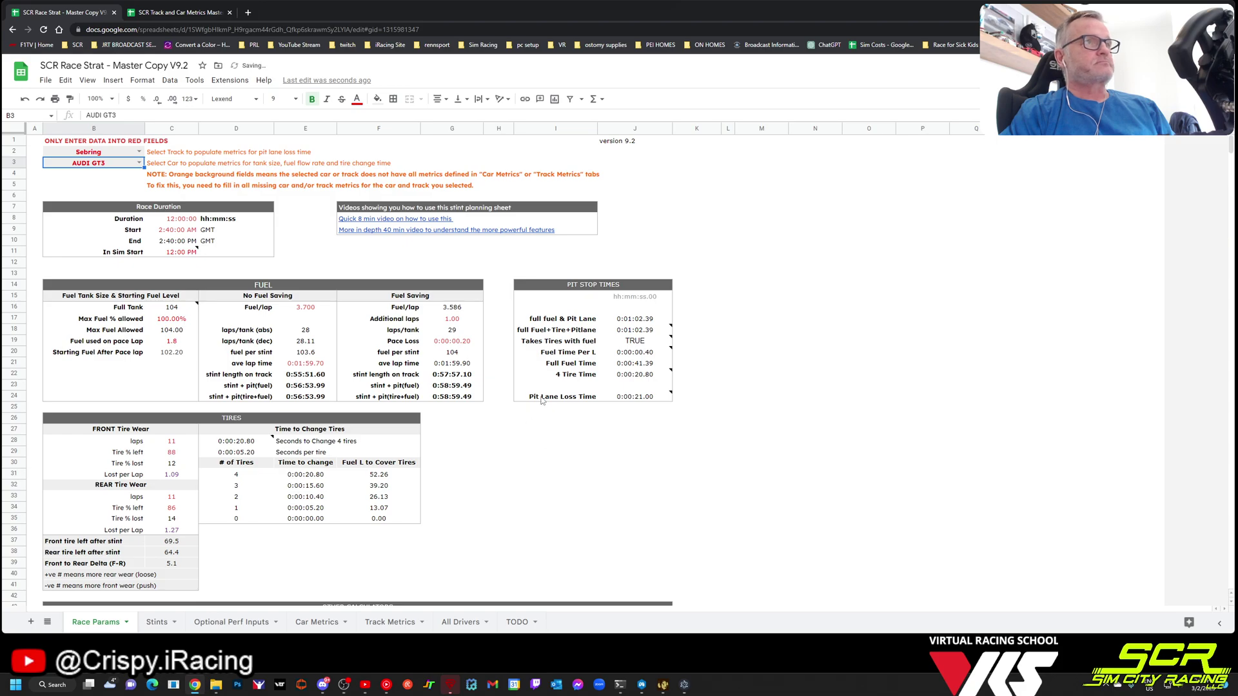
pyautogui.click(429, 298)
pyautogui.click(453, 320)
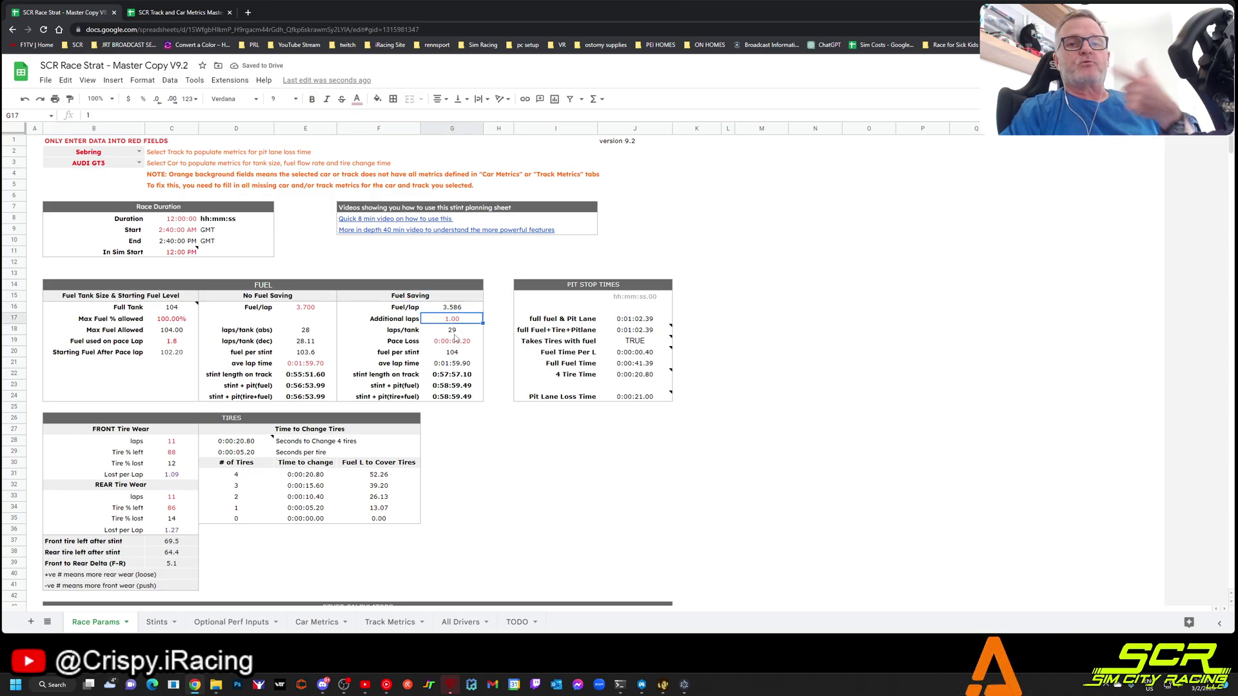
pyautogui.click(459, 310)
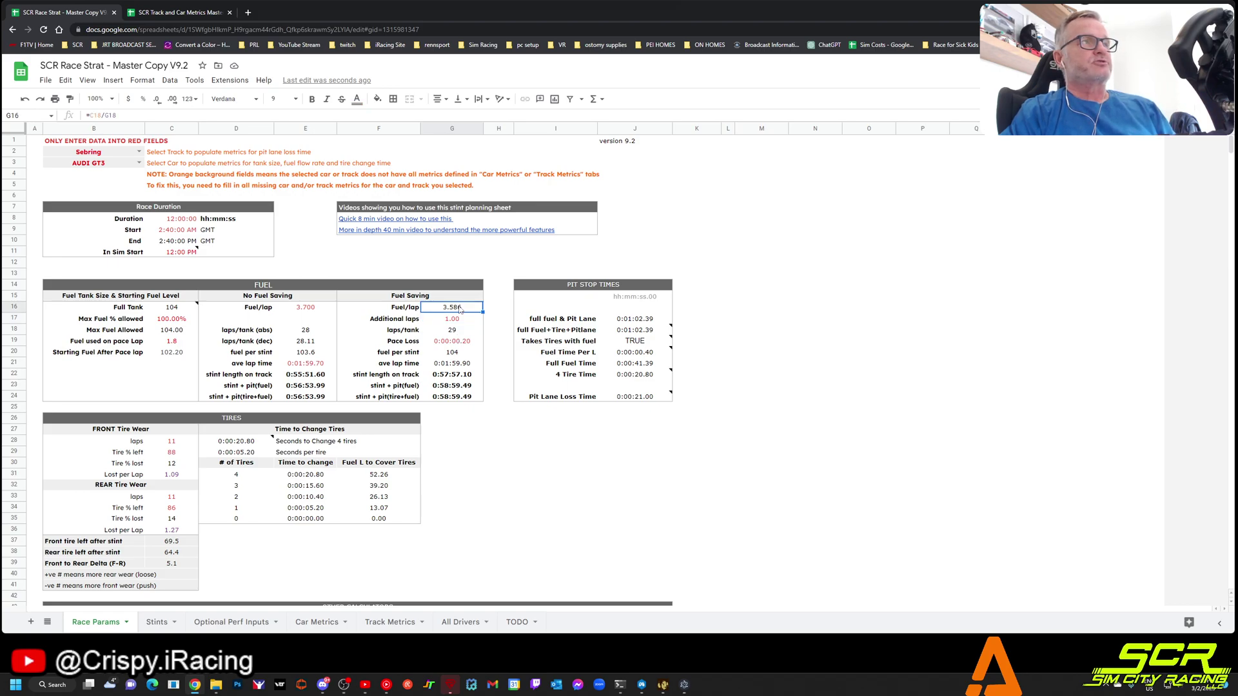
pyautogui.click(469, 344)
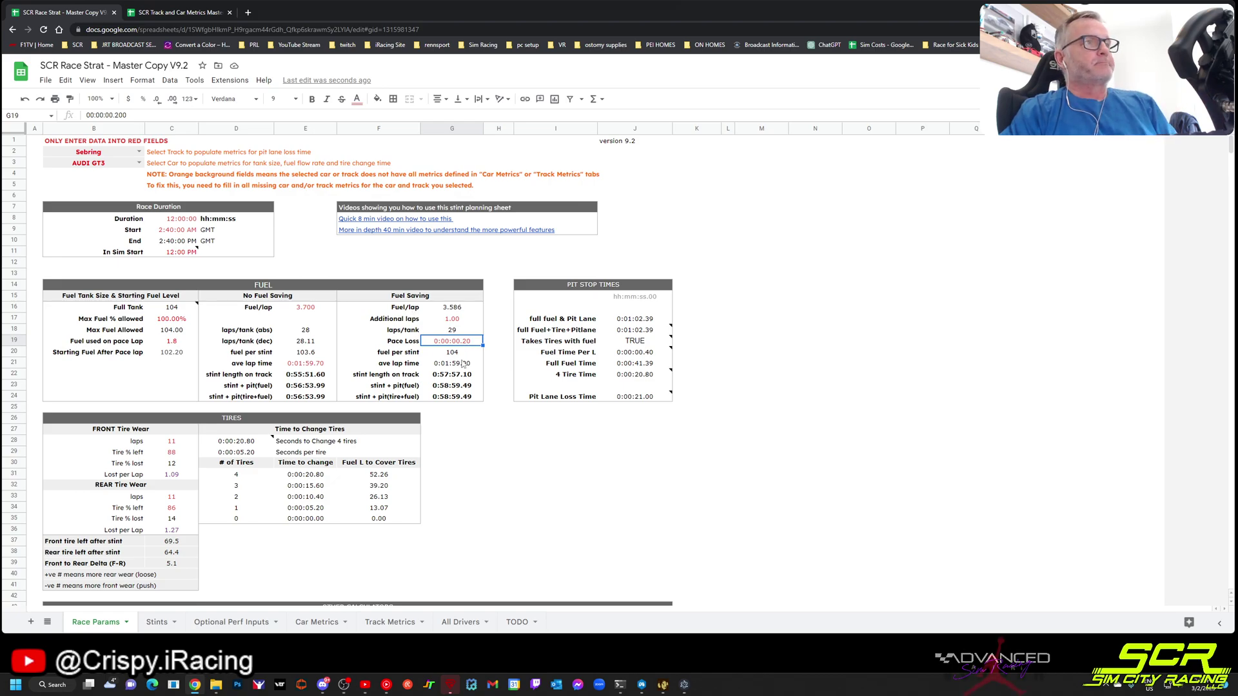
pyautogui.click(470, 368)
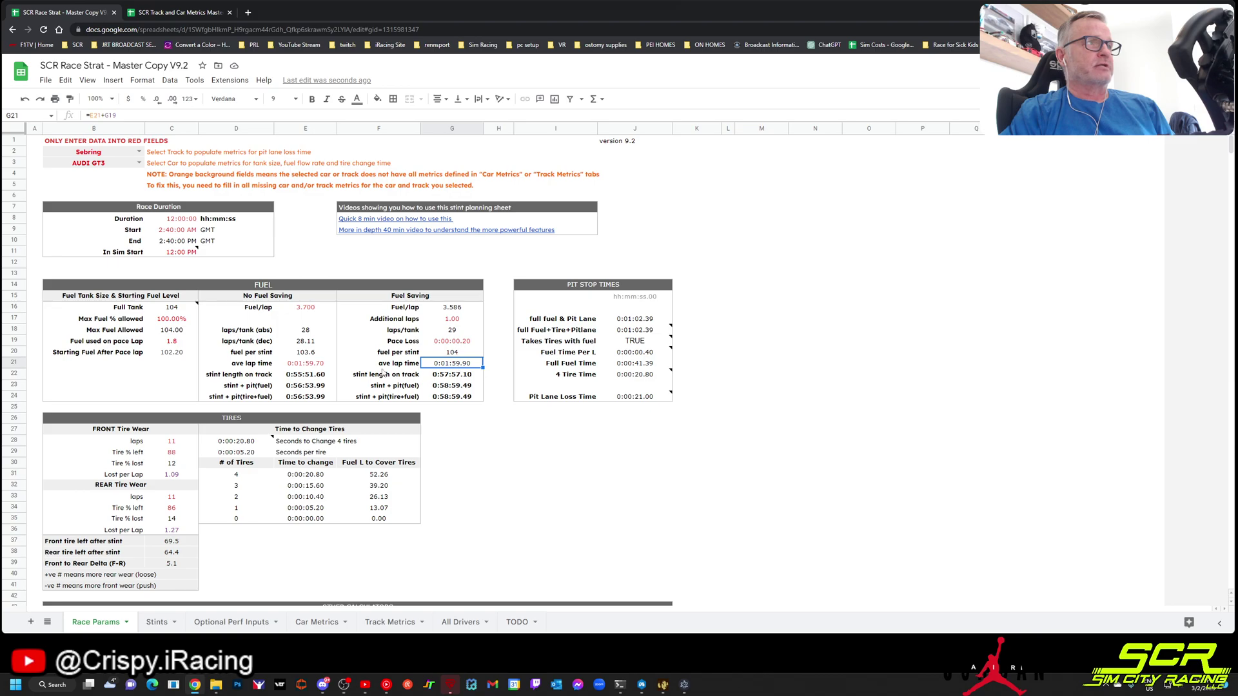
pyautogui.click(306, 366)
pyautogui.click(455, 362)
pyautogui.click(455, 345)
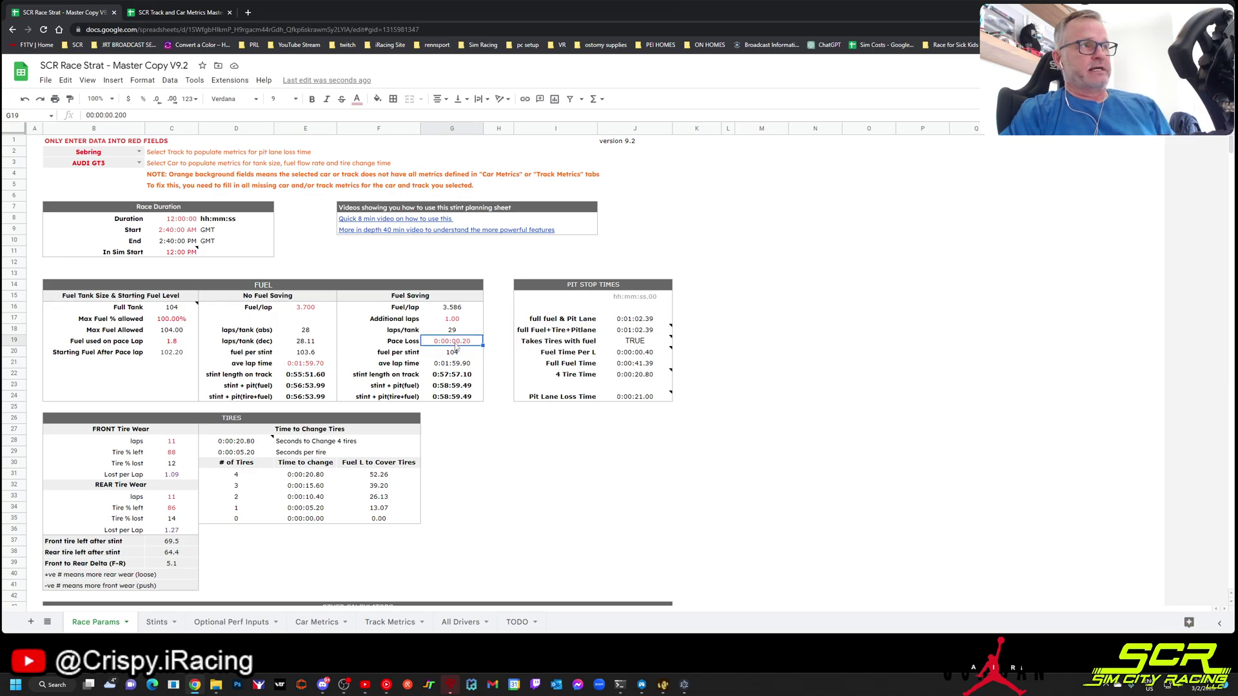
pyautogui.moveTo(456, 375); pyautogui.dragTo(455, 399)
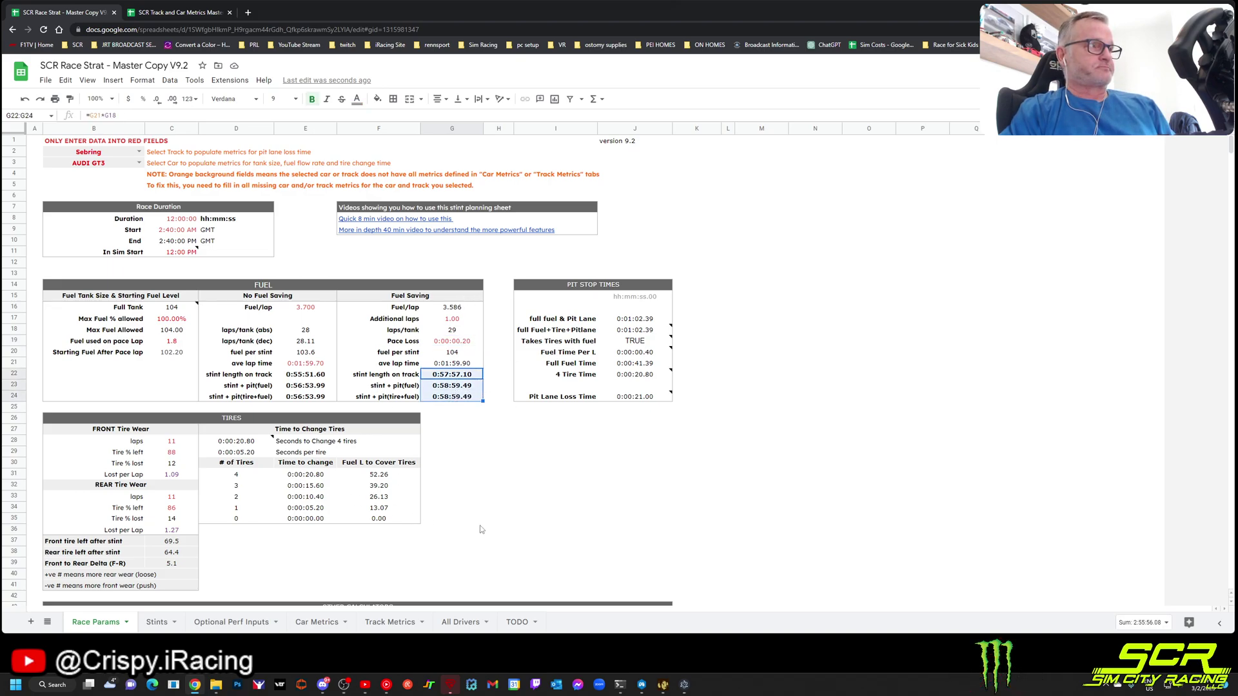
pyautogui.click(498, 529)
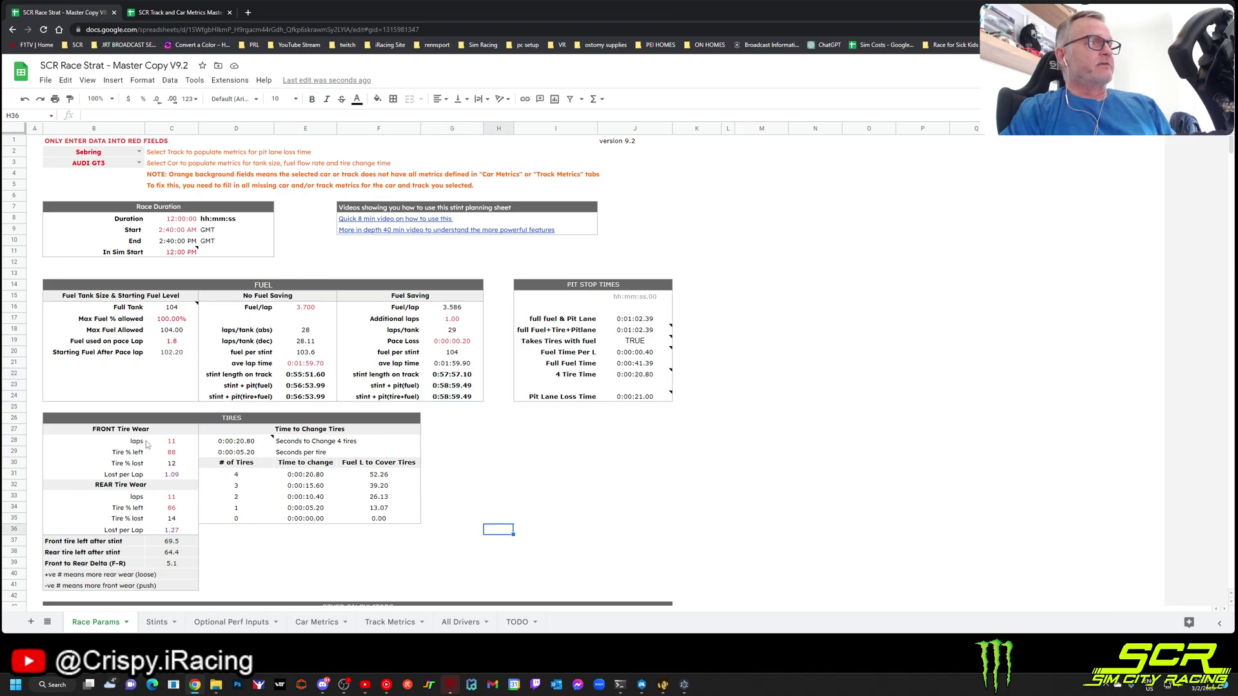
pyautogui.click(172, 452)
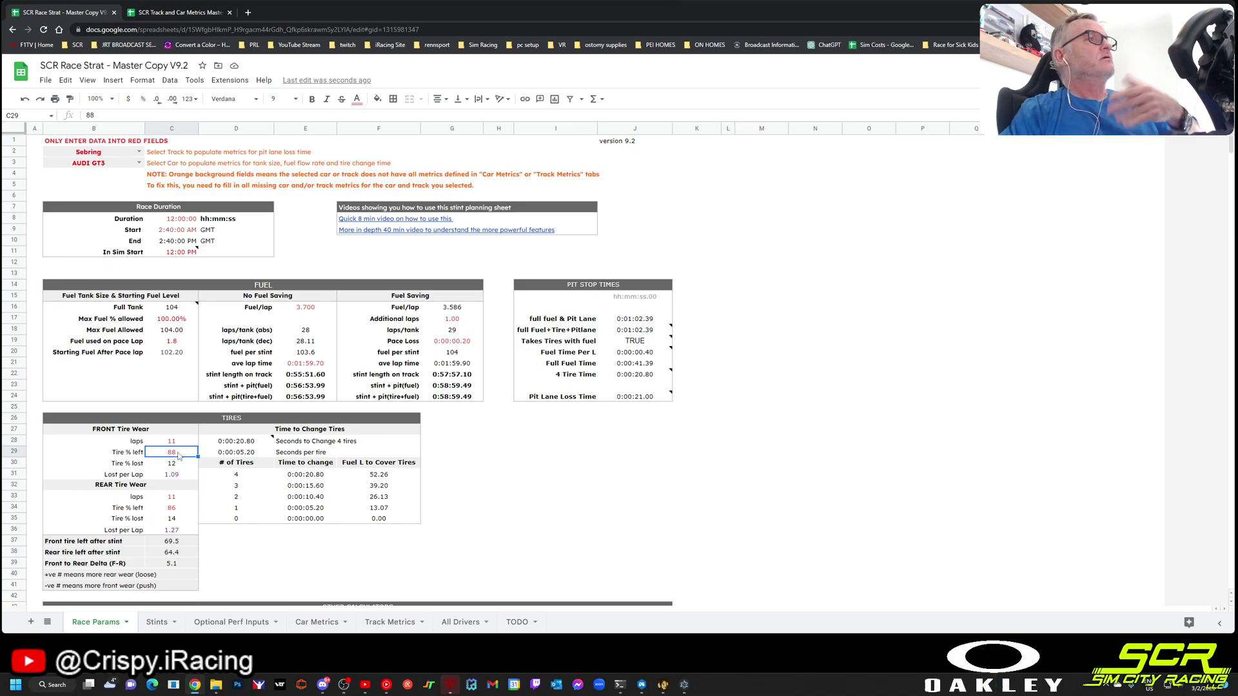
pyautogui.click(174, 477)
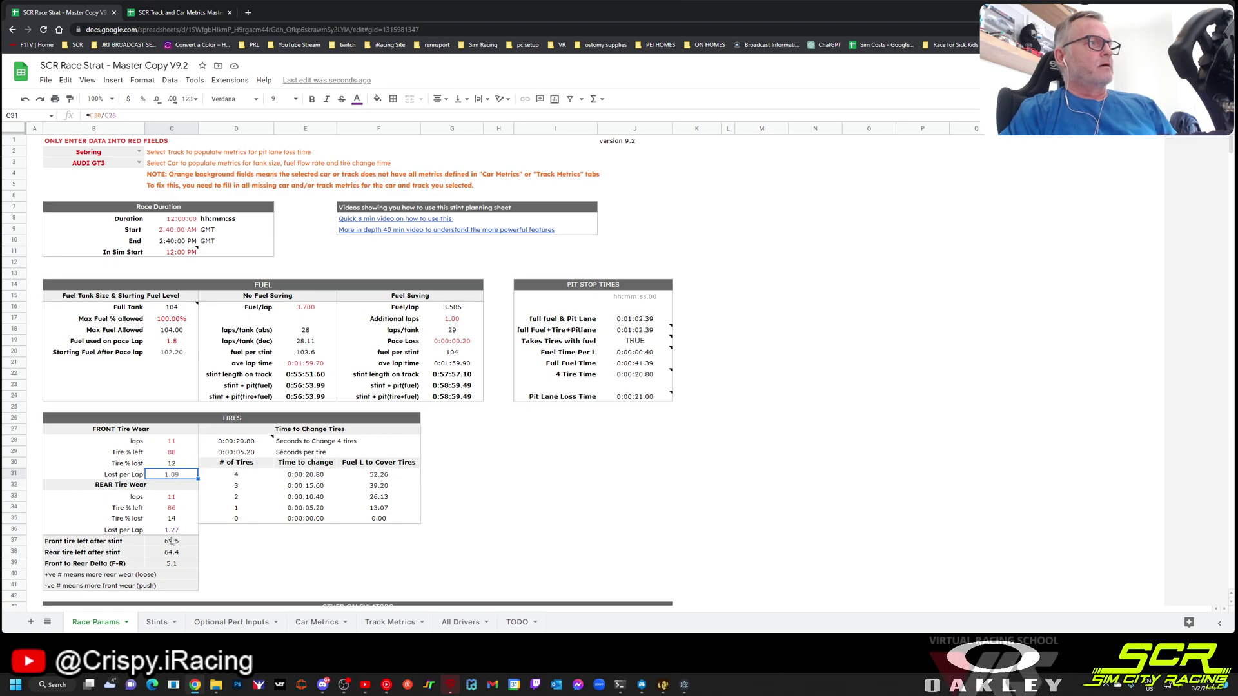
pyautogui.click(168, 453)
pyautogui.click(173, 498)
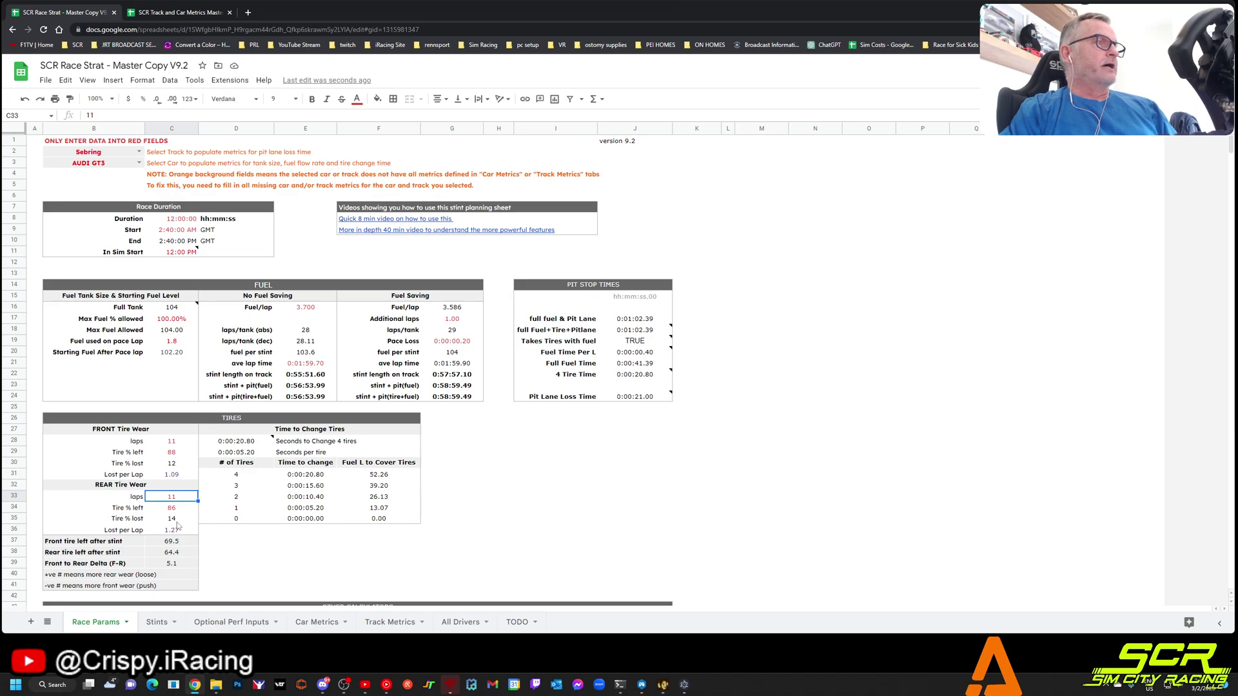
pyautogui.click(183, 543)
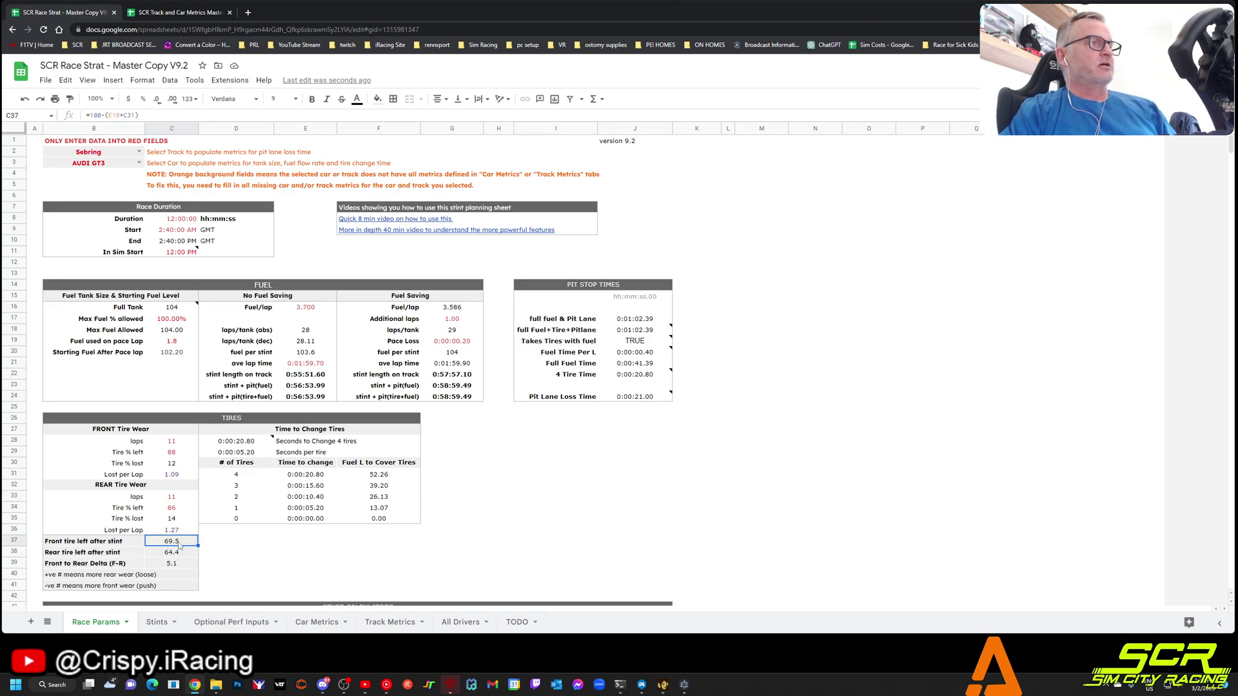
pyautogui.click(178, 565)
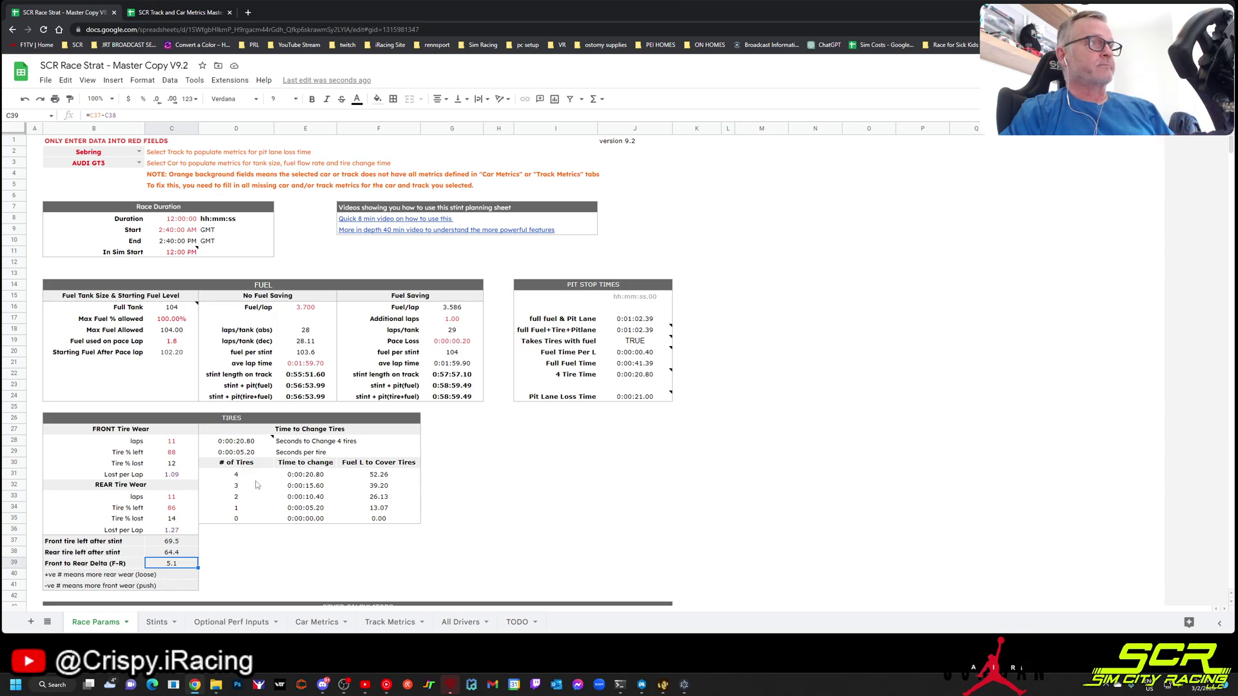
pyautogui.moveTo(255, 434); pyautogui.dragTo(381, 526)
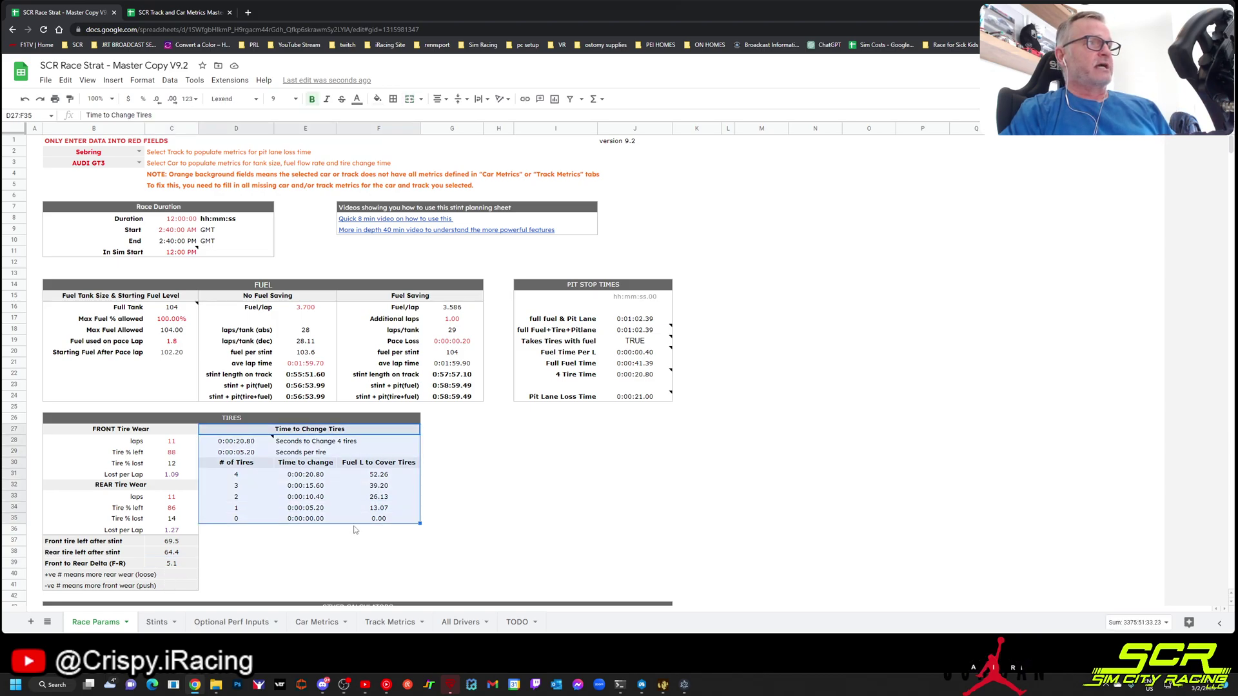
pyautogui.click(244, 542)
pyautogui.click(252, 445)
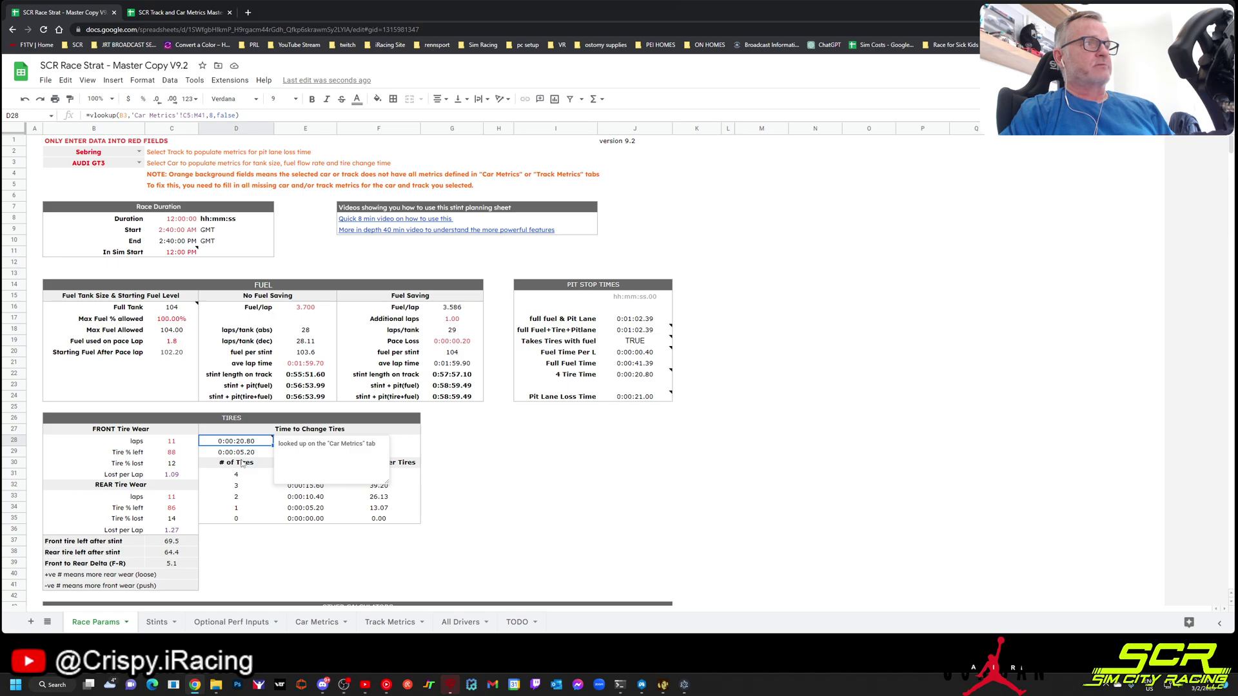
pyautogui.moveTo(243, 473); pyautogui.dragTo(251, 522)
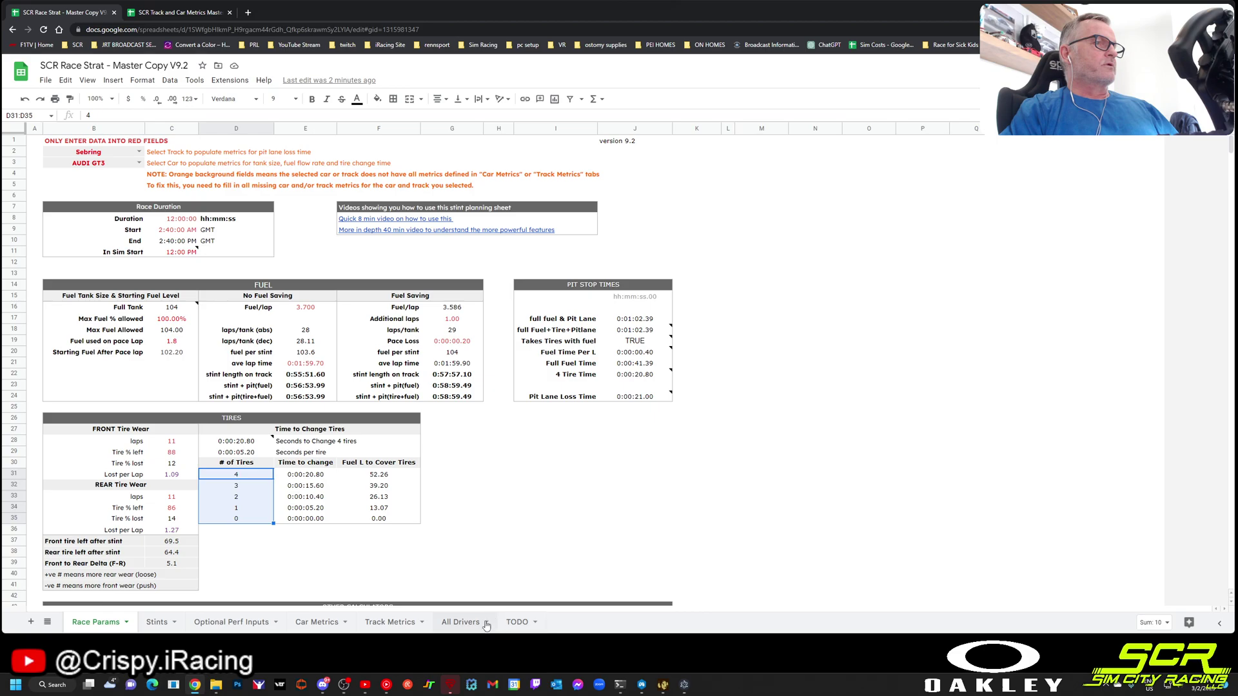
# On All Drivers, select the driver names and every driver's offset without clock change.
pyautogui.click(455, 623)
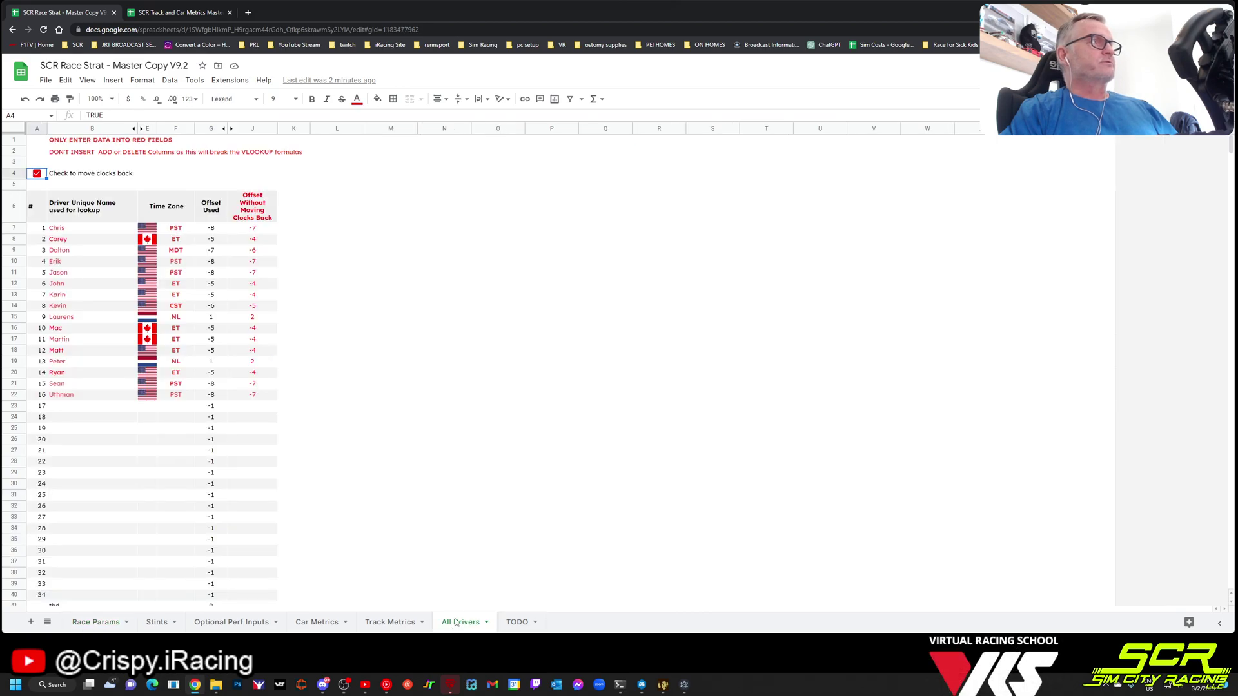
pyautogui.moveTo(88, 230); pyautogui.dragTo(80, 395)
pyautogui.click(264, 229)
pyautogui.hotkey('shift', 'Down')
pyautogui.hotkey('shift', 'Down')
pyautogui.hotkey('shift', 'Down')
pyautogui.hotkey('shift', 'Down')
pyautogui.hotkey('shift', 'Down')
pyautogui.hotkey('shift', 'Down')
pyautogui.hotkey('shift', 'Down')
pyautogui.hotkey('shift', 'Down')
pyautogui.hotkey('shift', 'Down')
pyautogui.hotkey('shift', 'Down')
pyautogui.hotkey('shift', 'Down')
pyautogui.hotkey('shift', 'Down')
pyautogui.hotkey('shift', 'Down')
pyautogui.hotkey('shift', 'Down')
pyautogui.hotkey('shift', 'Down')
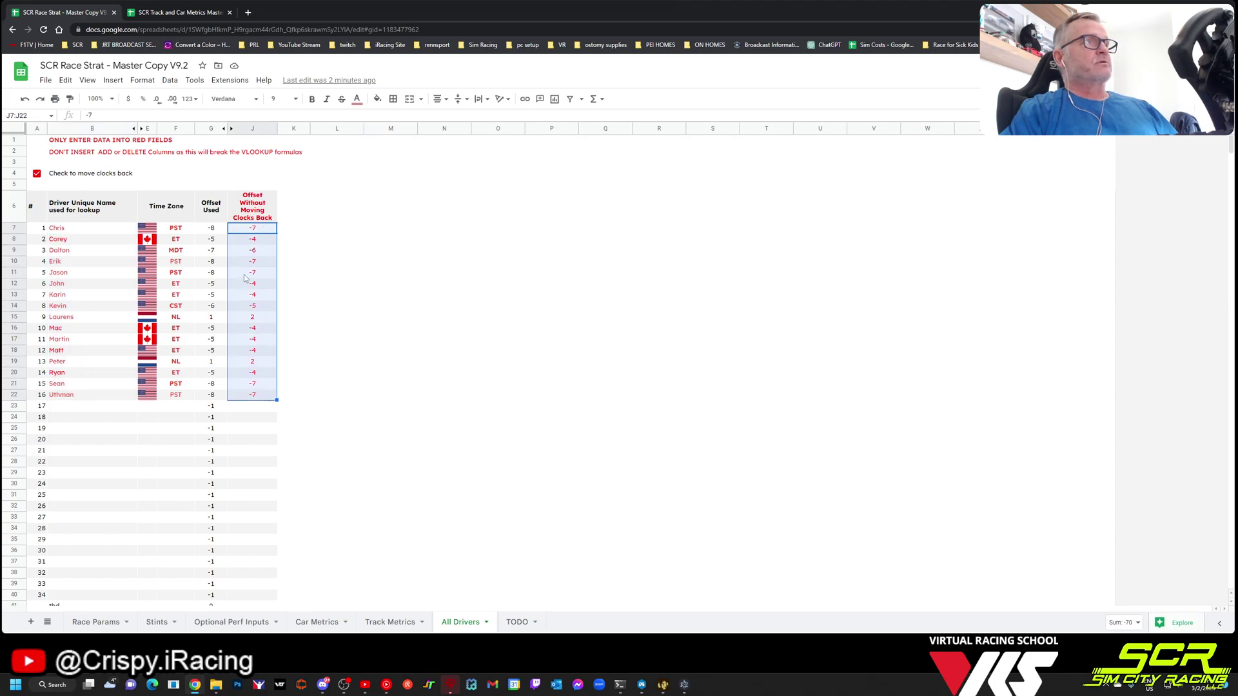
# Toggle move-clocks-back off and on, compare the first driver's offsets, and view Track Metrics.
pyautogui.click(37, 175)
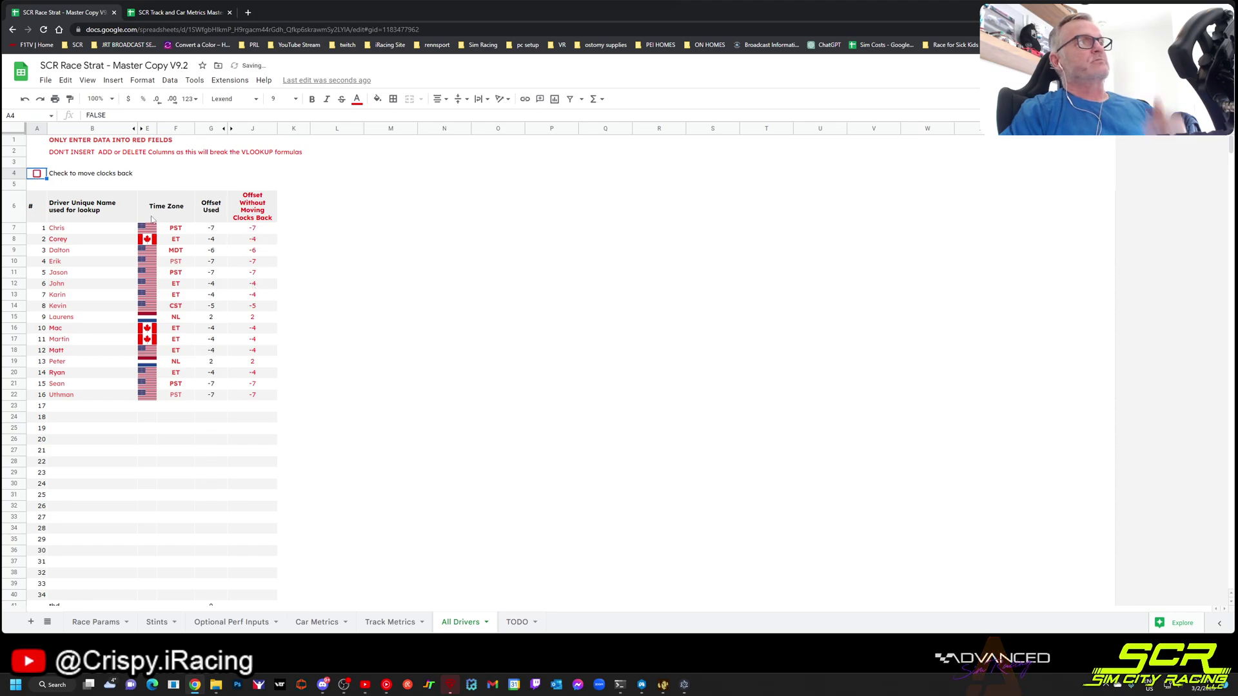
pyautogui.click(36, 174)
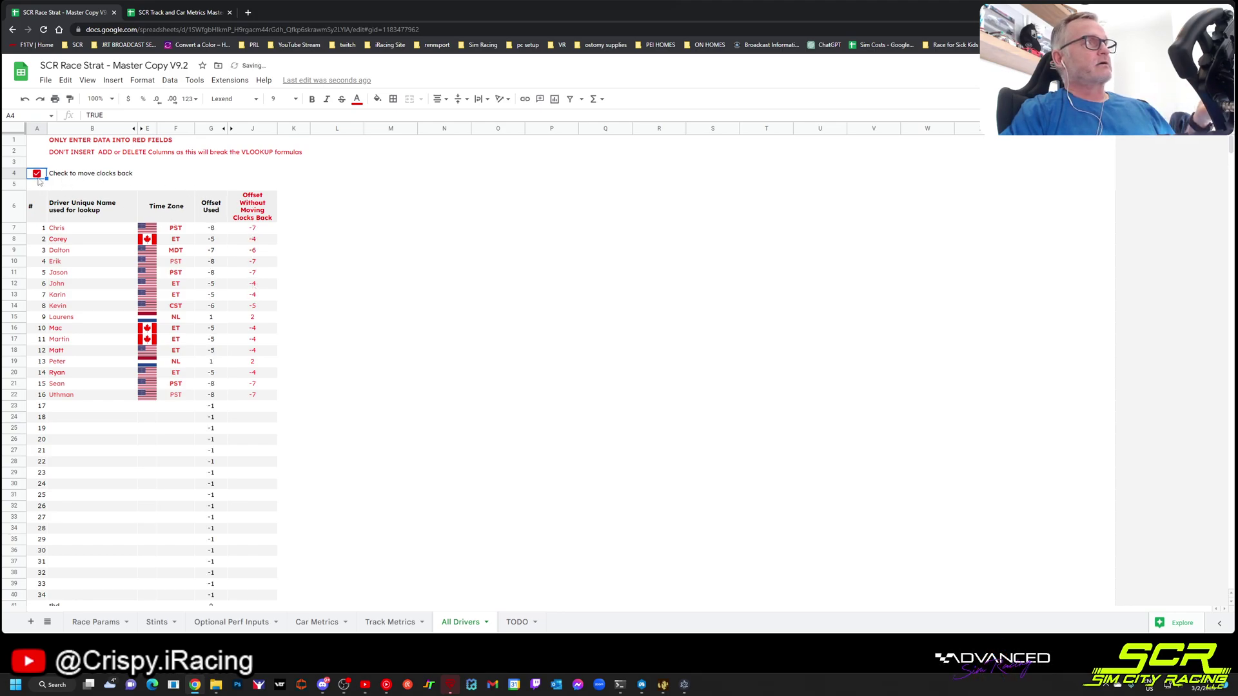
pyautogui.click(232, 234)
pyautogui.click(218, 231)
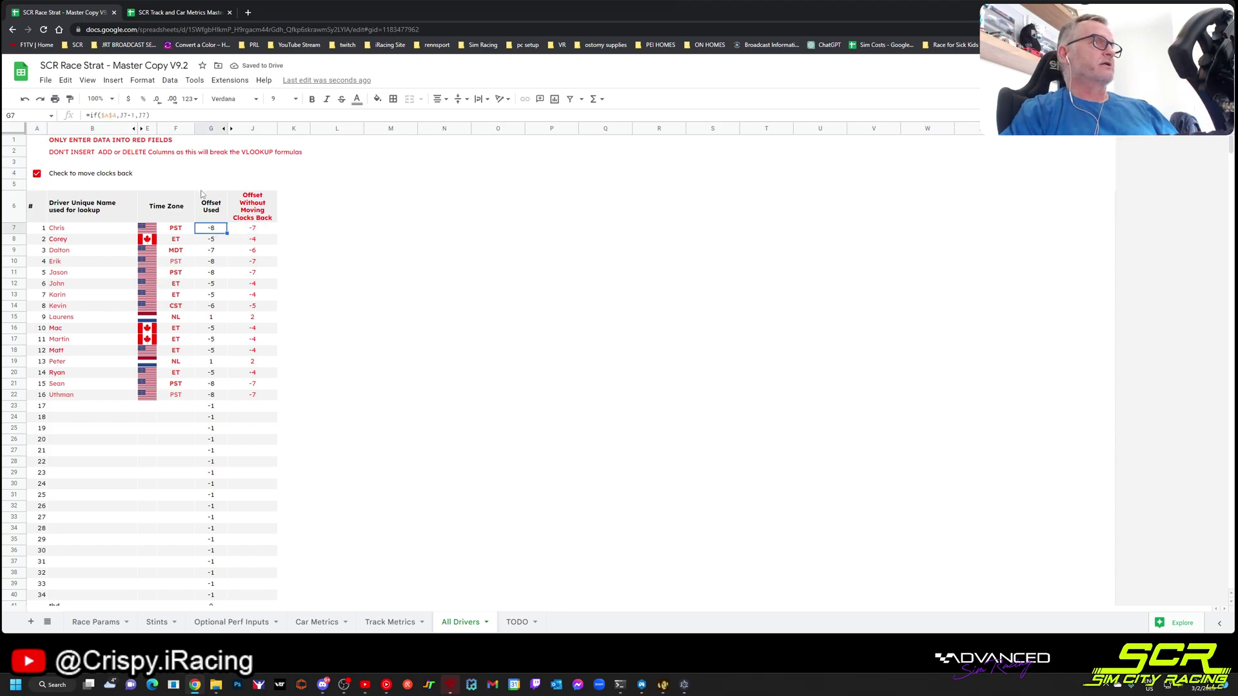
pyautogui.click(380, 627)
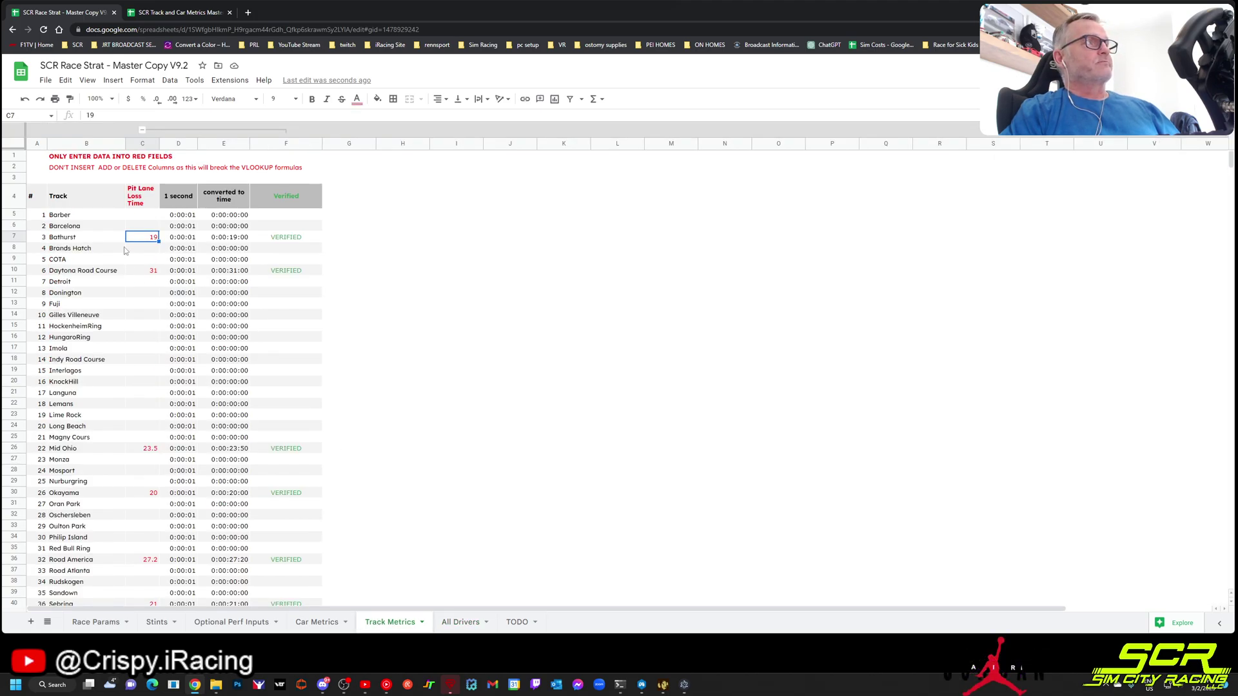
pyautogui.click(95, 622)
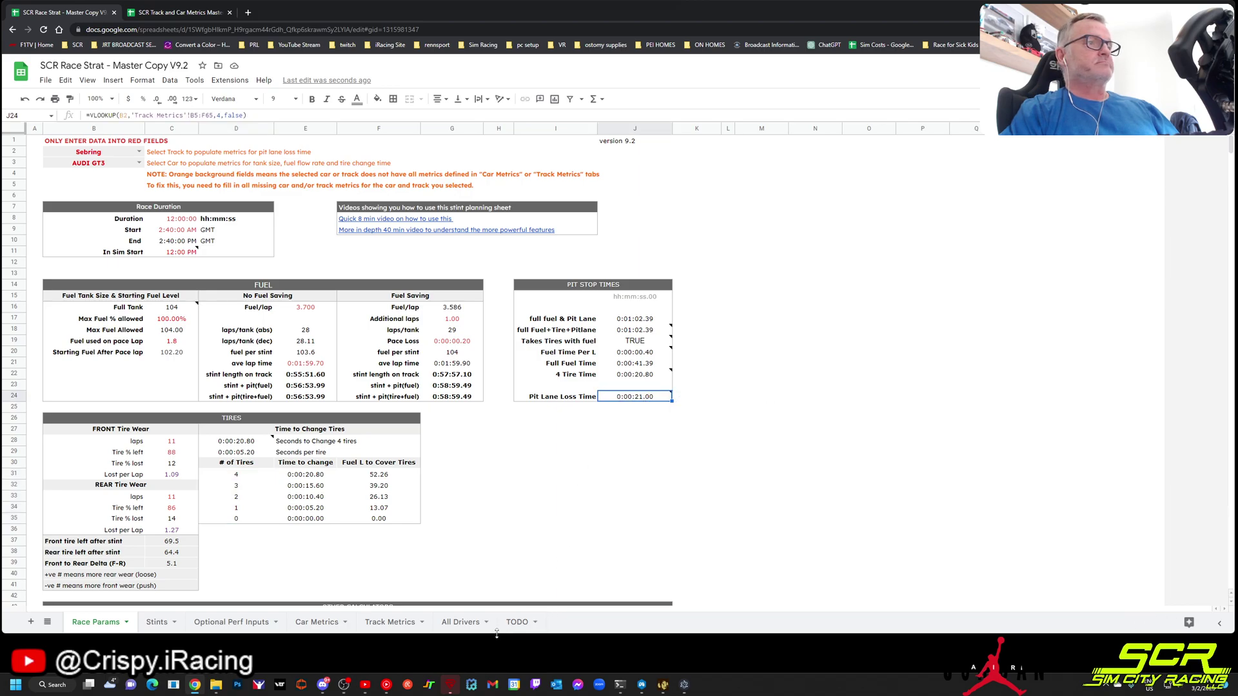
pyautogui.click(389, 623)
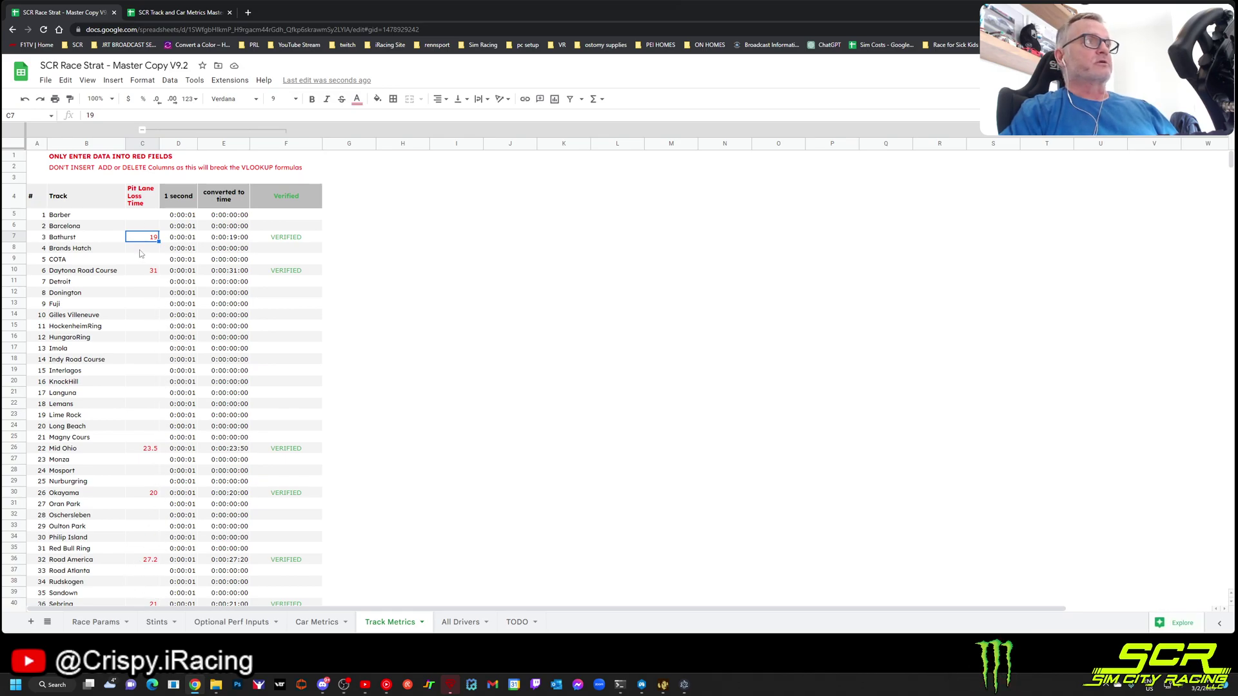
pyautogui.click(145, 218)
pyautogui.click(146, 227)
pyautogui.click(148, 237)
pyautogui.click(149, 250)
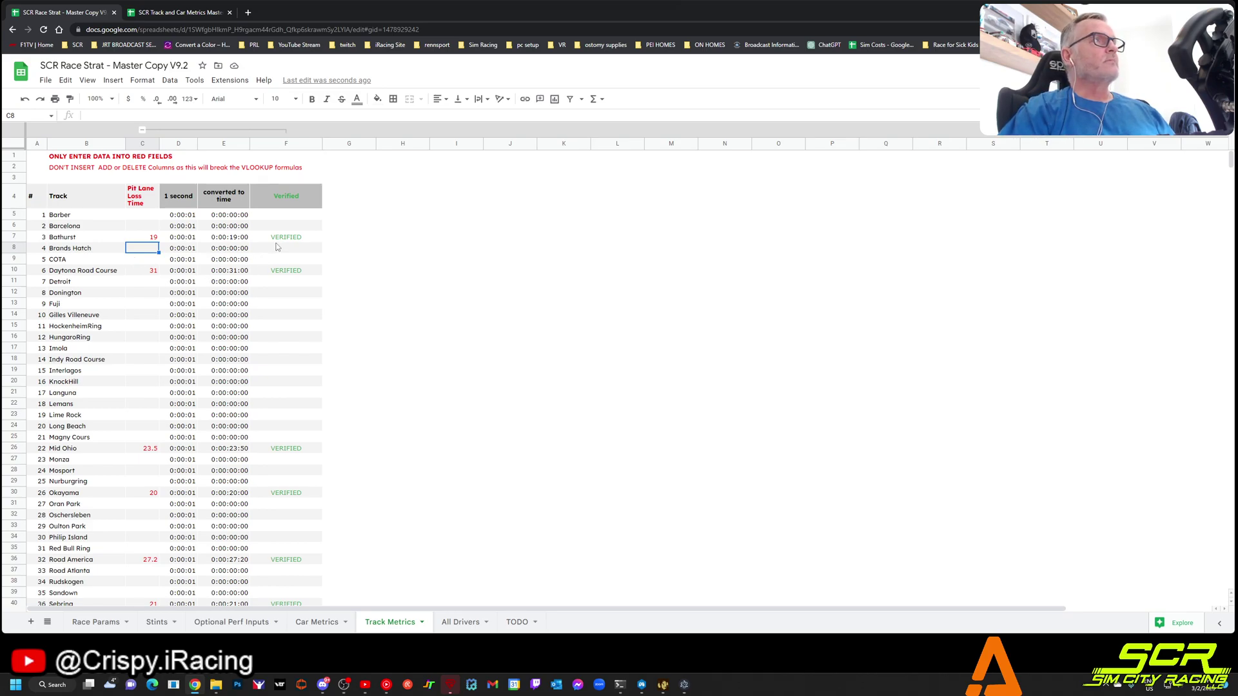
pyautogui.click(300, 238)
pyautogui.click(298, 271)
pyautogui.click(293, 451)
pyautogui.click(298, 494)
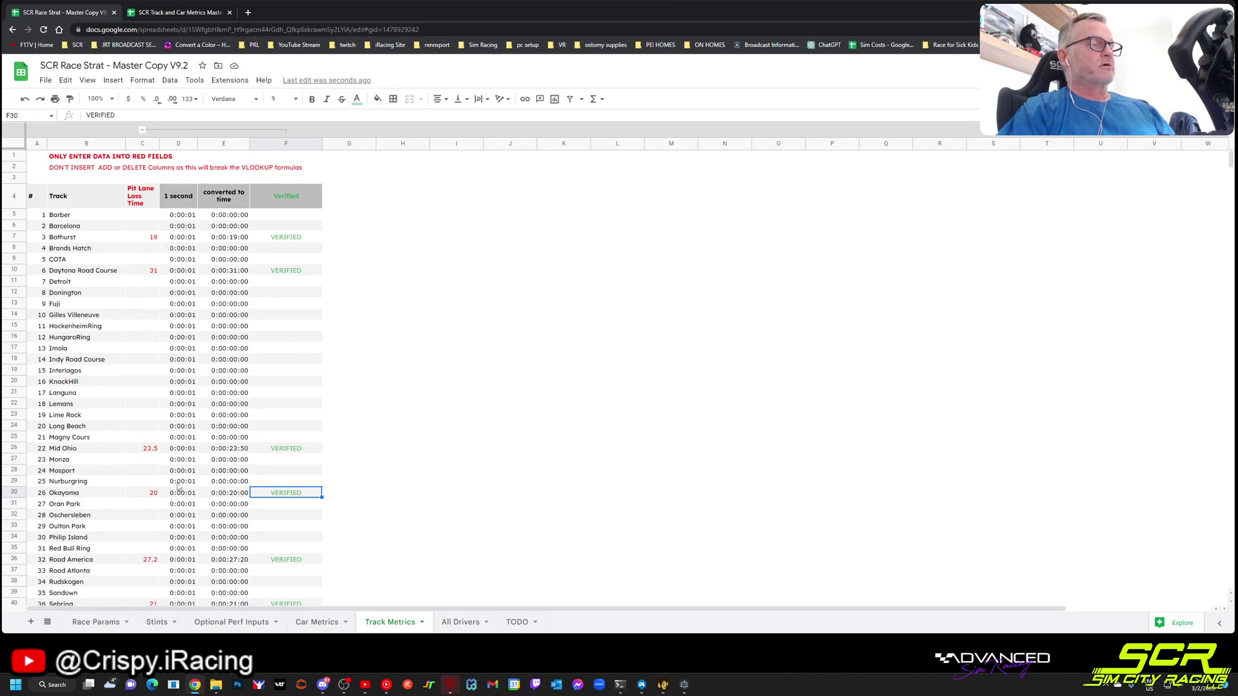
pyautogui.scroll(-3, 185, 534)
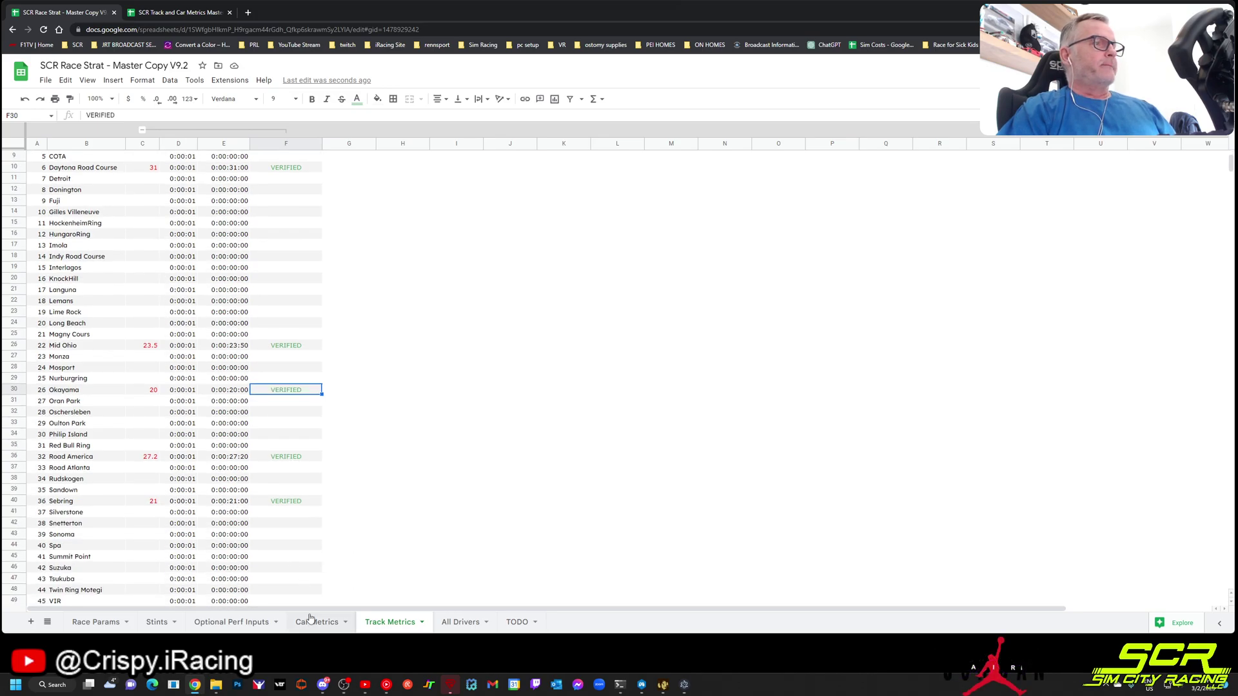
# On Car Metrics, expand the hidden fuel, tire change verification and fuel tank columns.
pyautogui.click(310, 623)
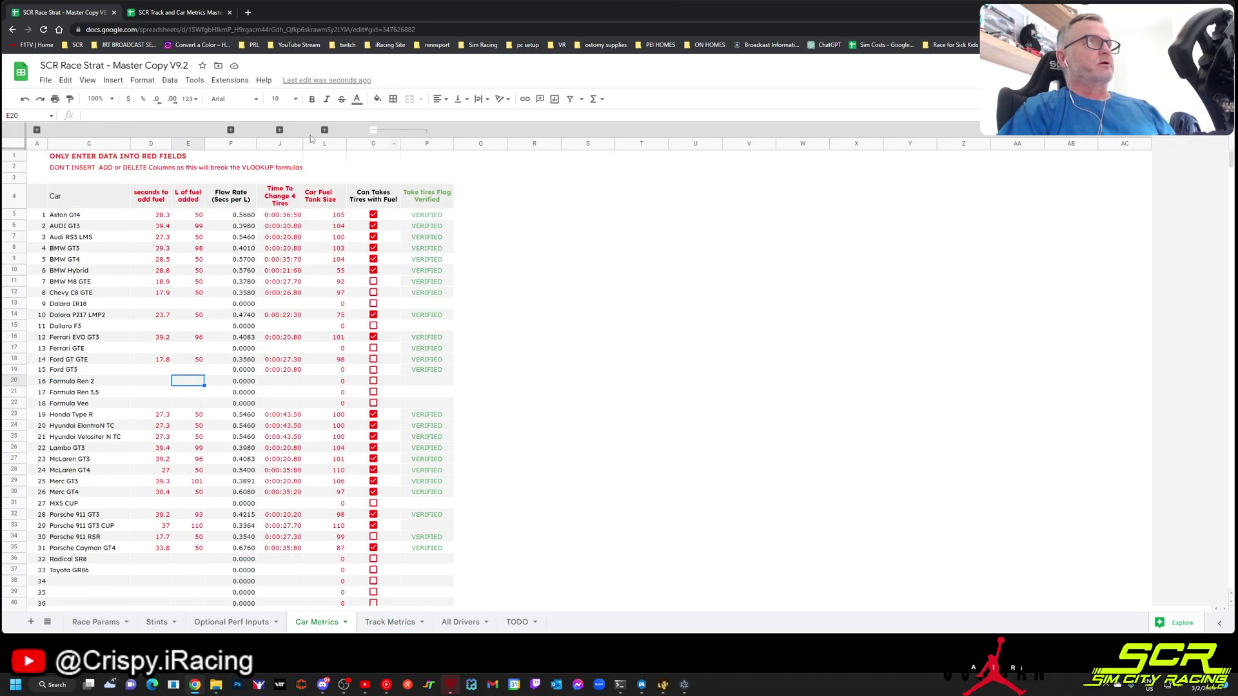
pyautogui.click(230, 130)
pyautogui.click(431, 130)
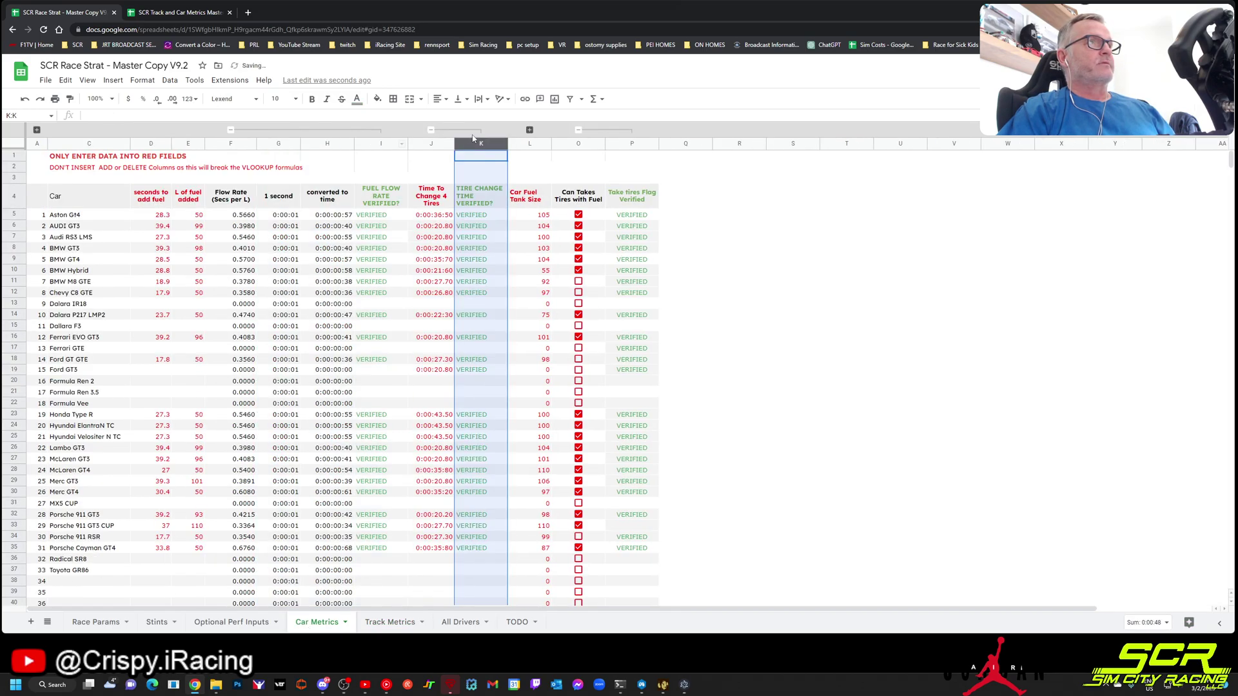
pyautogui.click(530, 130)
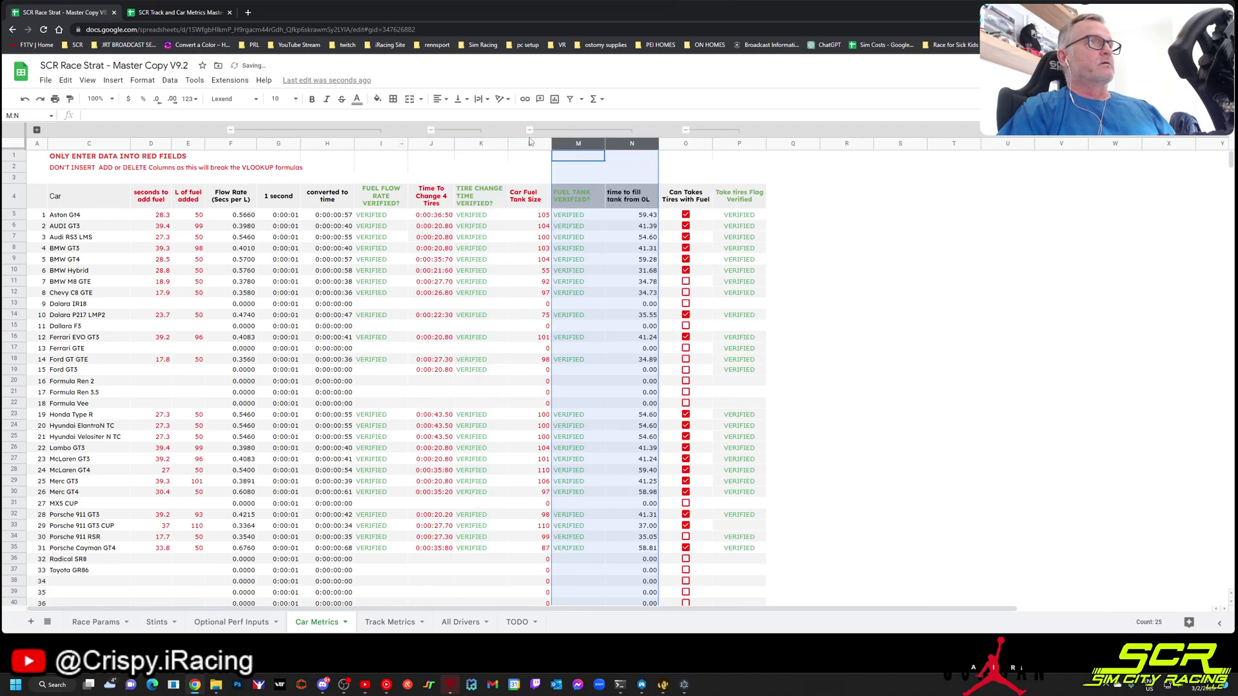
# Inspect the Aston GT4's refuel seconds, litres added, flow rate formula and fuel flow verification.
pyautogui.click(158, 216)
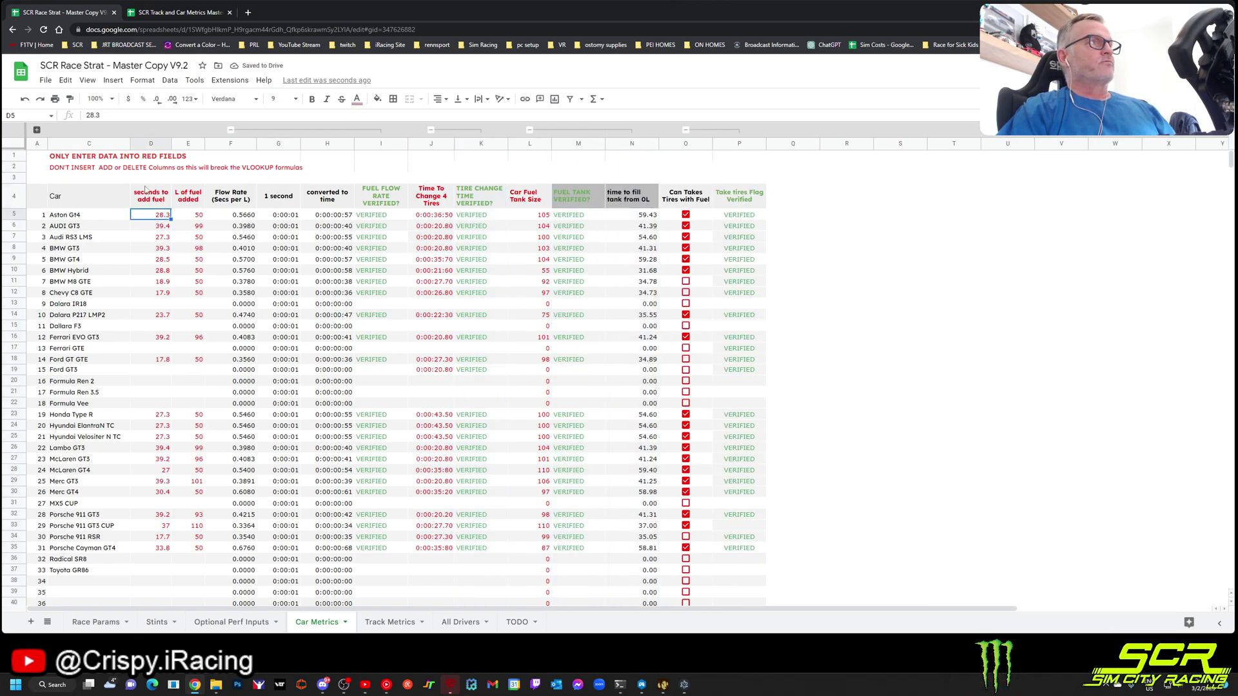
pyautogui.click(238, 200)
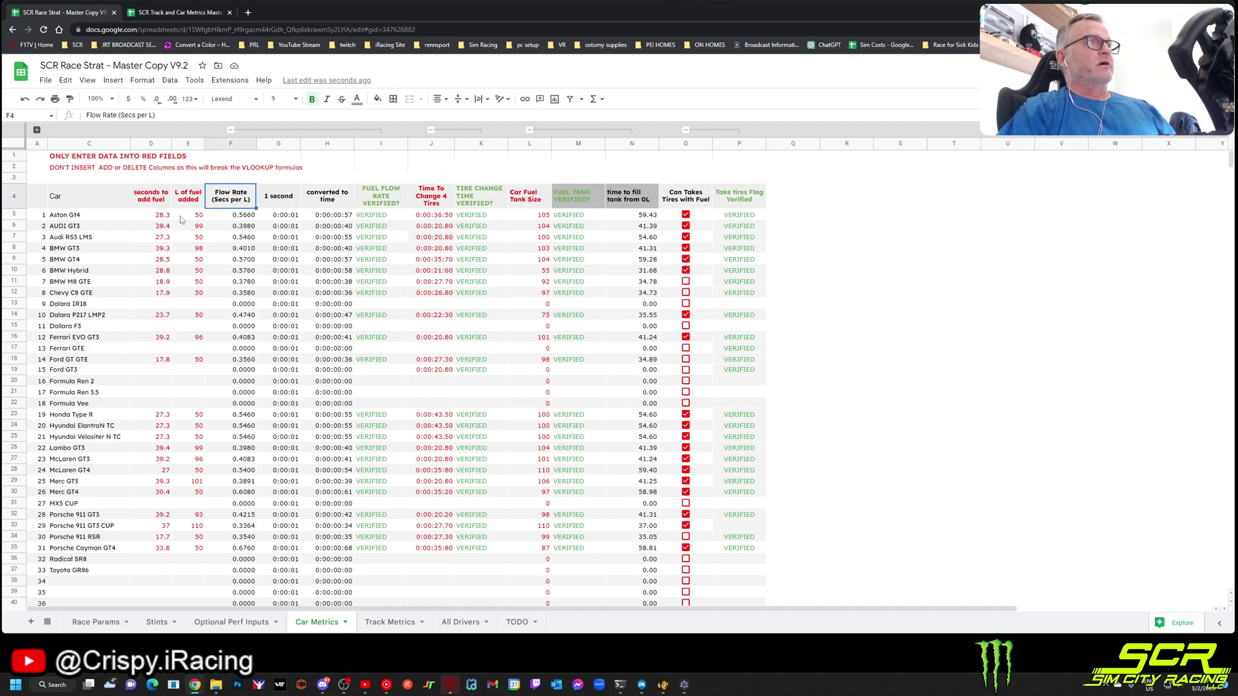
pyautogui.click(198, 219)
pyautogui.click(157, 219)
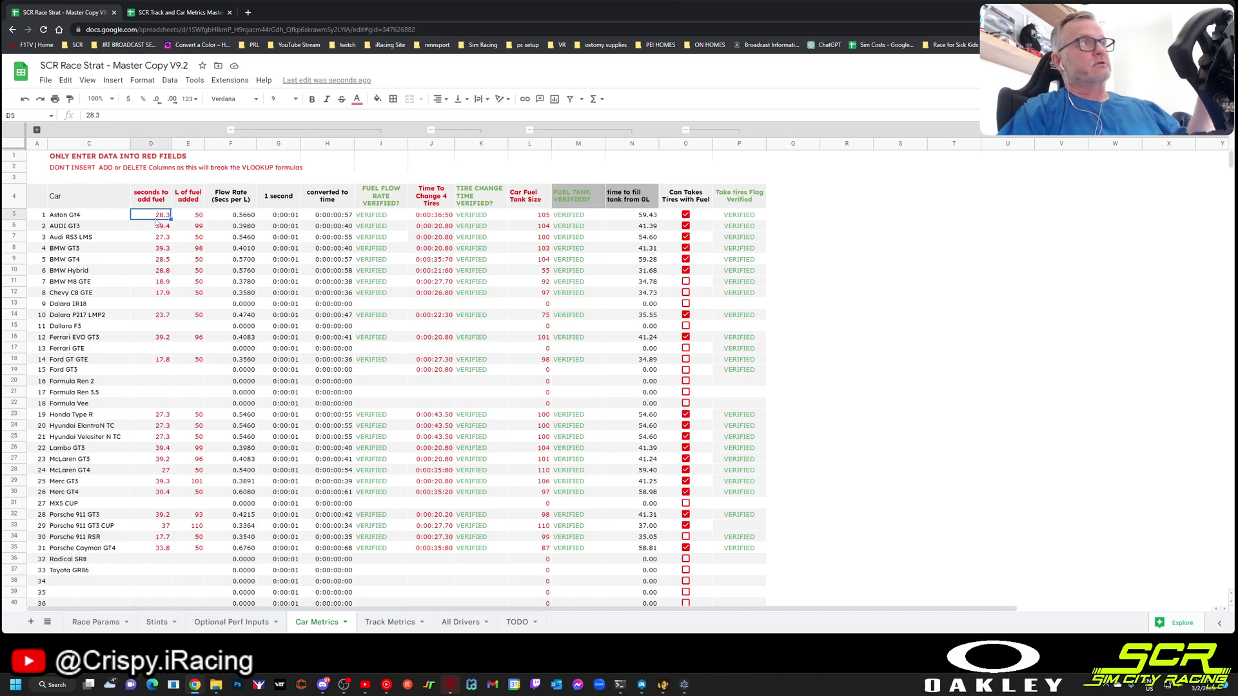
pyautogui.click(239, 219)
pyautogui.click(340, 219)
pyautogui.click(374, 218)
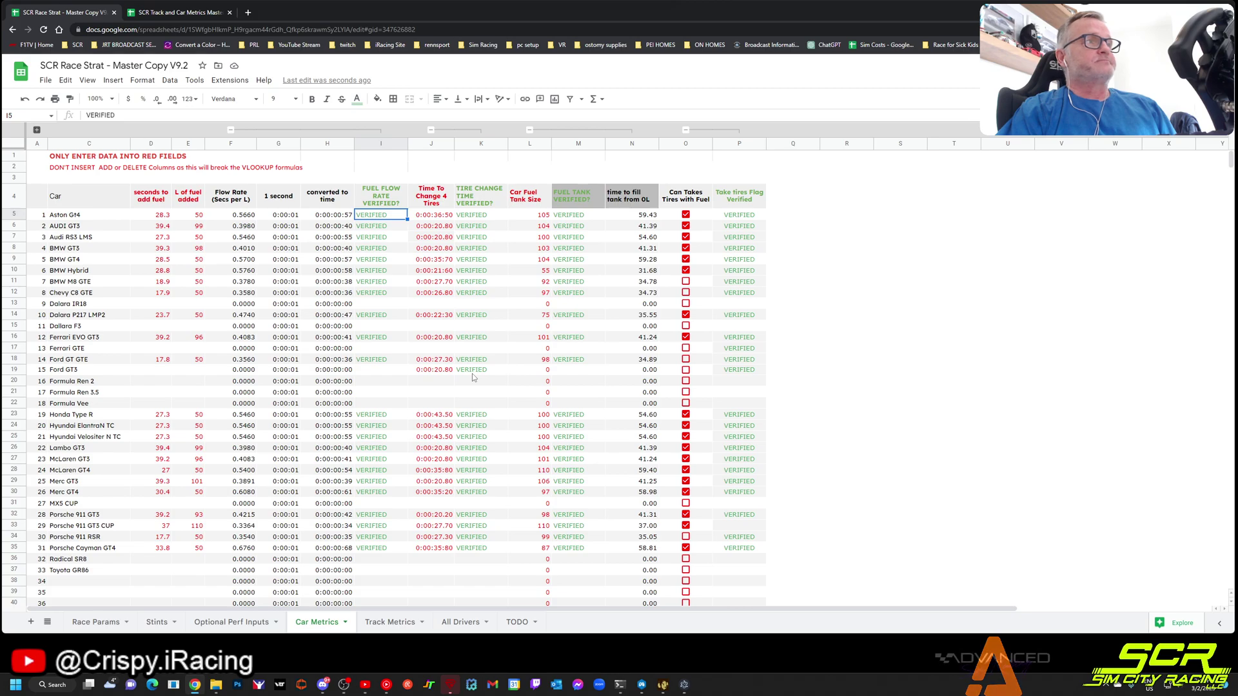
# Review the Ford GT3's tire change times, empty fuel entries, and fuel tank size and verification.
pyautogui.click(15, 369)
pyautogui.moveTo(435, 371); pyautogui.dragTo(474, 370)
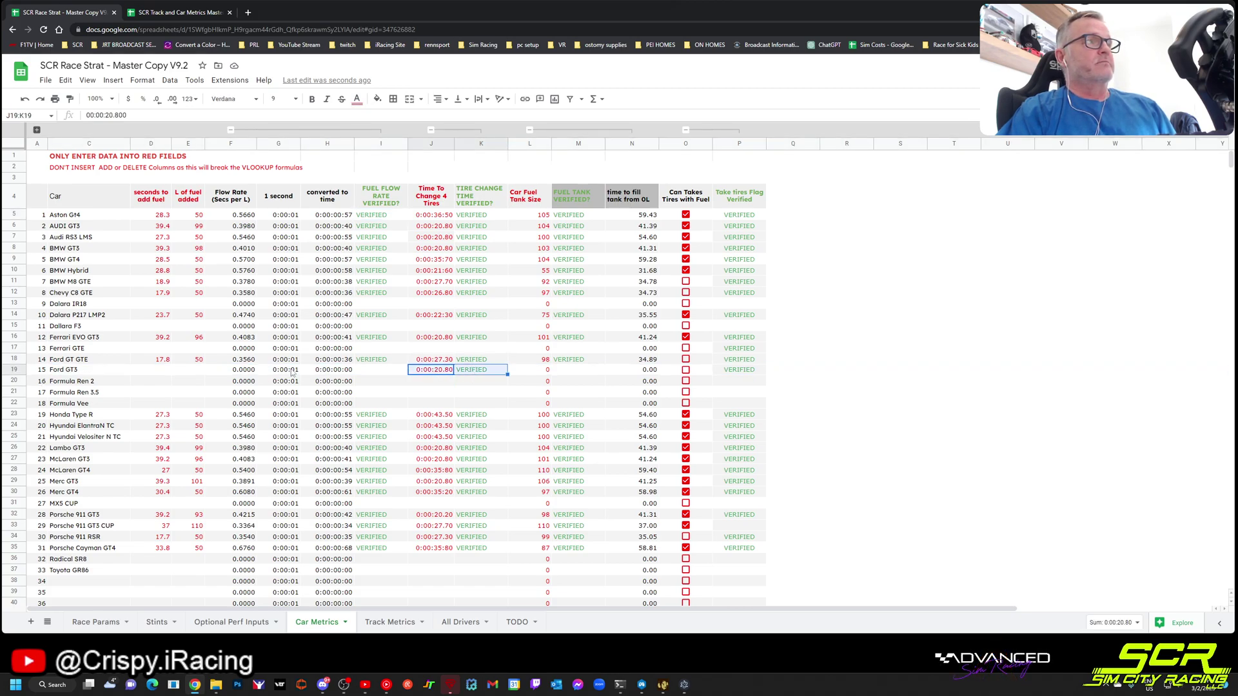
pyautogui.moveTo(158, 373); pyautogui.dragTo(194, 372)
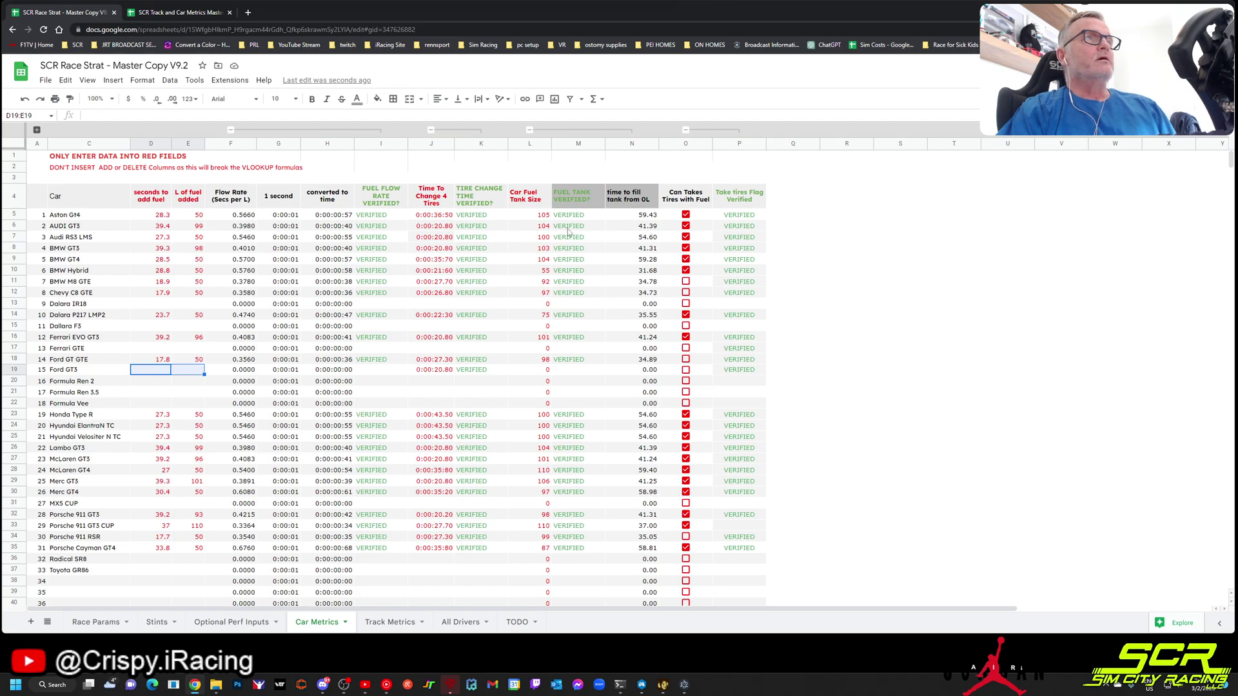
pyautogui.click(539, 370)
pyautogui.click(578, 371)
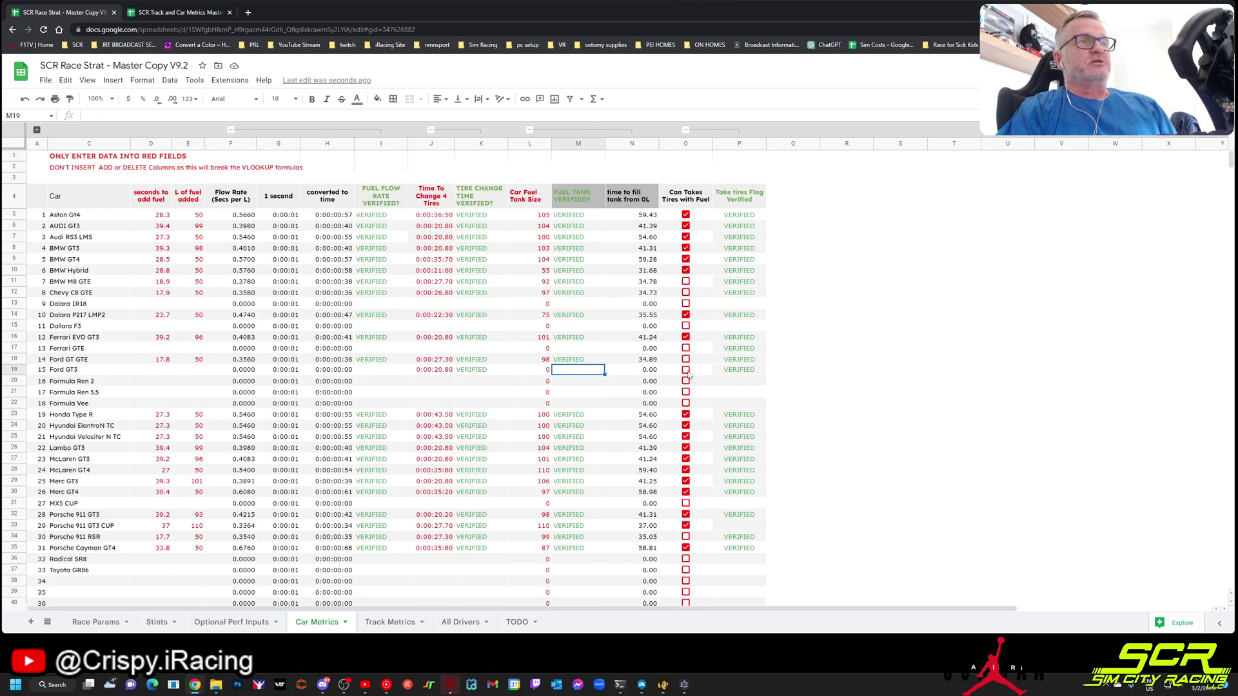
# Tick Can Takes Tires with Fuel for the Ford GT3 and compare its verified flag with the BMW M8 GTE.
pyautogui.click(672, 204)
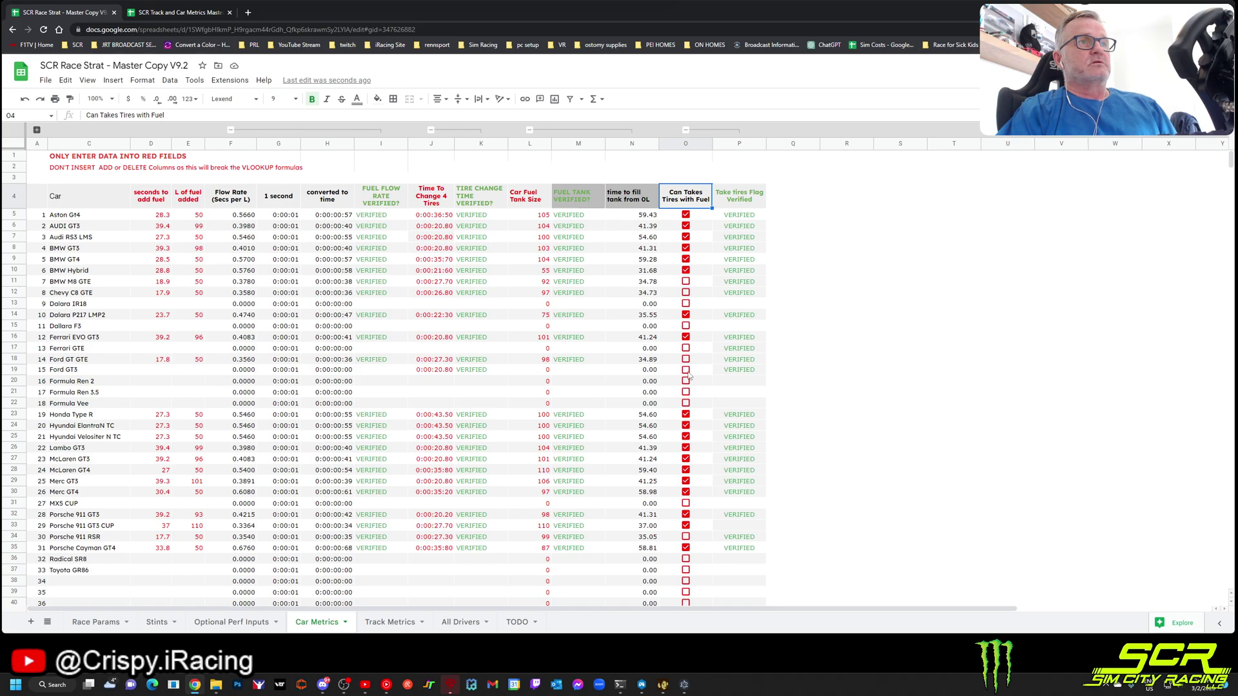
pyautogui.click(687, 371)
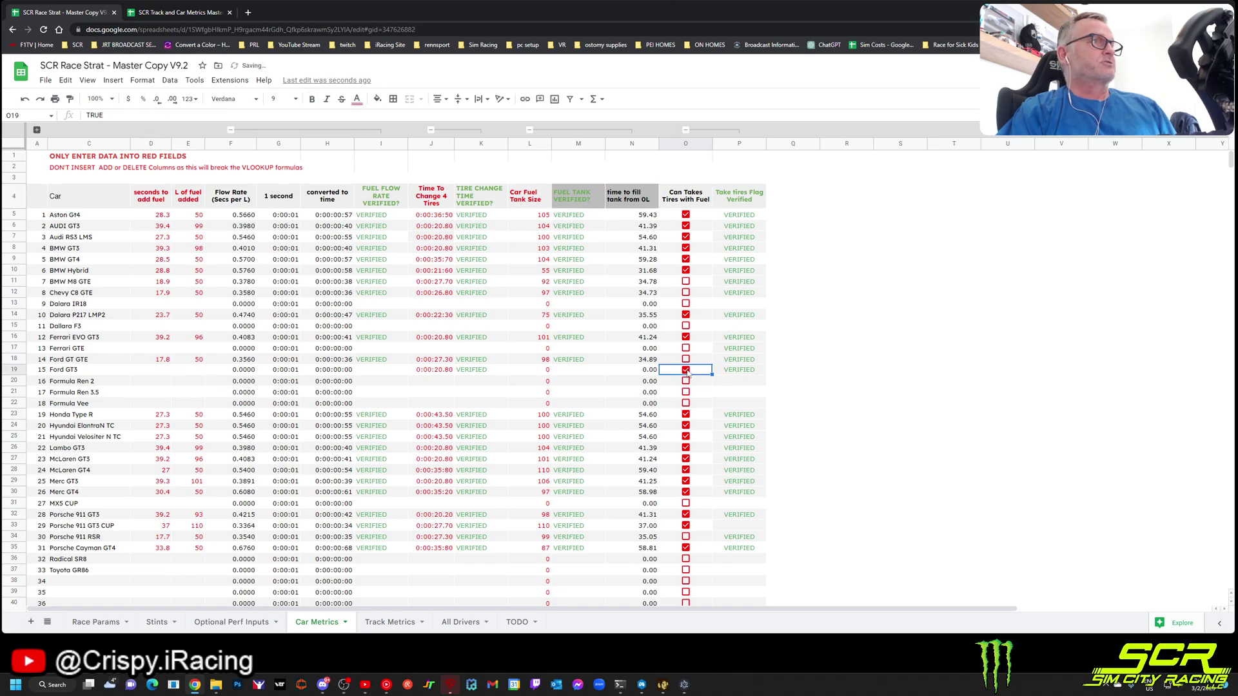
pyautogui.press('Right')
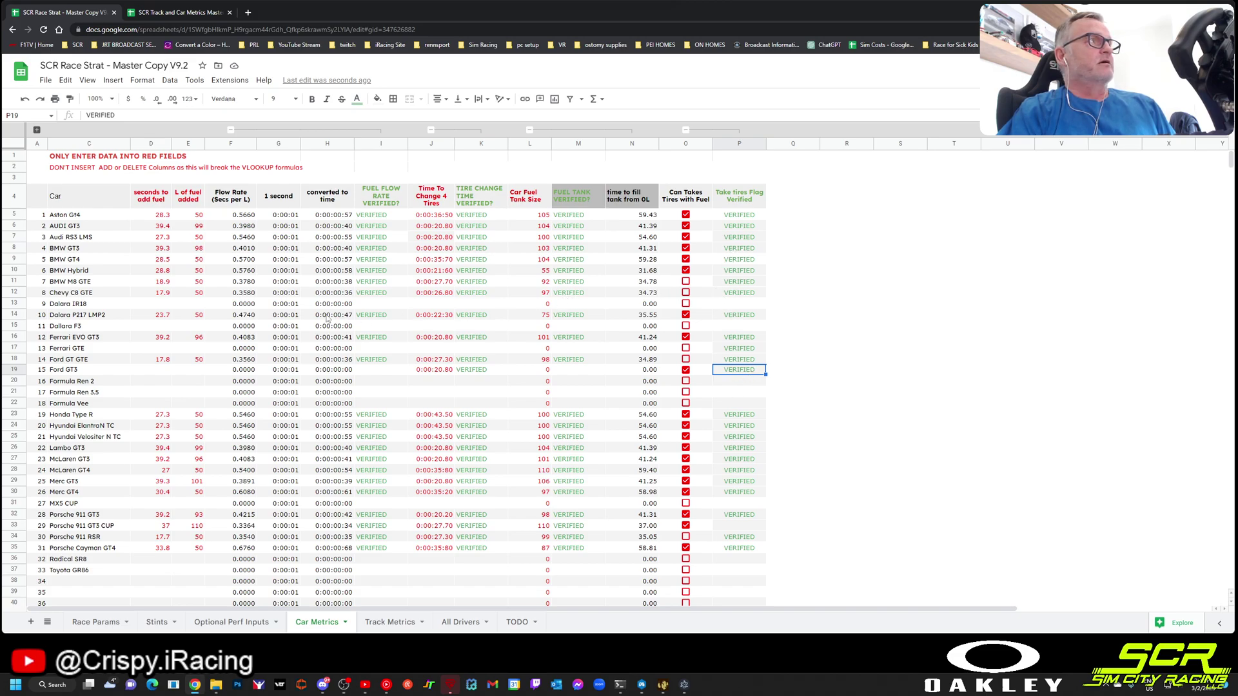
pyautogui.click(739, 282)
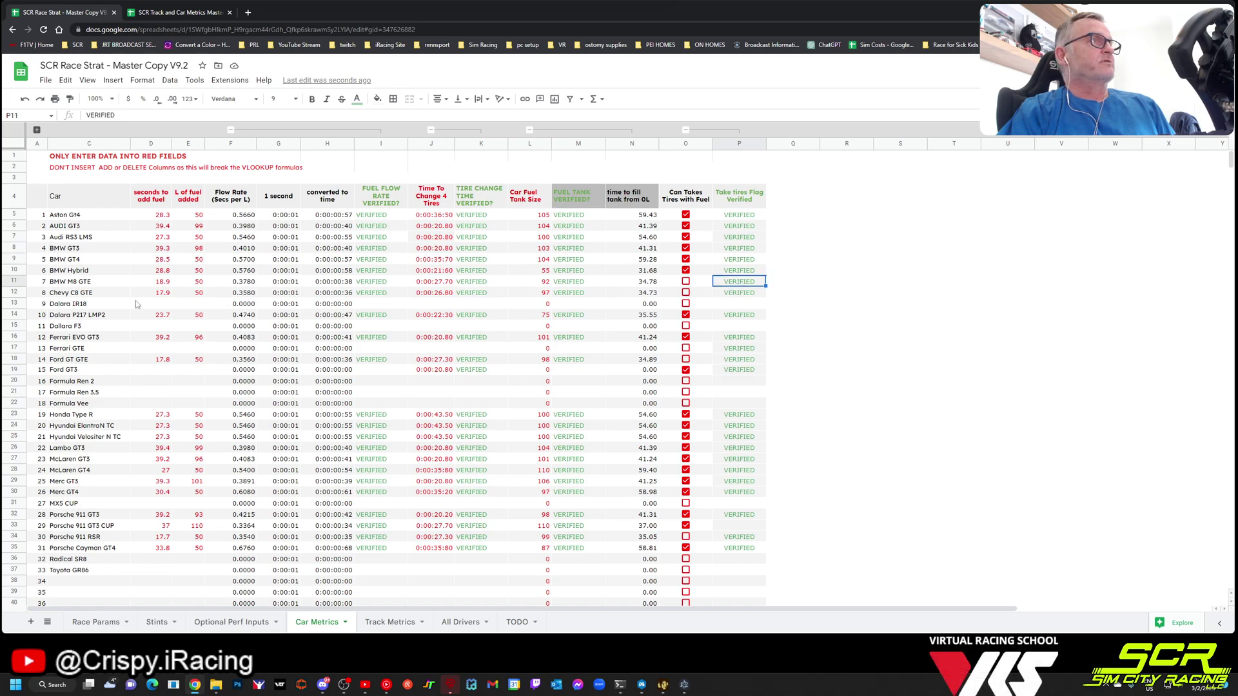
pyautogui.click(17, 282)
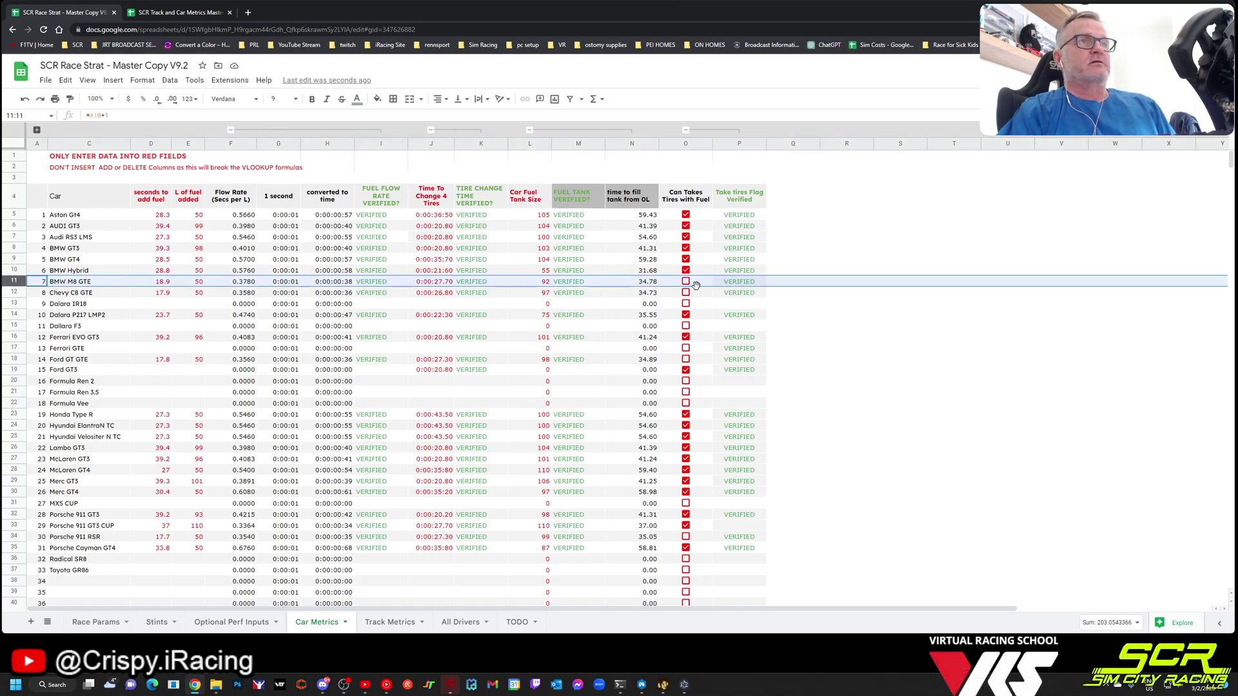
pyautogui.click(720, 307)
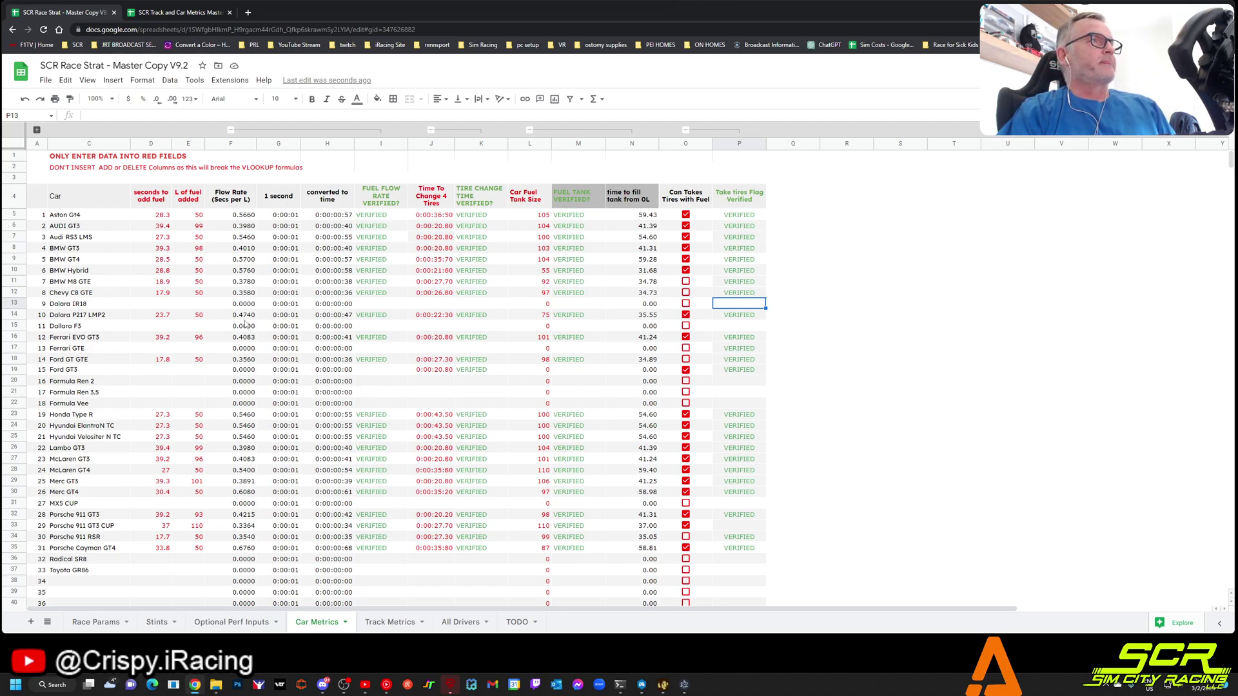
# Collapse the Car Metrics column groups G–I, K and M–N and go to the Stints sheet.
pyautogui.click(230, 130)
pyautogui.click(280, 129)
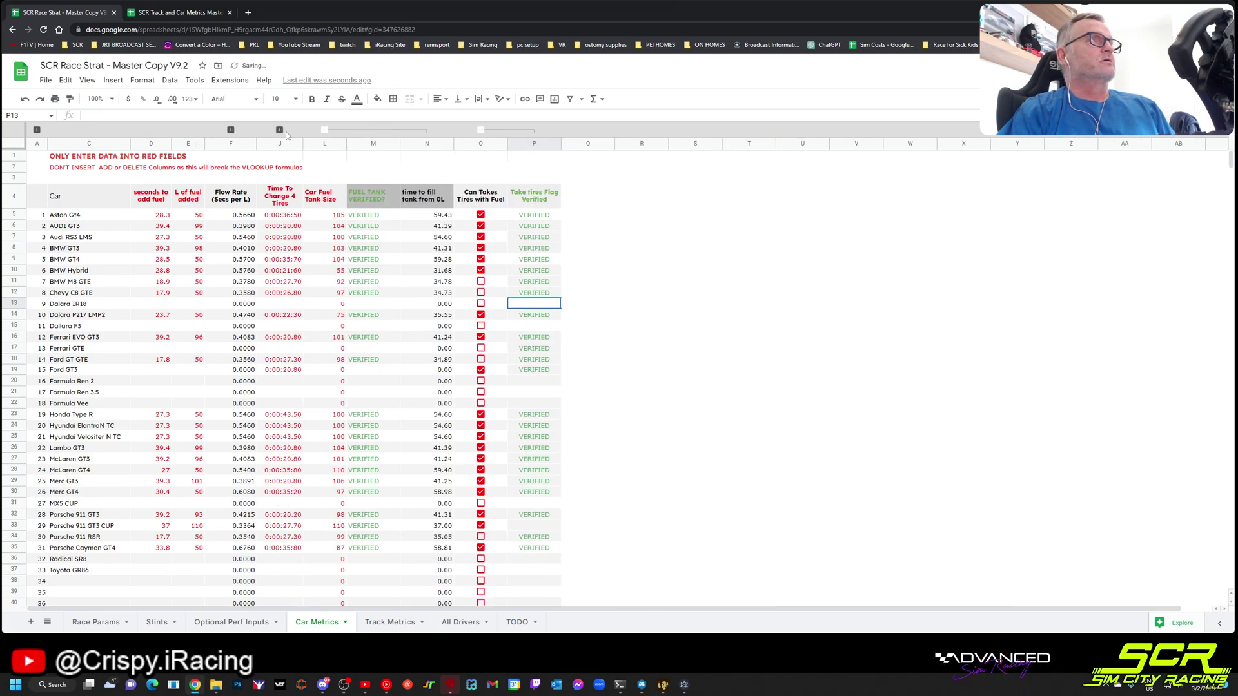
pyautogui.click(324, 130)
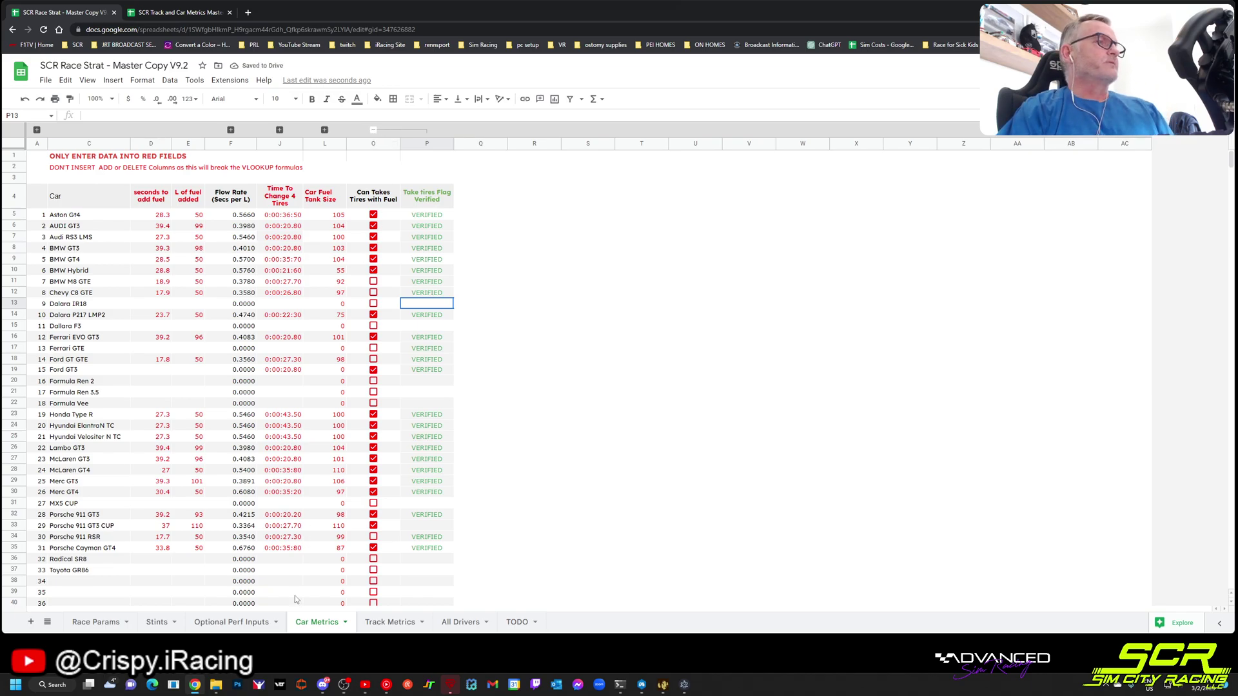
pyautogui.click(156, 623)
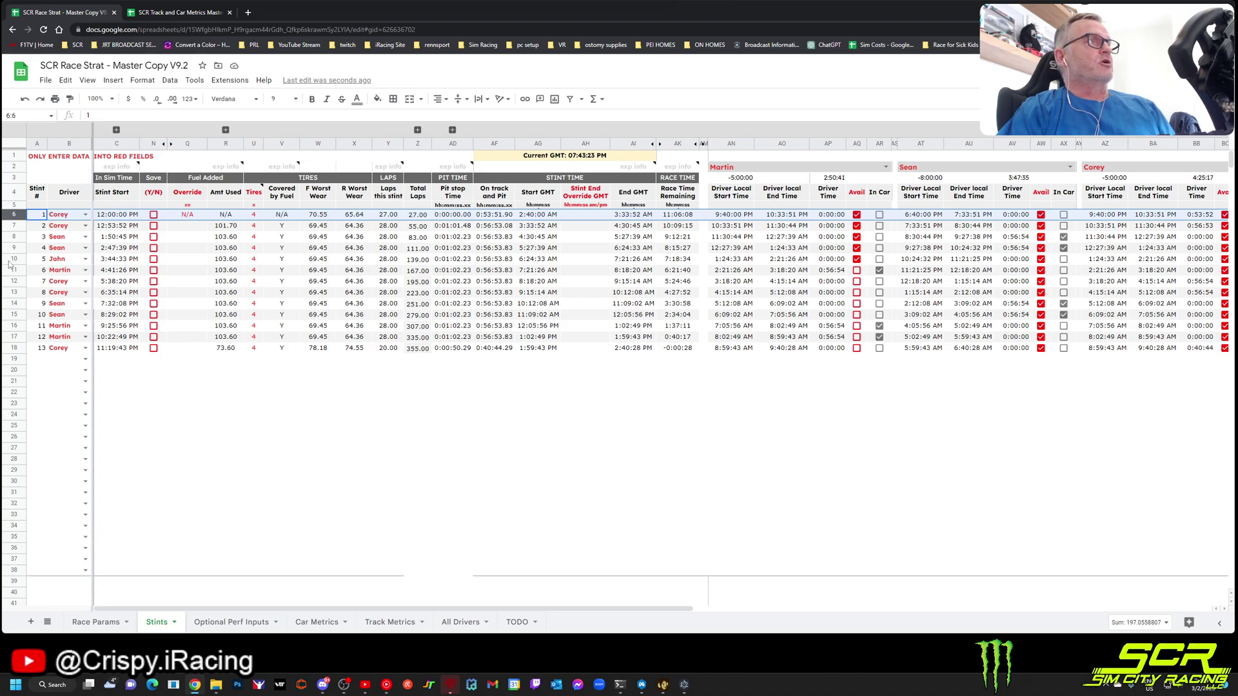
# Set the stint 5 driver to Martin.
pyautogui.click(42, 260)
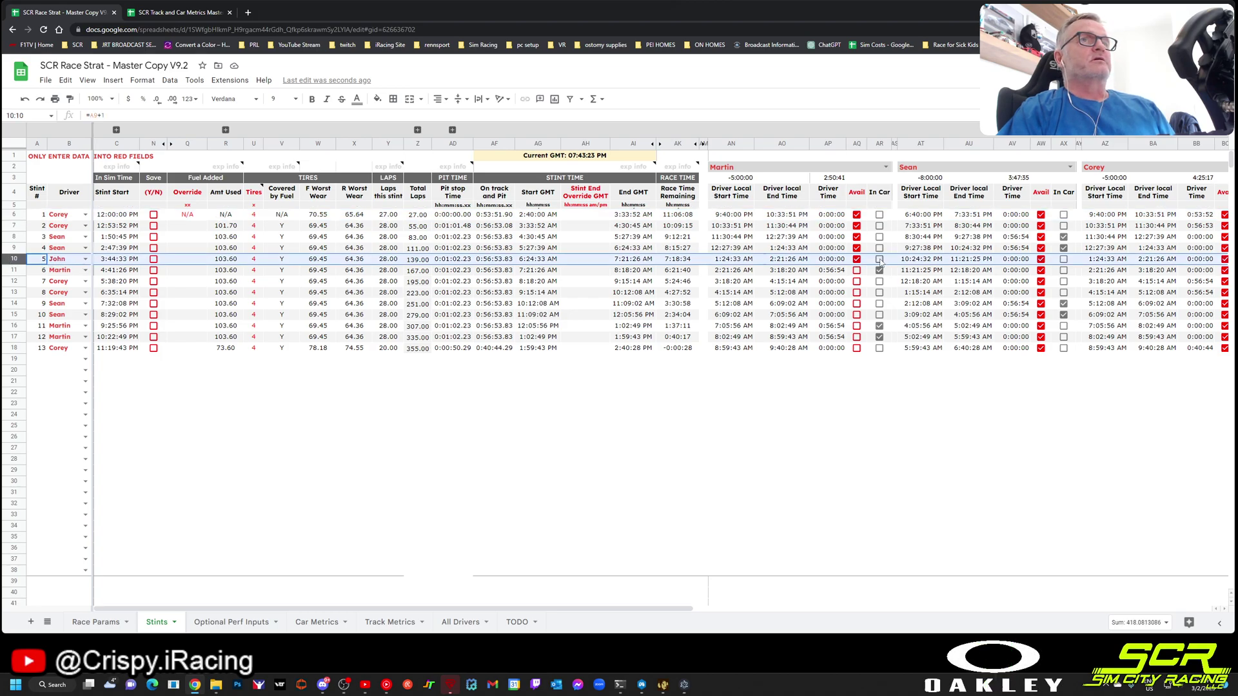
pyautogui.click(85, 258)
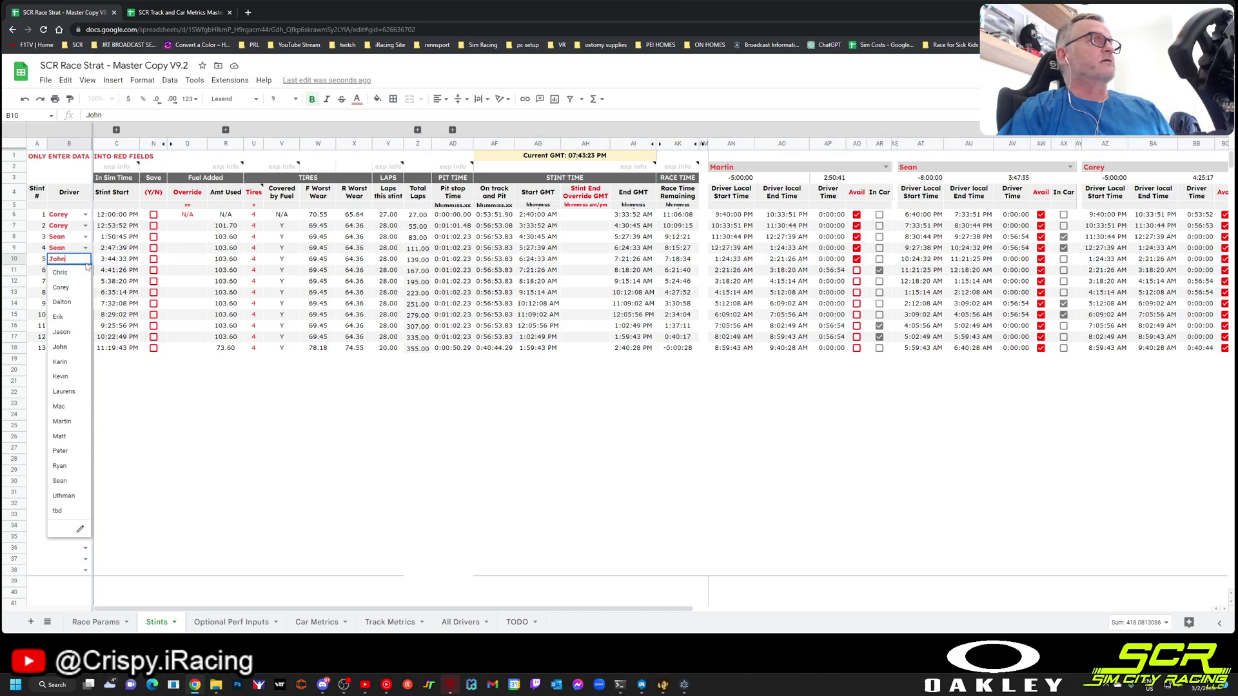
pyautogui.click(62, 421)
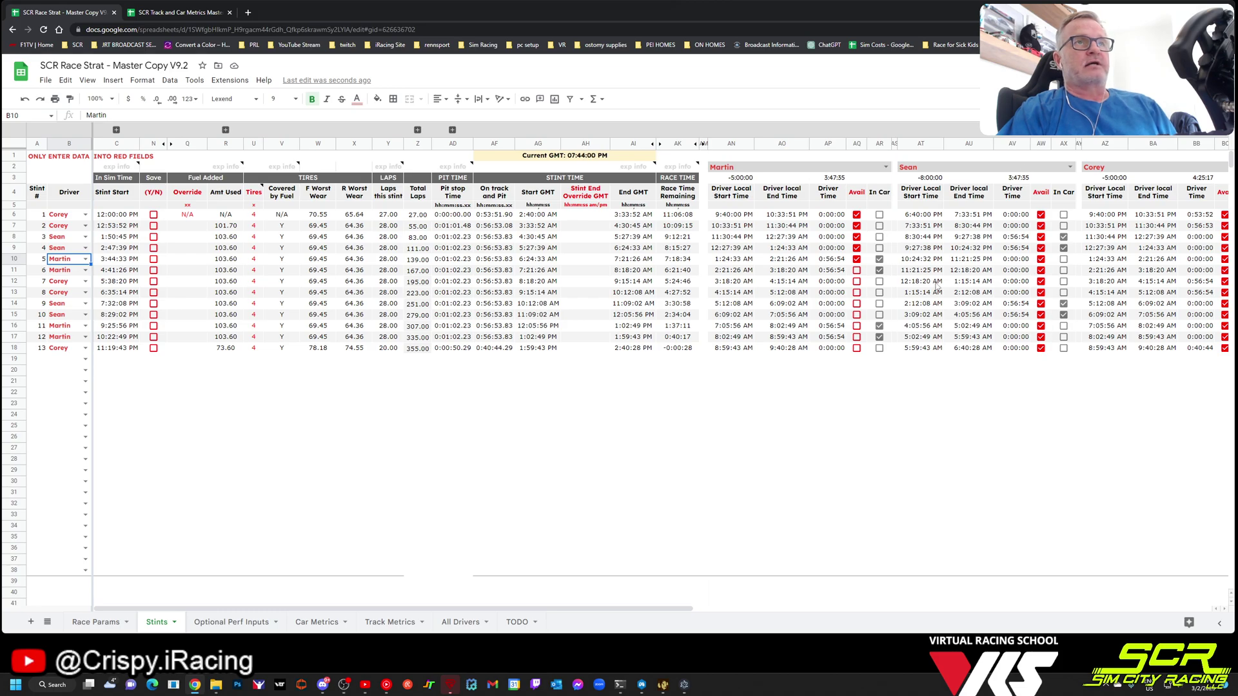
# Check Martin's local start times and time-zone offset lookup against All Drivers and Race Params.
pyautogui.moveTo(732, 214); pyautogui.dragTo(731, 348)
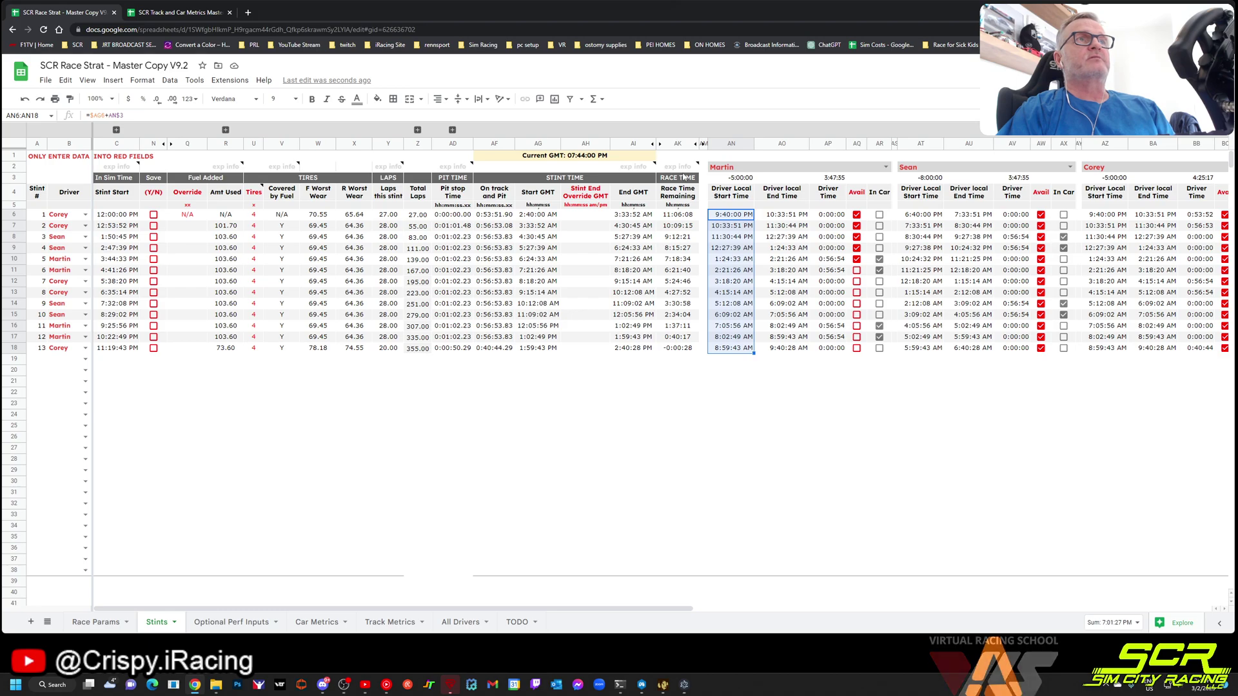
pyautogui.click(734, 180)
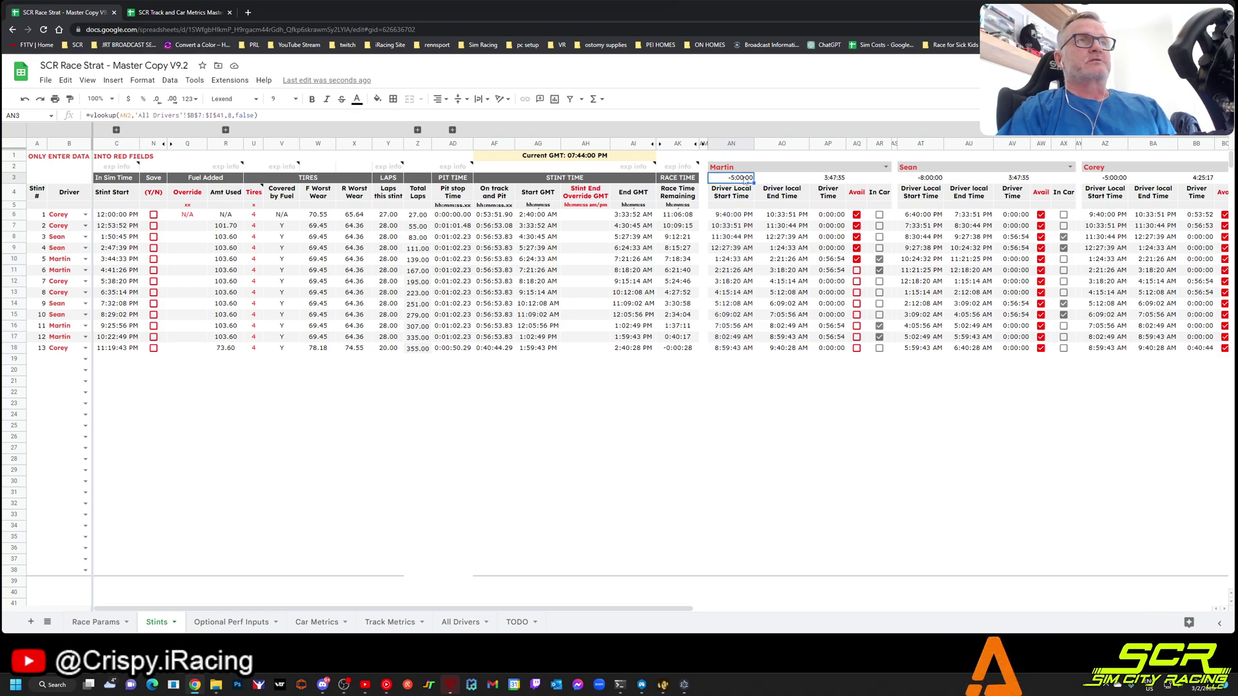
pyautogui.click(462, 623)
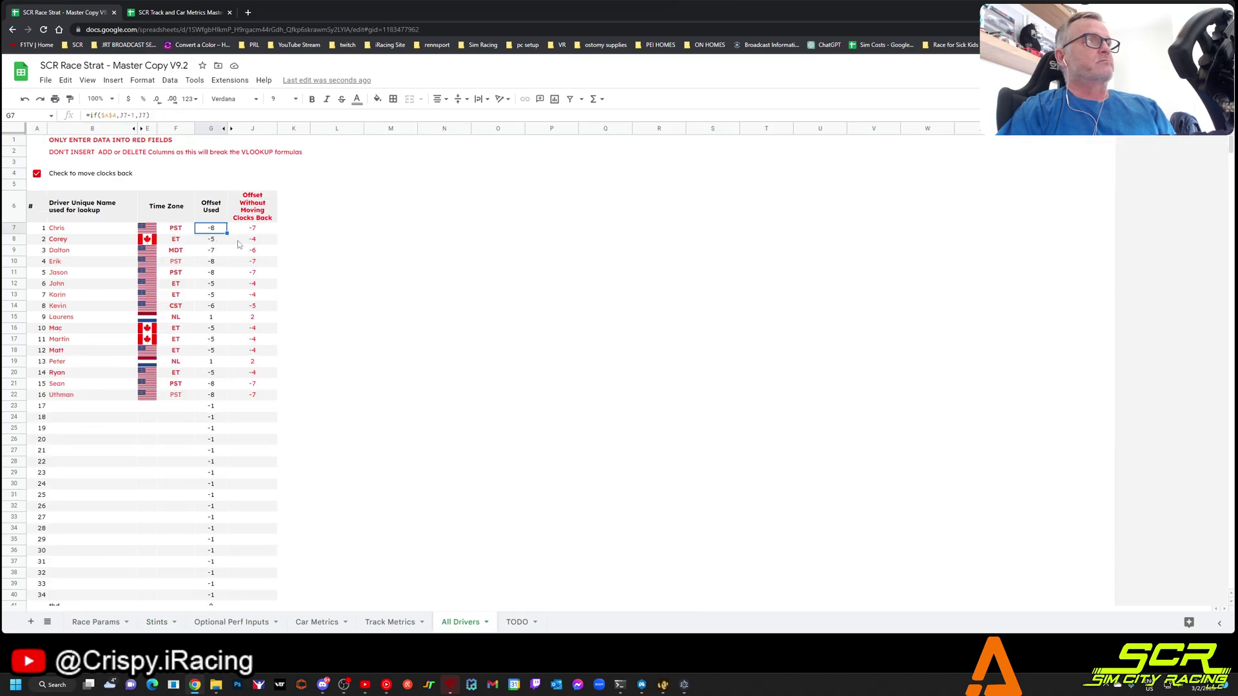
pyautogui.click(83, 626)
pyautogui.click(157, 623)
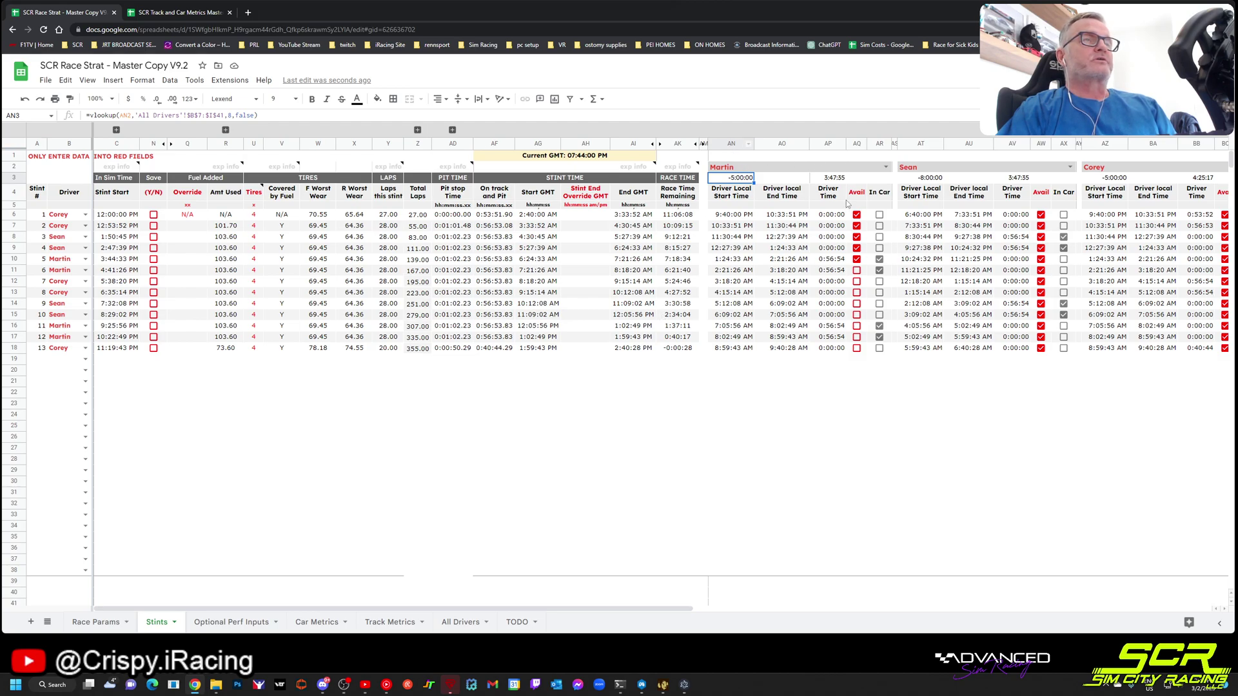
# Verify Martin's 3:47:35 total driving time and toggle his In Car flag for stint 11.
pyautogui.click(834, 178)
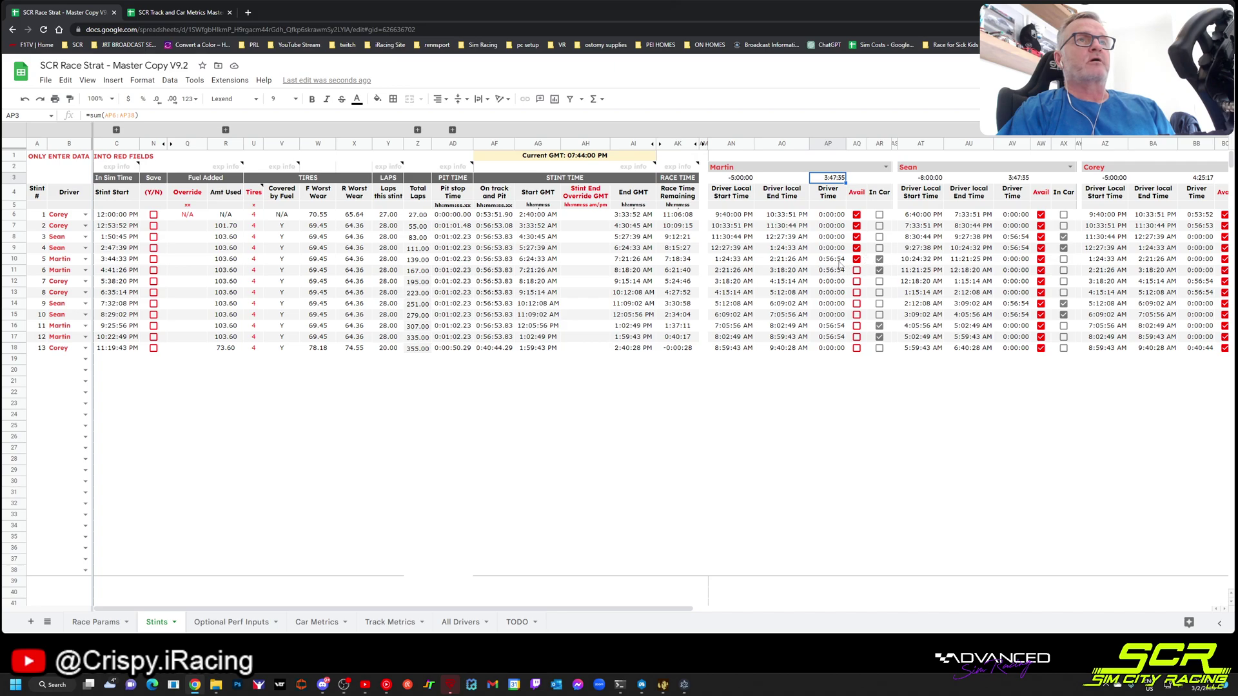
pyautogui.moveTo(839, 259); pyautogui.dragTo(837, 271)
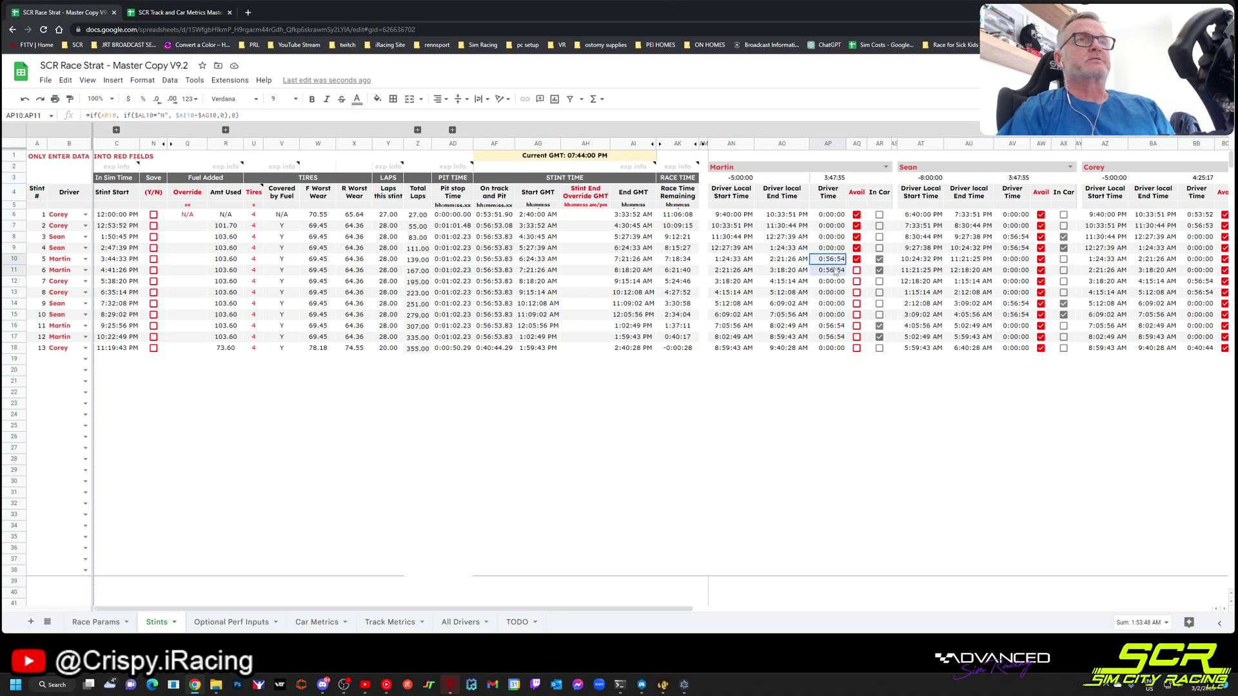
pyautogui.click(830, 179)
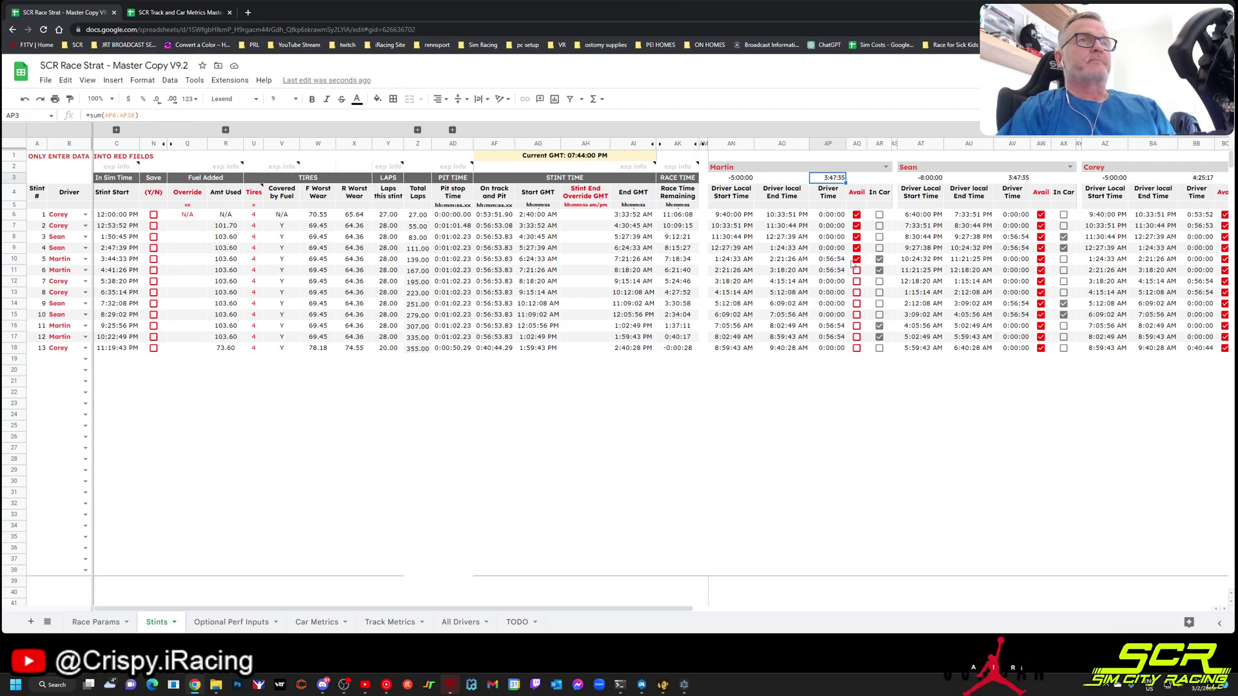
pyautogui.click(880, 325)
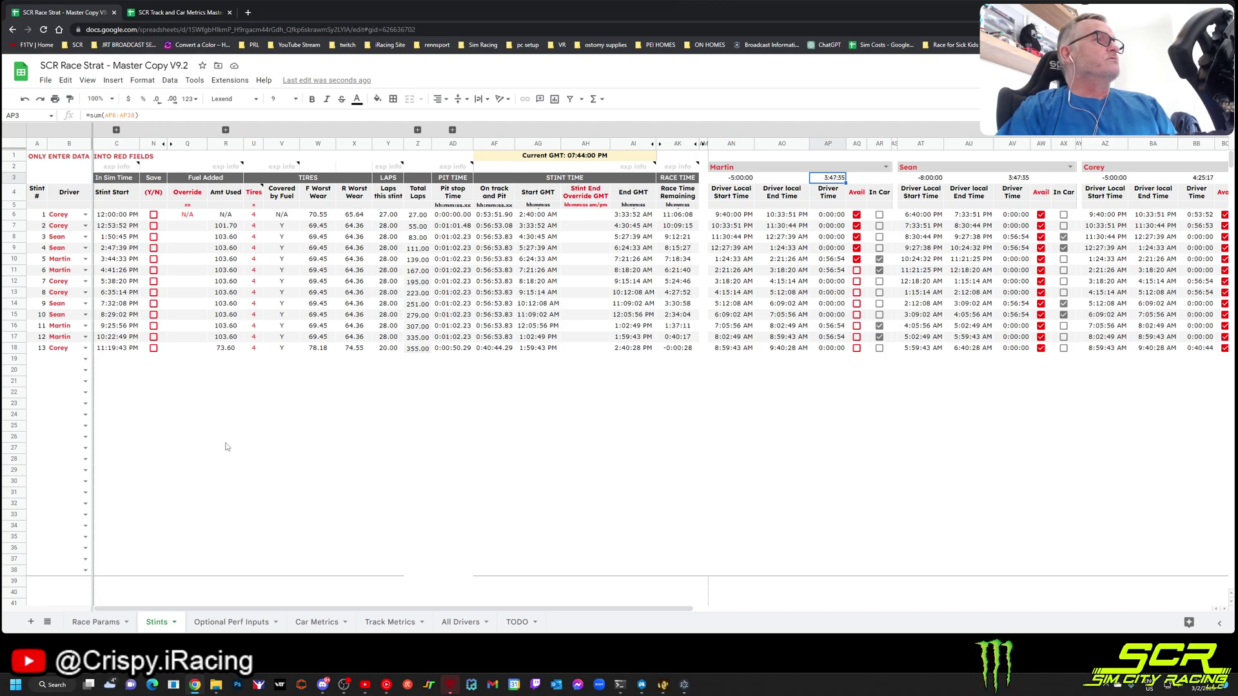
pyautogui.click(117, 131)
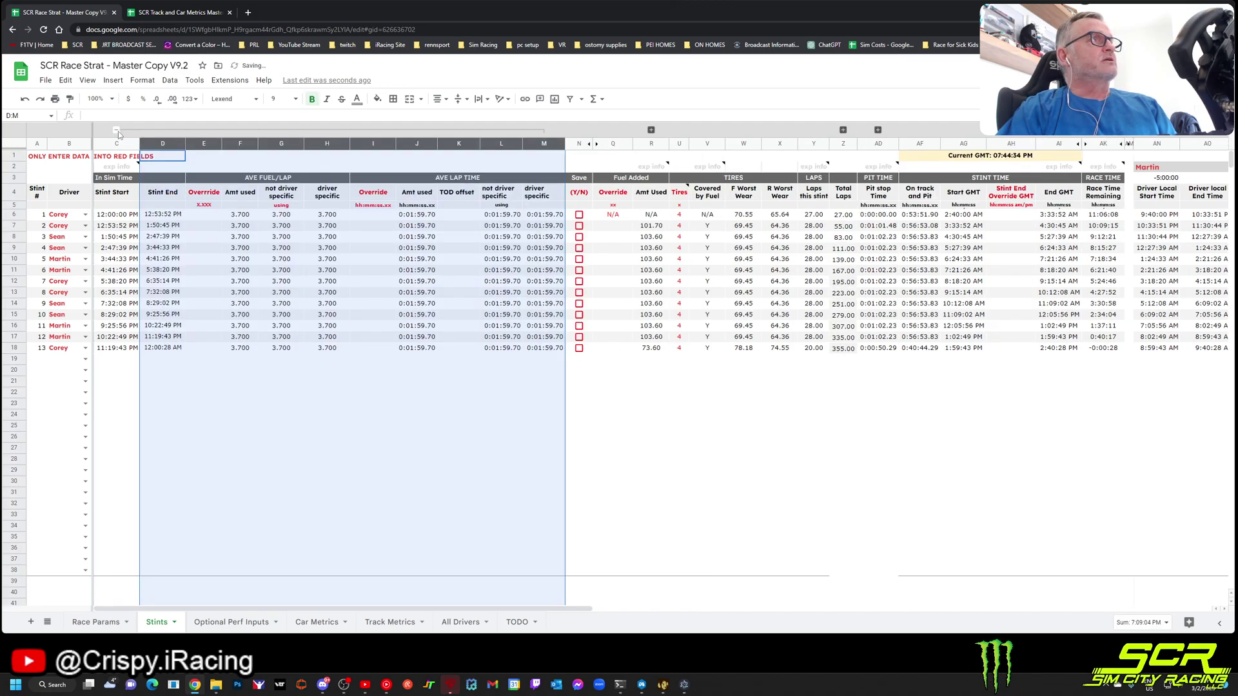
pyautogui.click(117, 131)
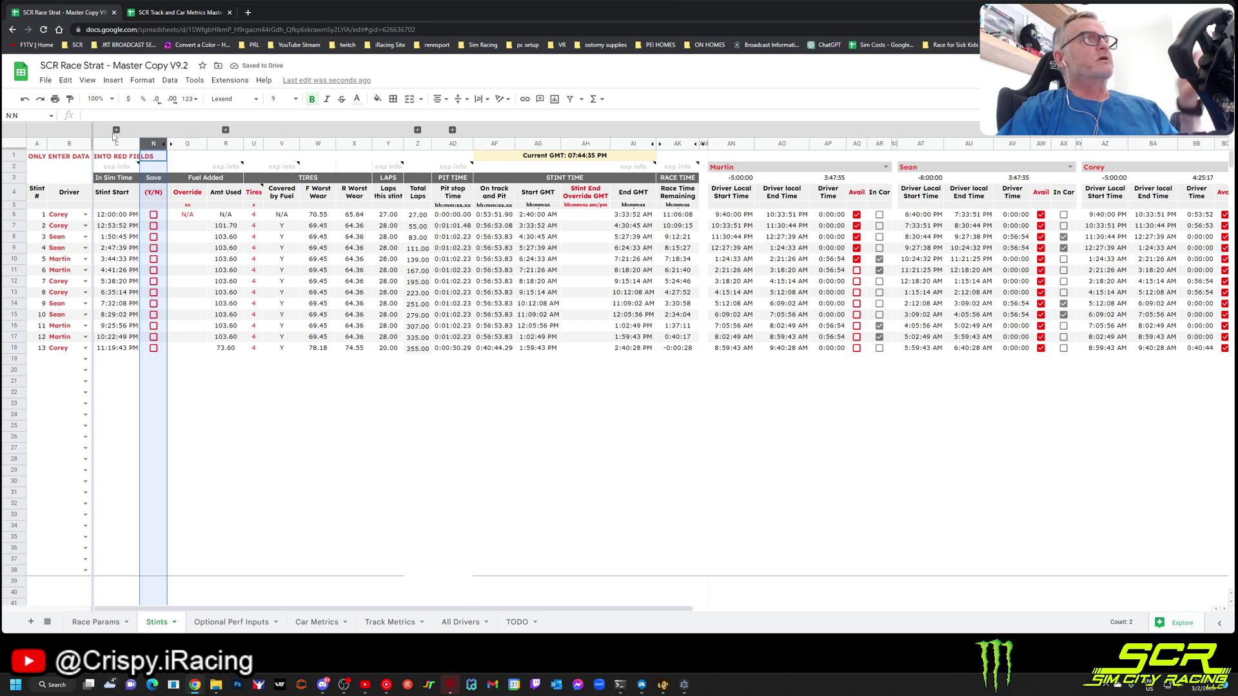
pyautogui.click(187, 293)
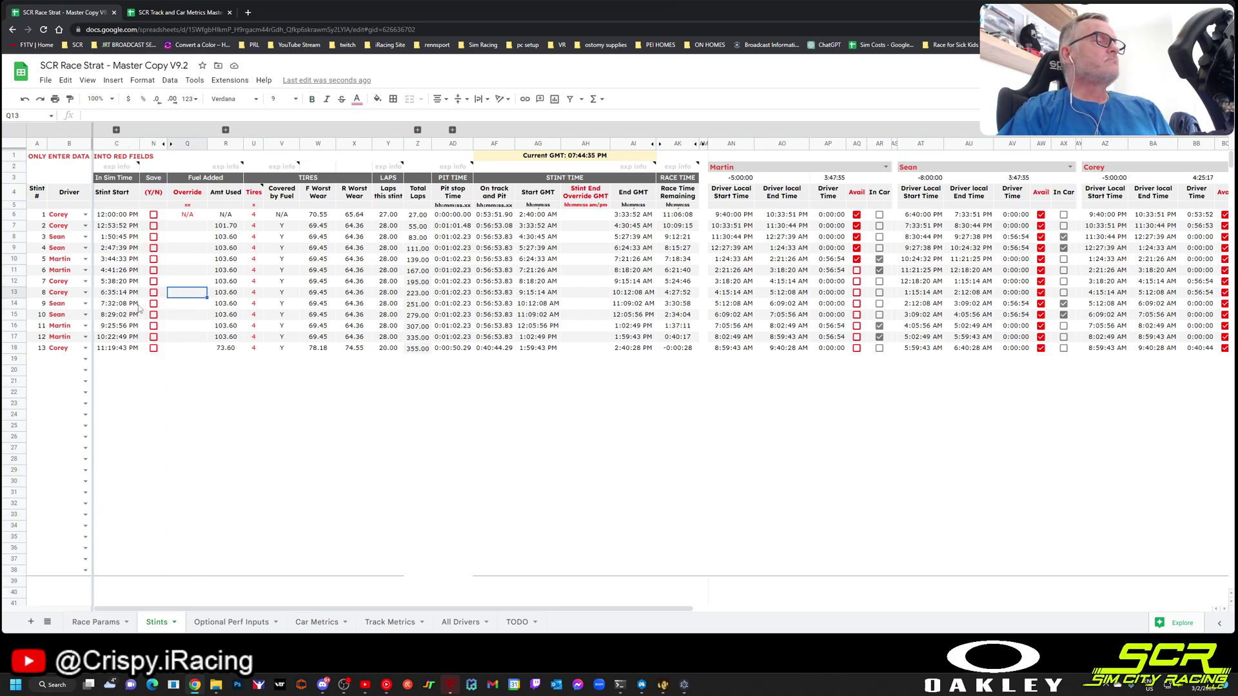
pyautogui.moveTo(116, 215); pyautogui.dragTo(124, 353)
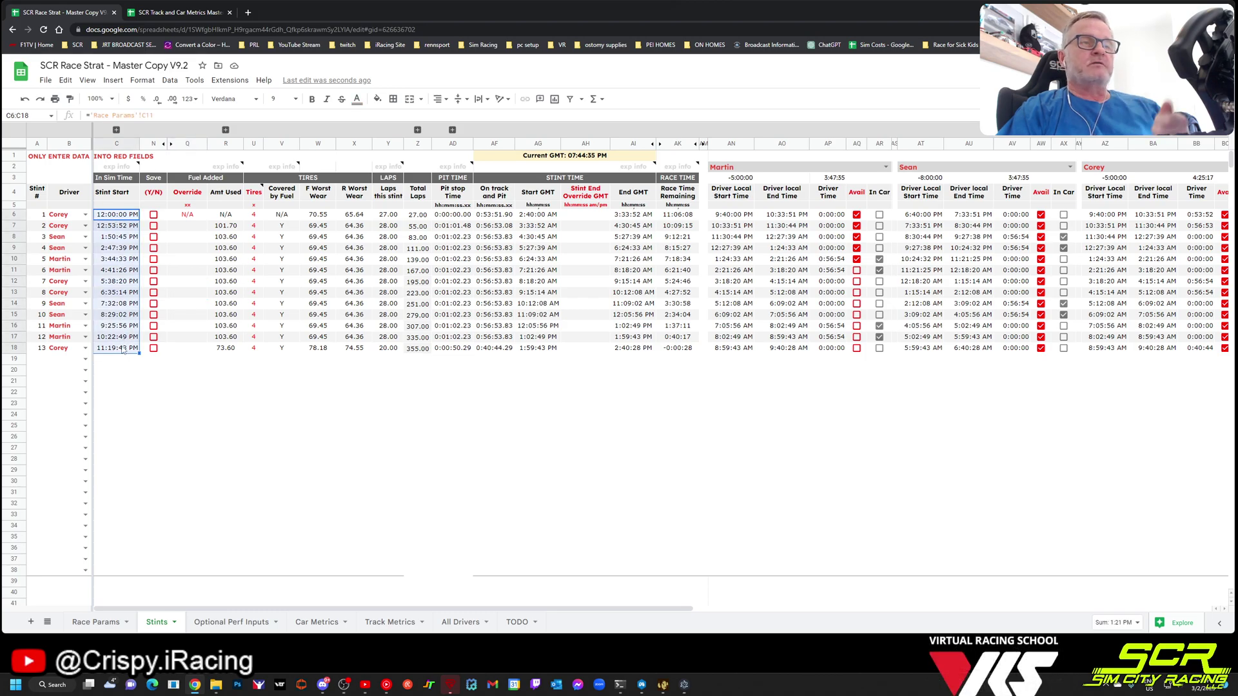
pyautogui.click(120, 250)
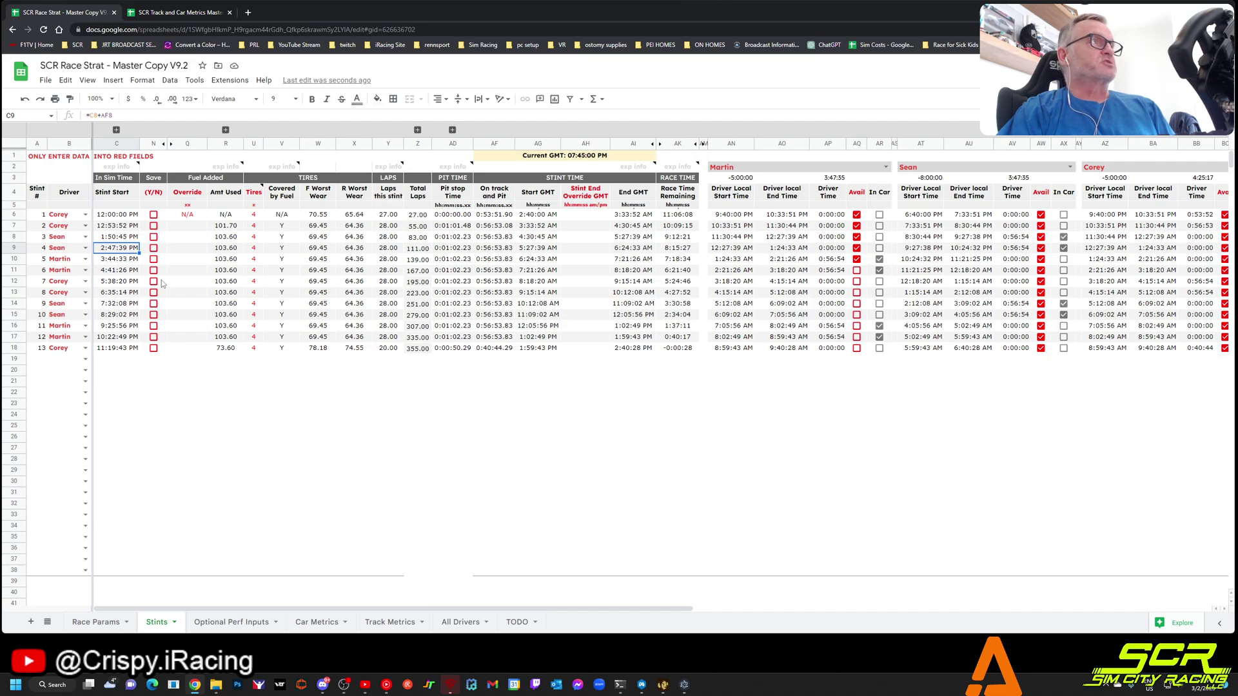
pyautogui.click(155, 180)
# Rename the N3 header to 'Save Fuel', widen column N, and tick fuel saving for stint 3.
pyautogui.click(126, 114)
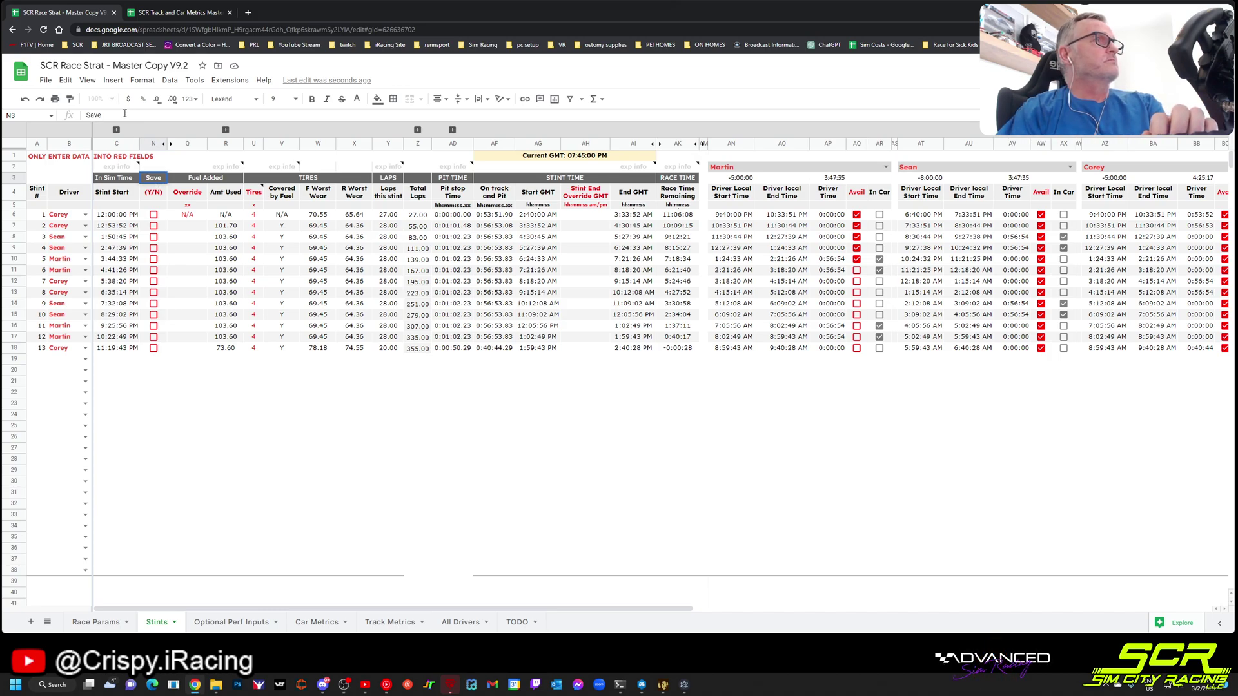
pyautogui.write('Fue')
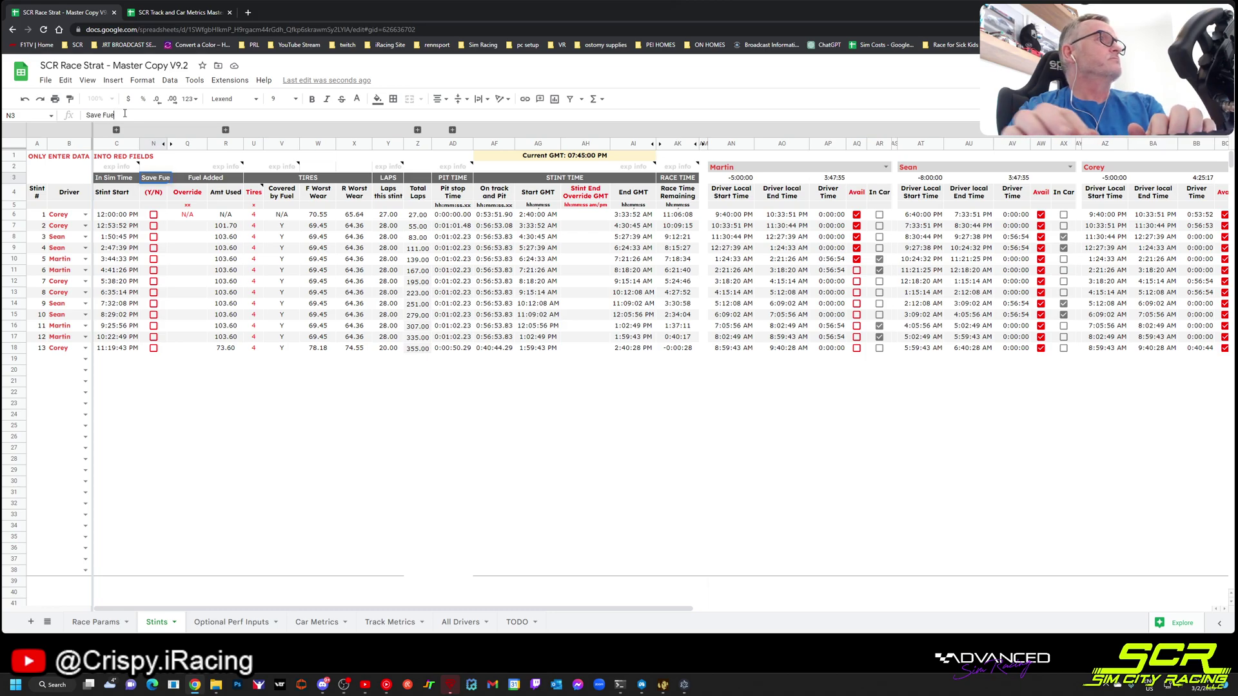
pyautogui.press('Return')
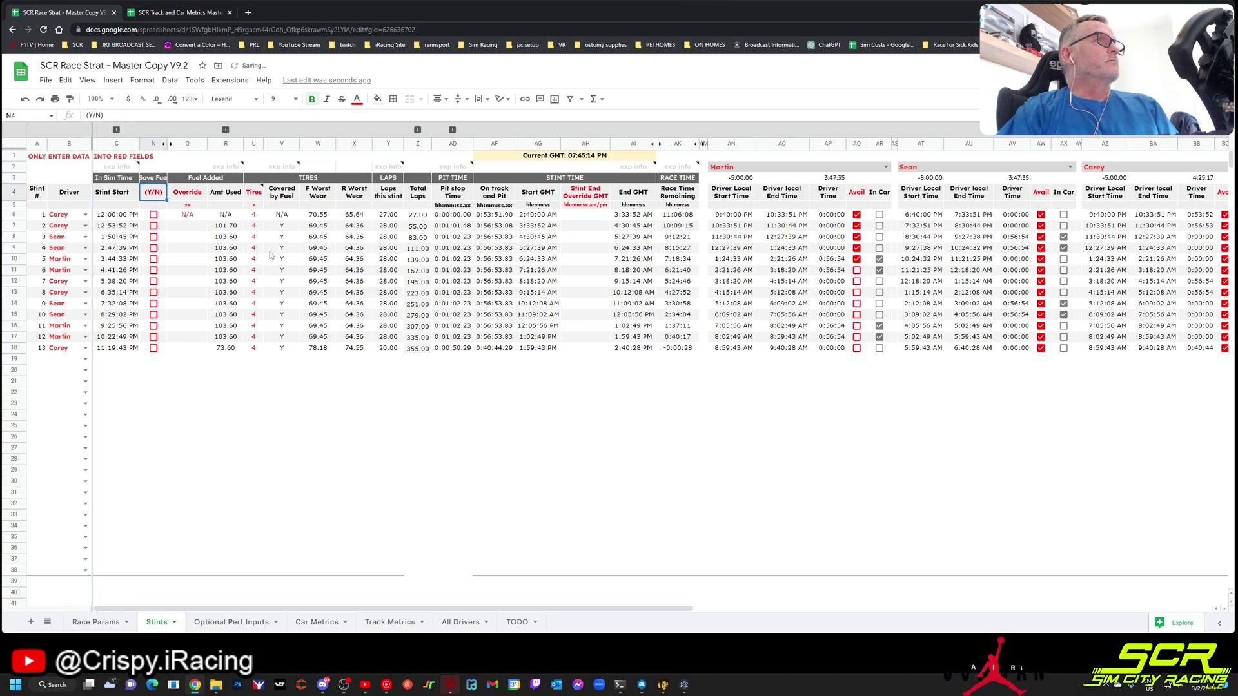
pyautogui.moveTo(167, 142); pyautogui.dragTo(170, 141)
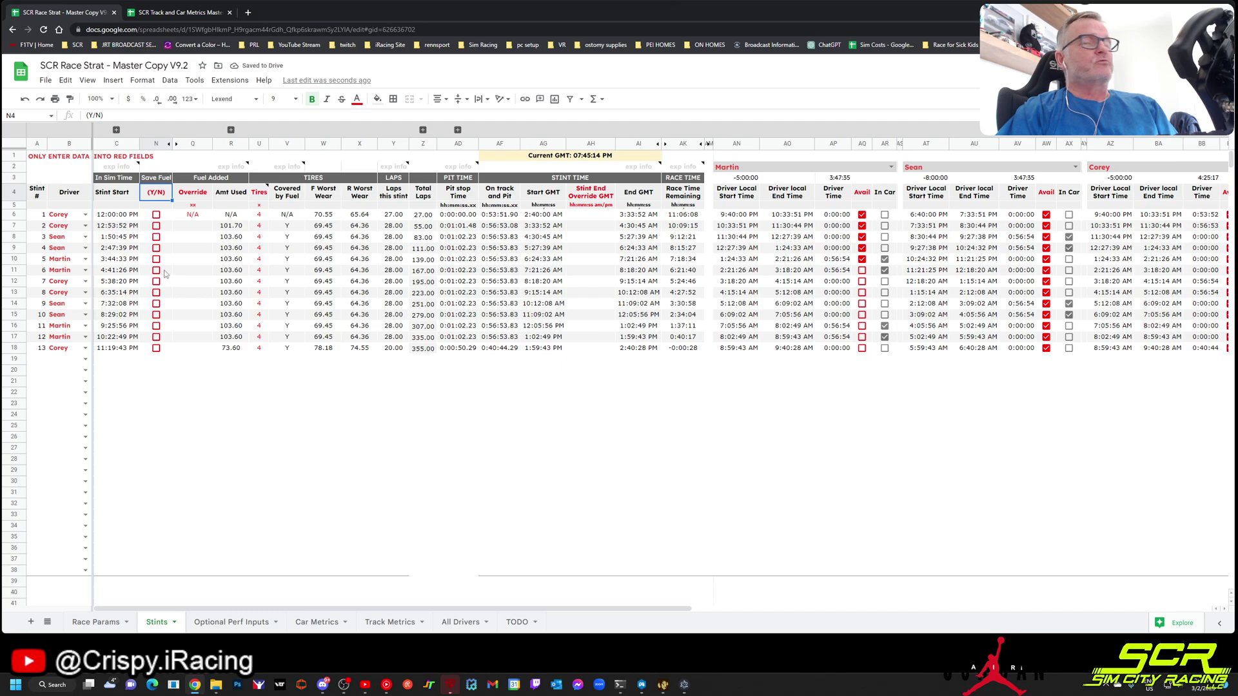
pyautogui.click(156, 237)
pyautogui.click(96, 621)
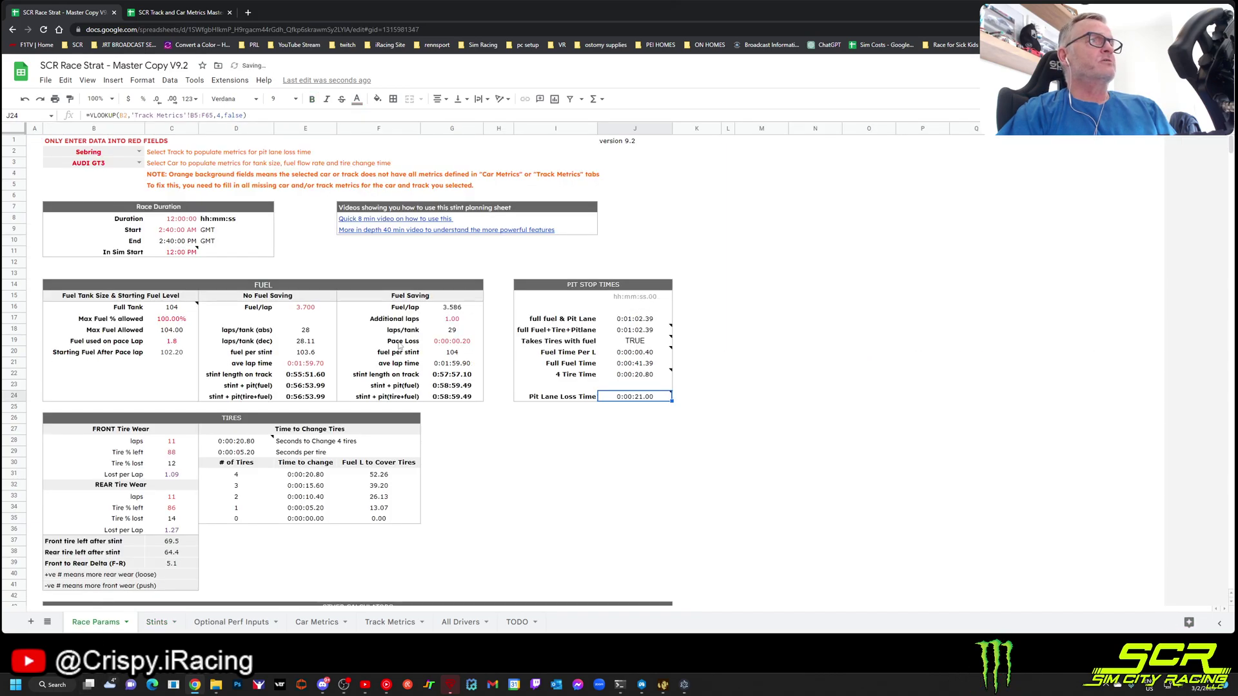
# Check stint 3's laps formula and laps per tank, then untick Save Fuel so stint 3 reads 28 laps.
pyautogui.click(161, 623)
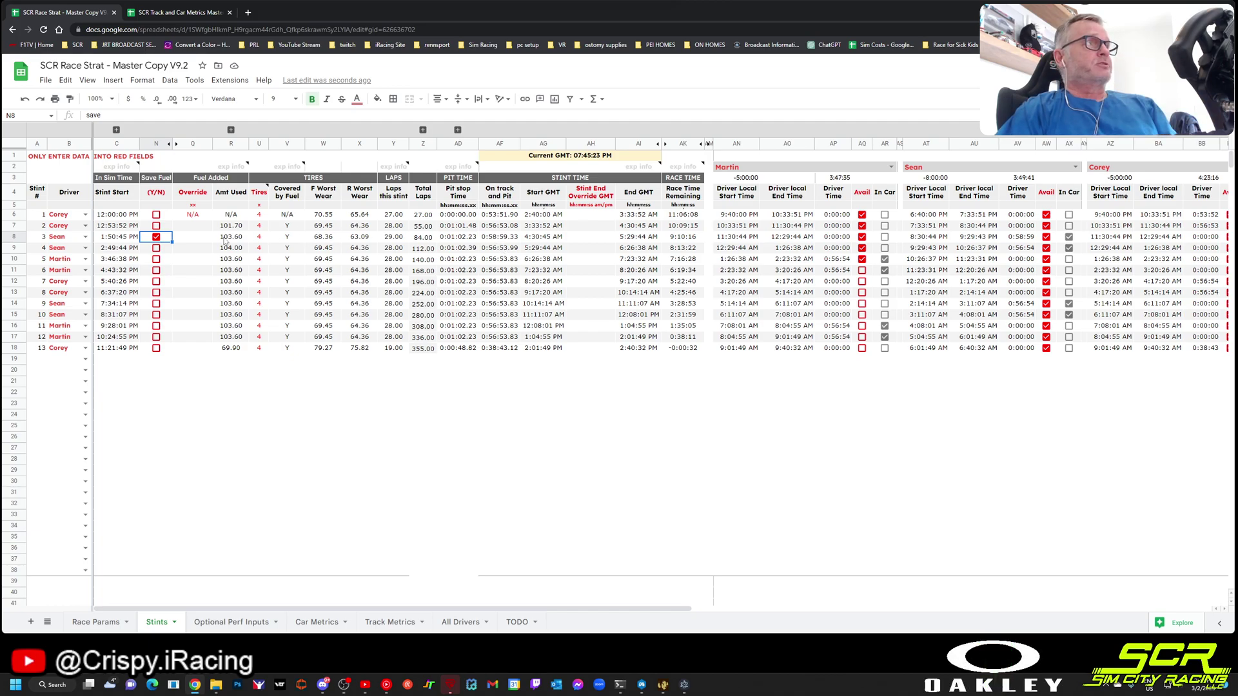
pyautogui.click(394, 237)
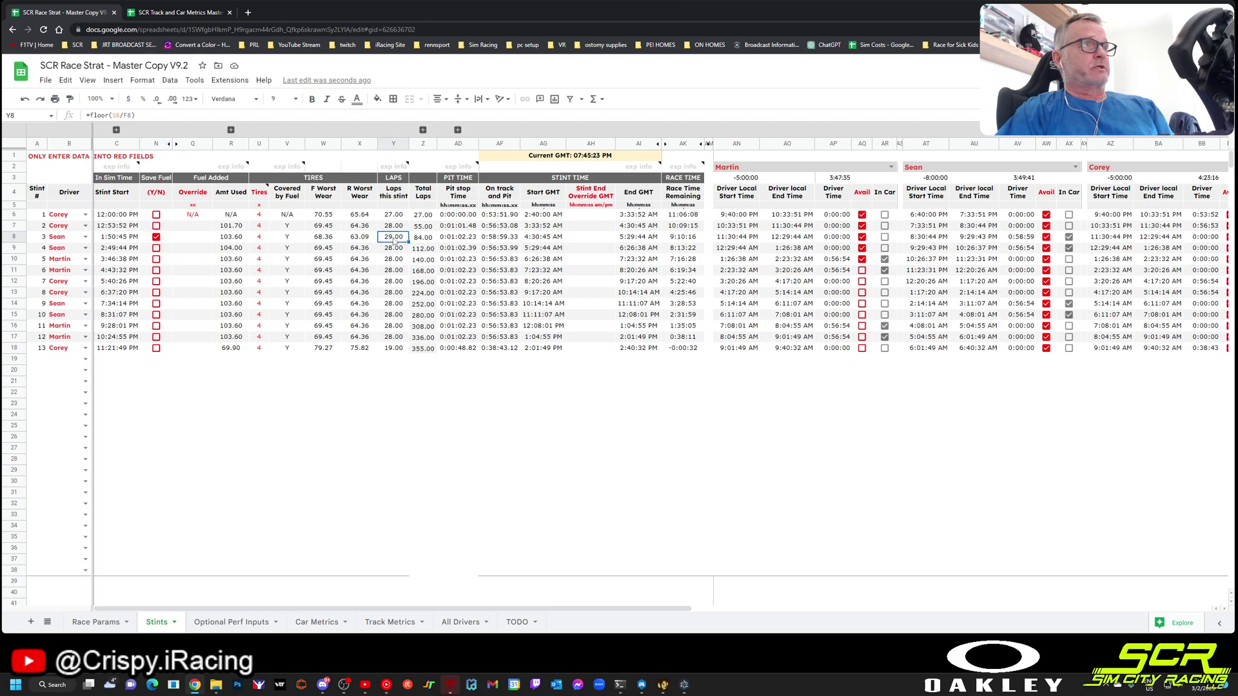
pyautogui.click(122, 623)
pyautogui.click(465, 336)
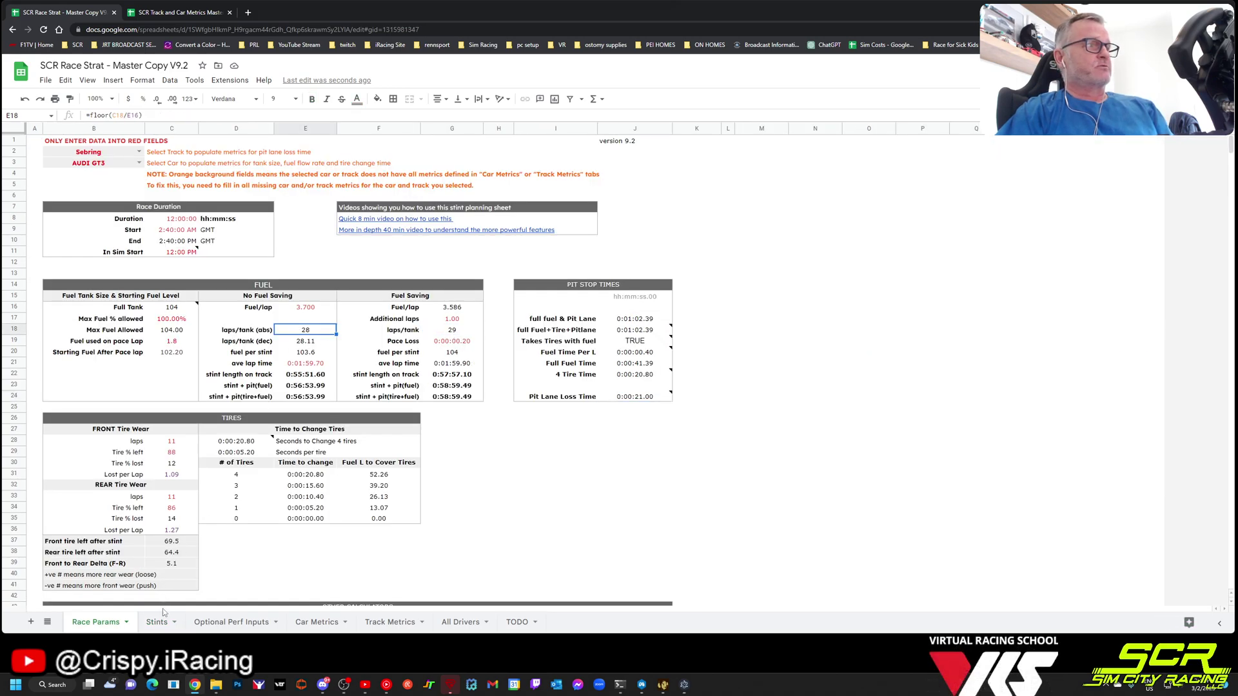
pyautogui.click(157, 622)
pyautogui.click(156, 237)
pyautogui.click(394, 240)
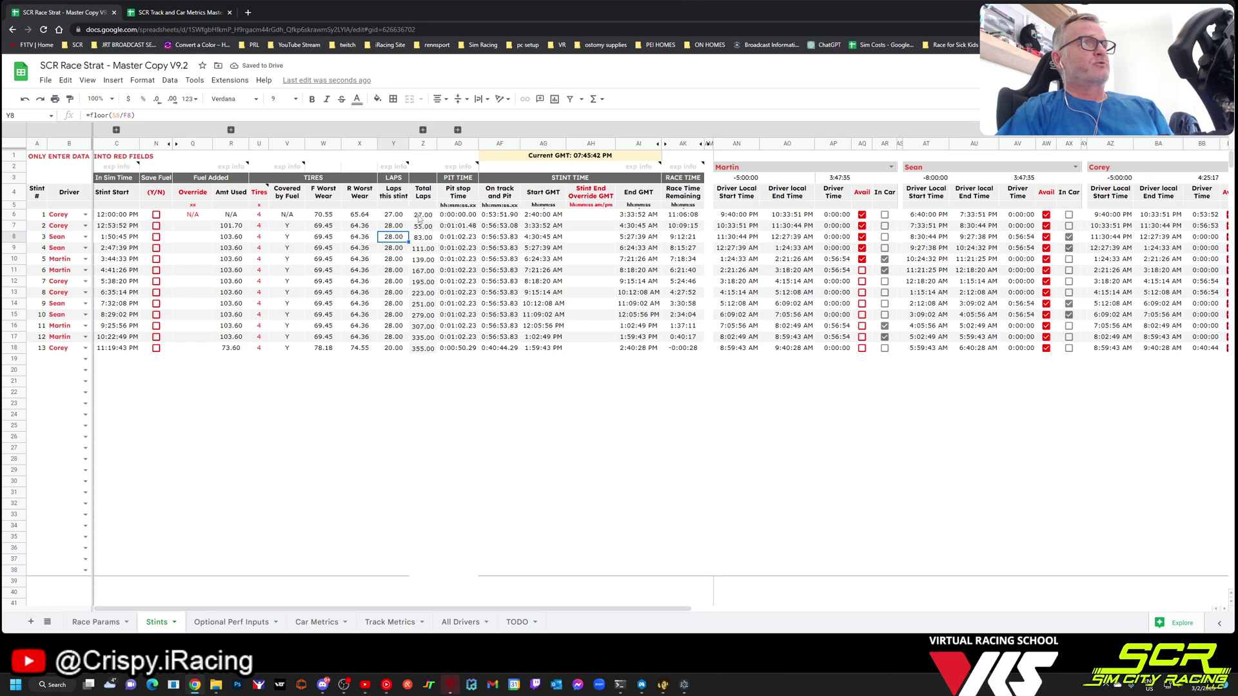
# Turn on fuel saving for stint 1 and check the fuel used on pace lap in Race Params.
pyautogui.click(398, 217)
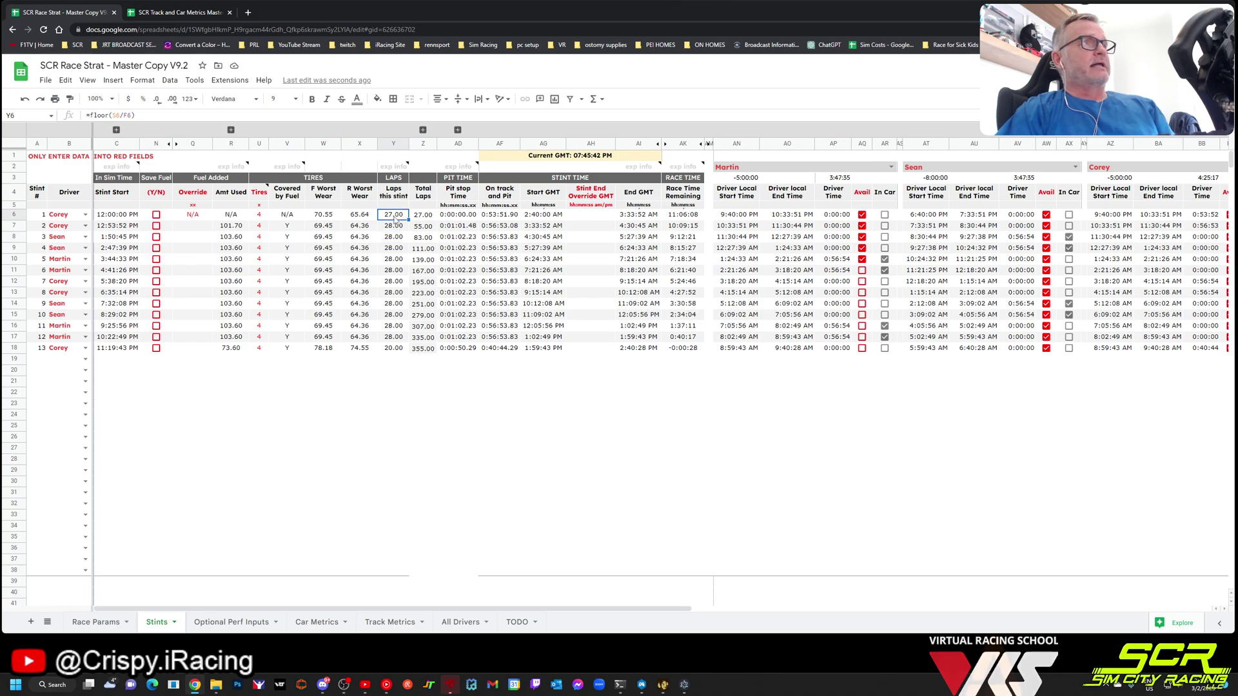
pyautogui.click(157, 214)
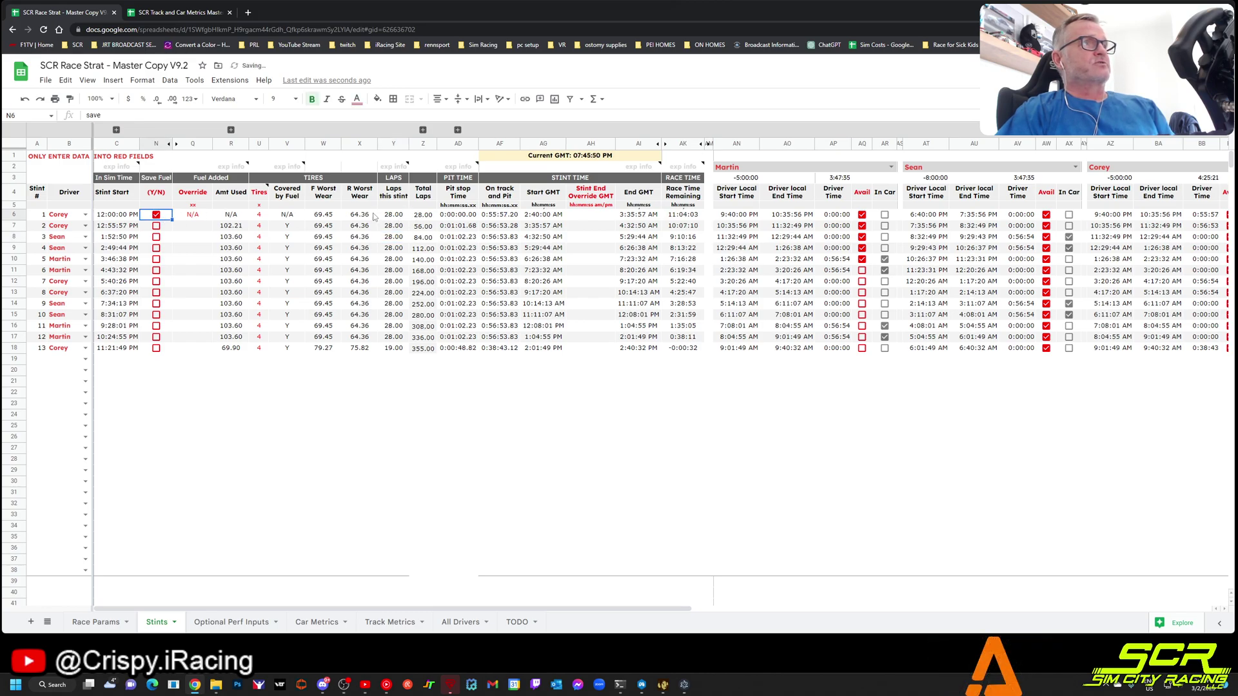
pyautogui.click(96, 622)
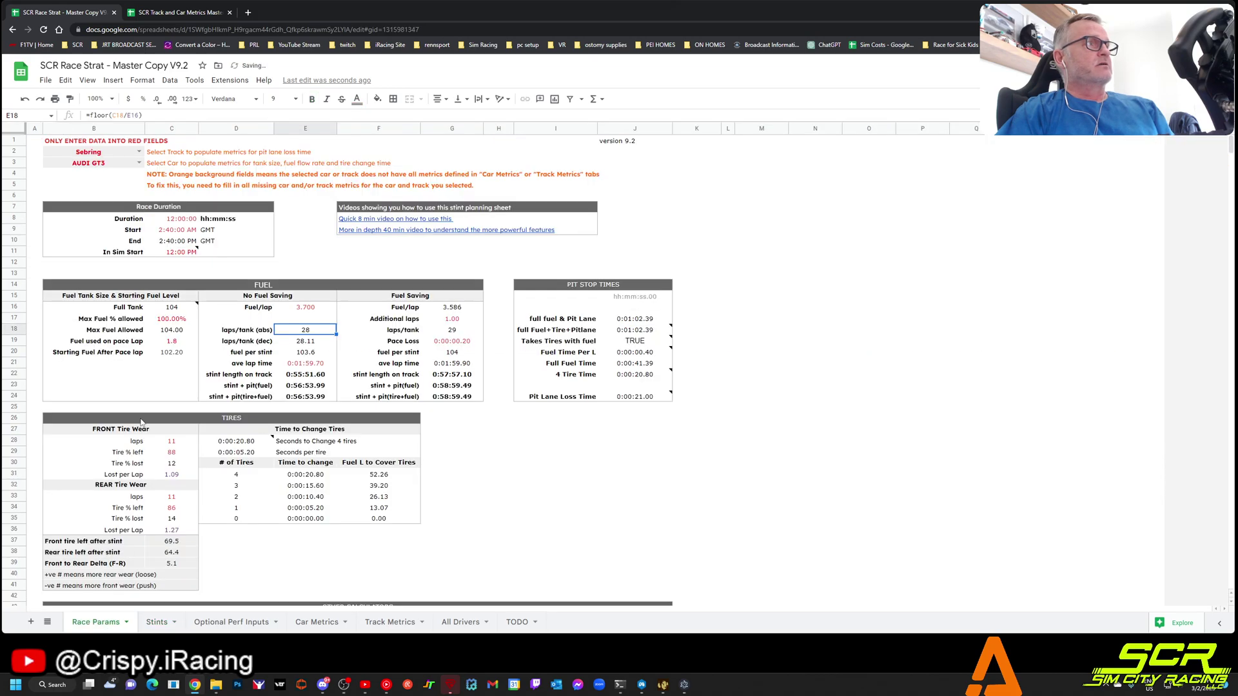
pyautogui.click(166, 342)
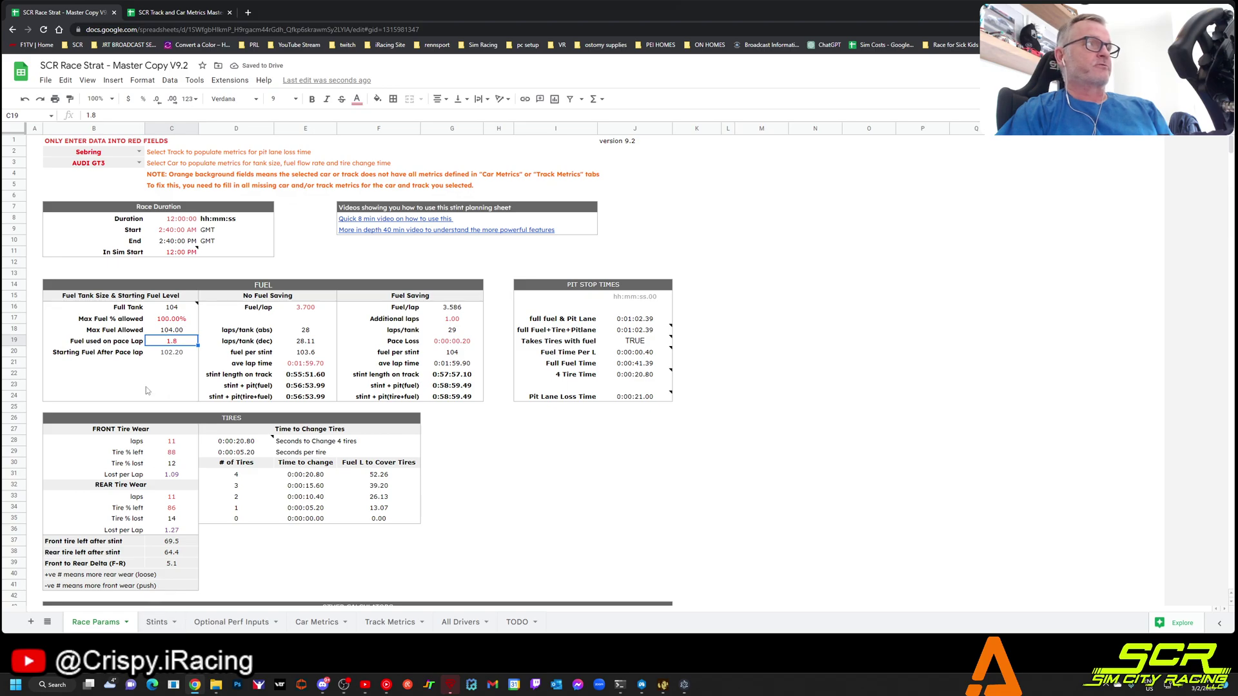
pyautogui.click(155, 623)
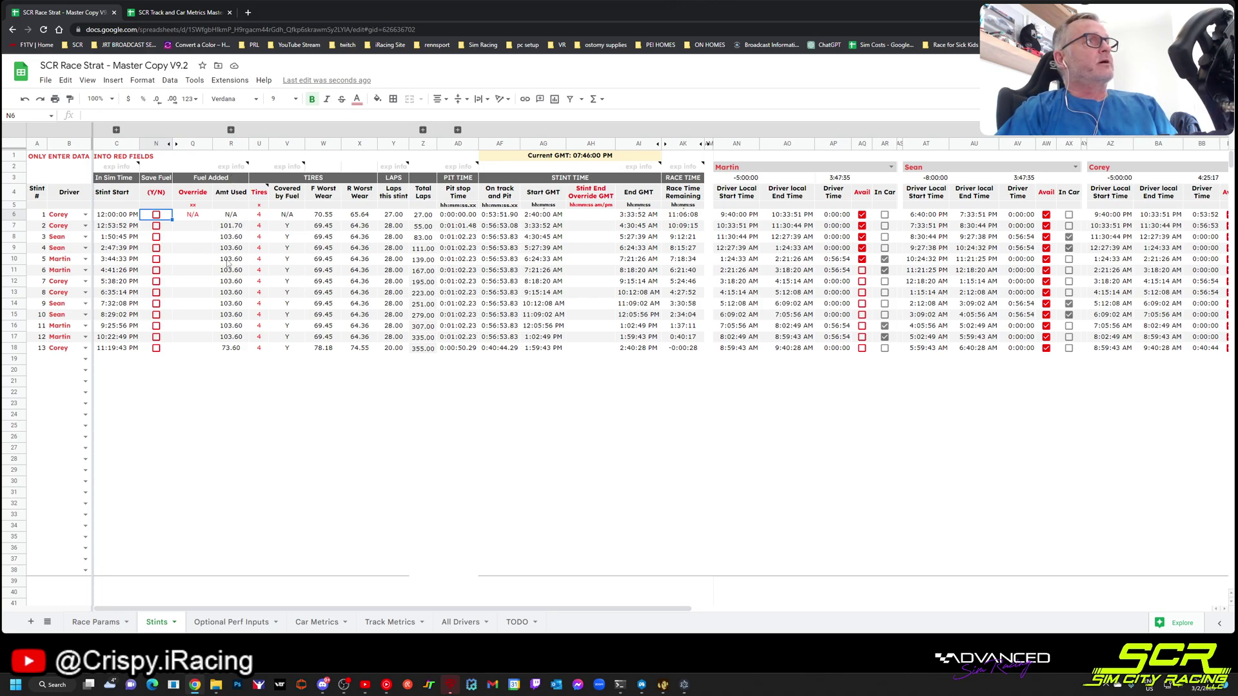
pyautogui.moveTo(232, 348); pyautogui.dragTo(221, 204)
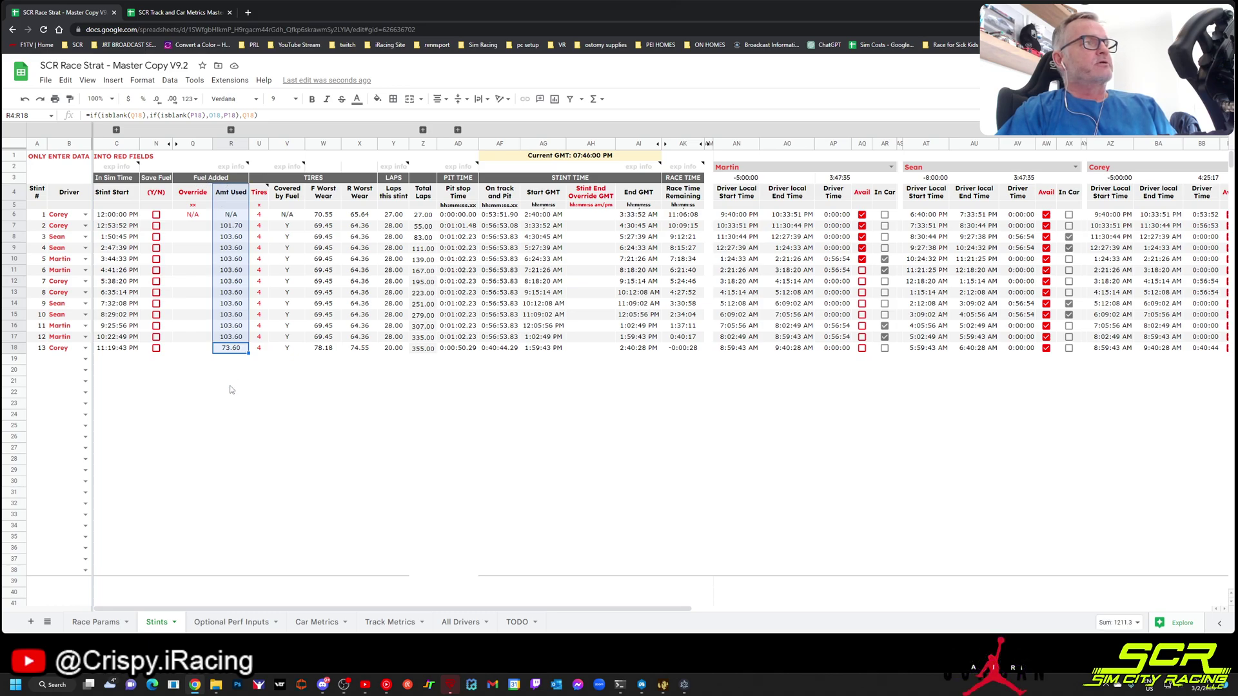
pyautogui.moveTo(231, 382); pyautogui.dragTo(231, 393)
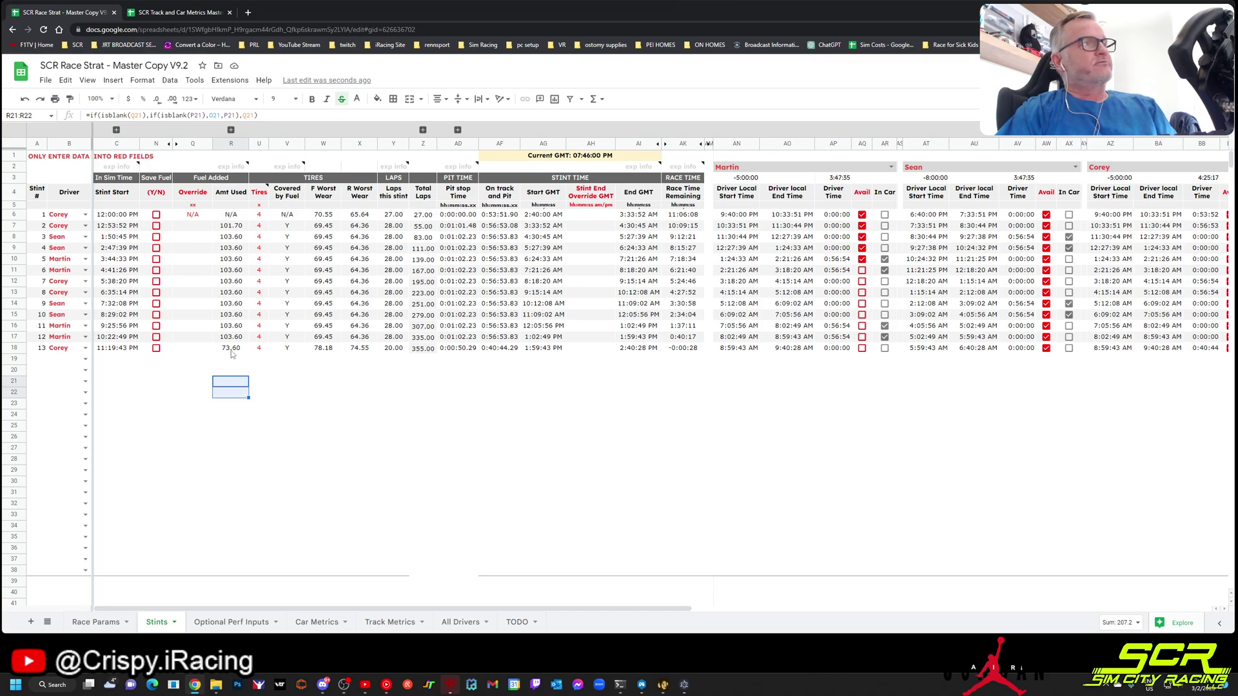
pyautogui.click(230, 352)
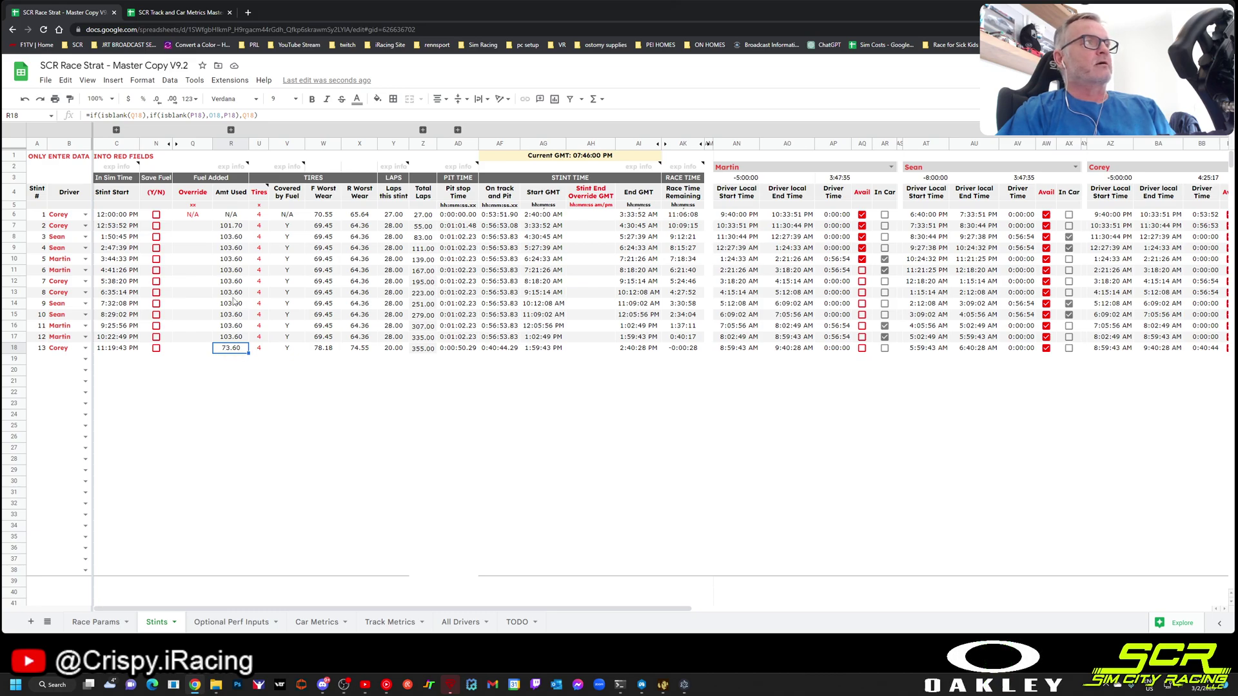
pyautogui.click(193, 295)
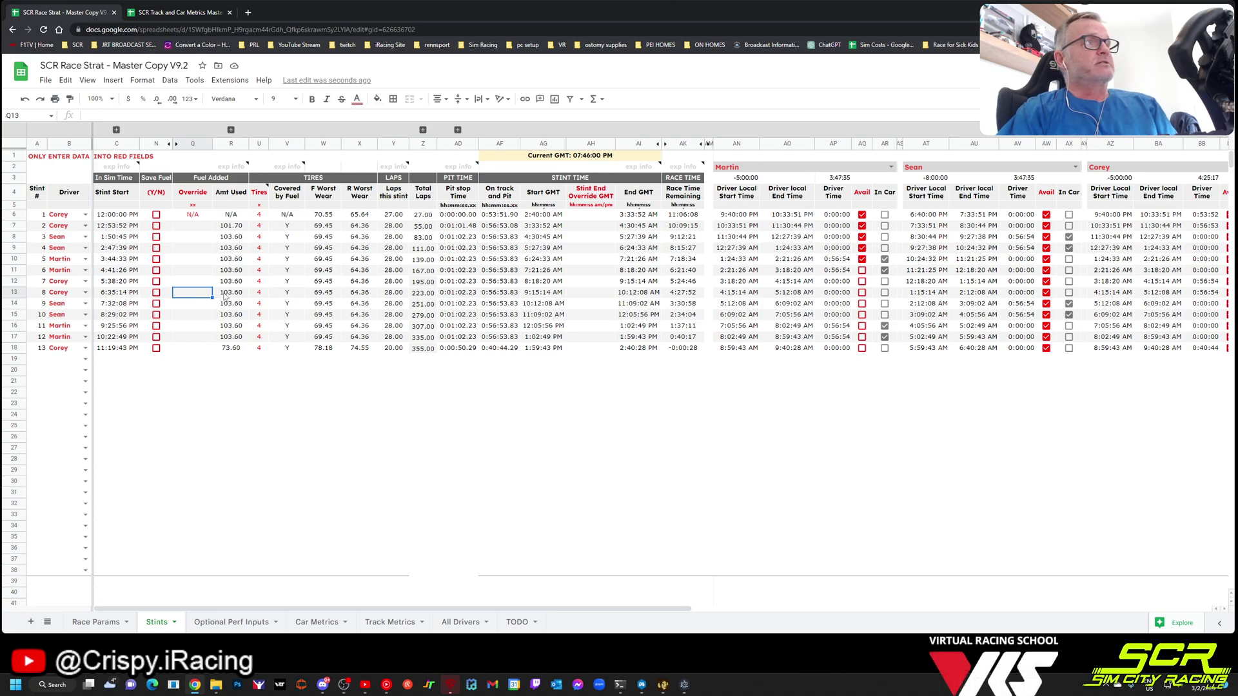
pyautogui.write('90')
pyautogui.press('Return')
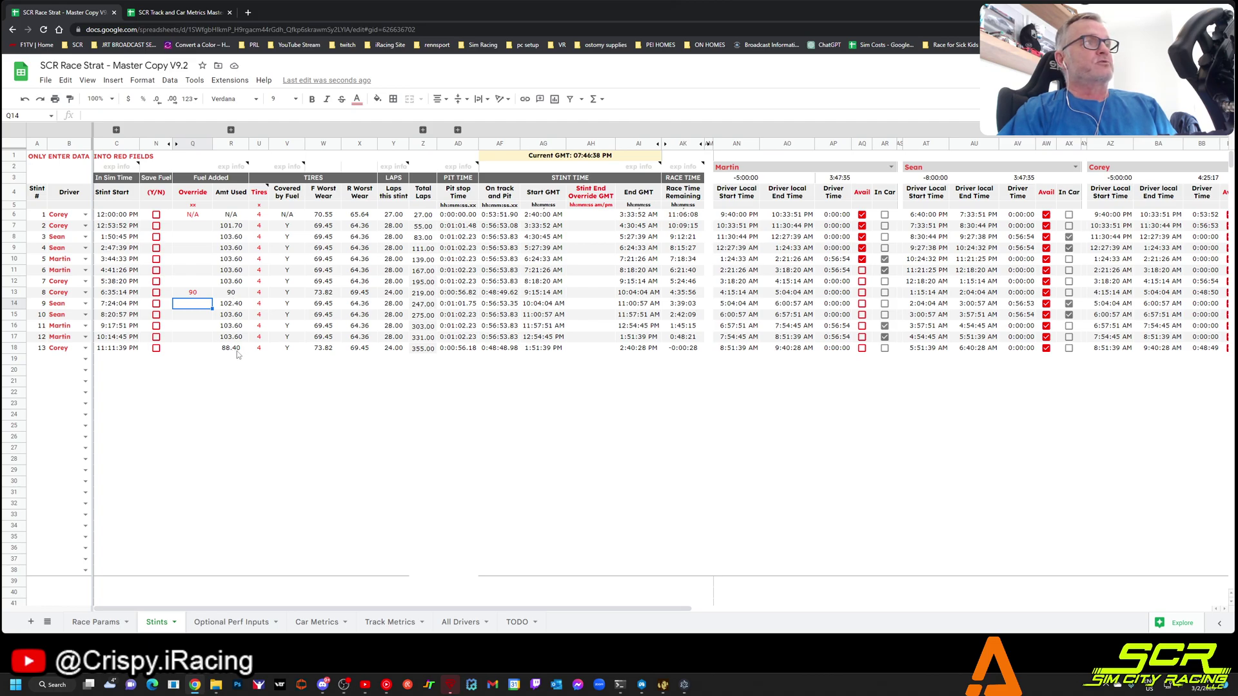
pyautogui.write('90')
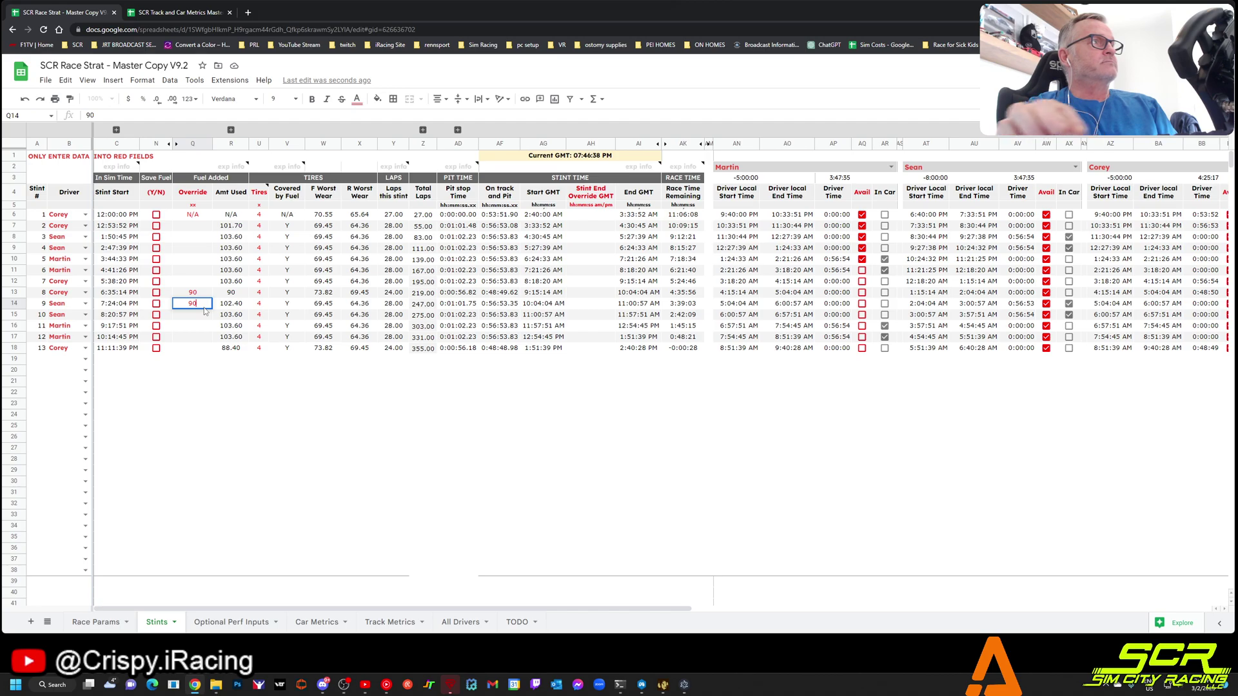
pyautogui.press('Return')
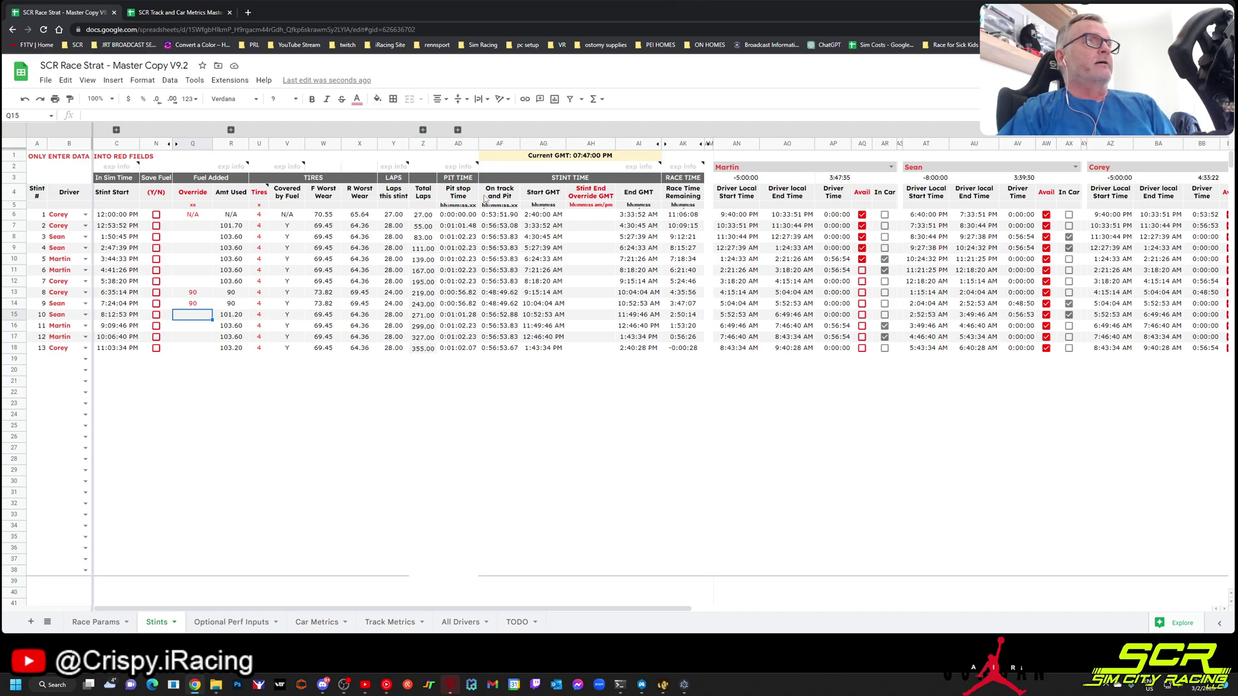
pyautogui.click(461, 295)
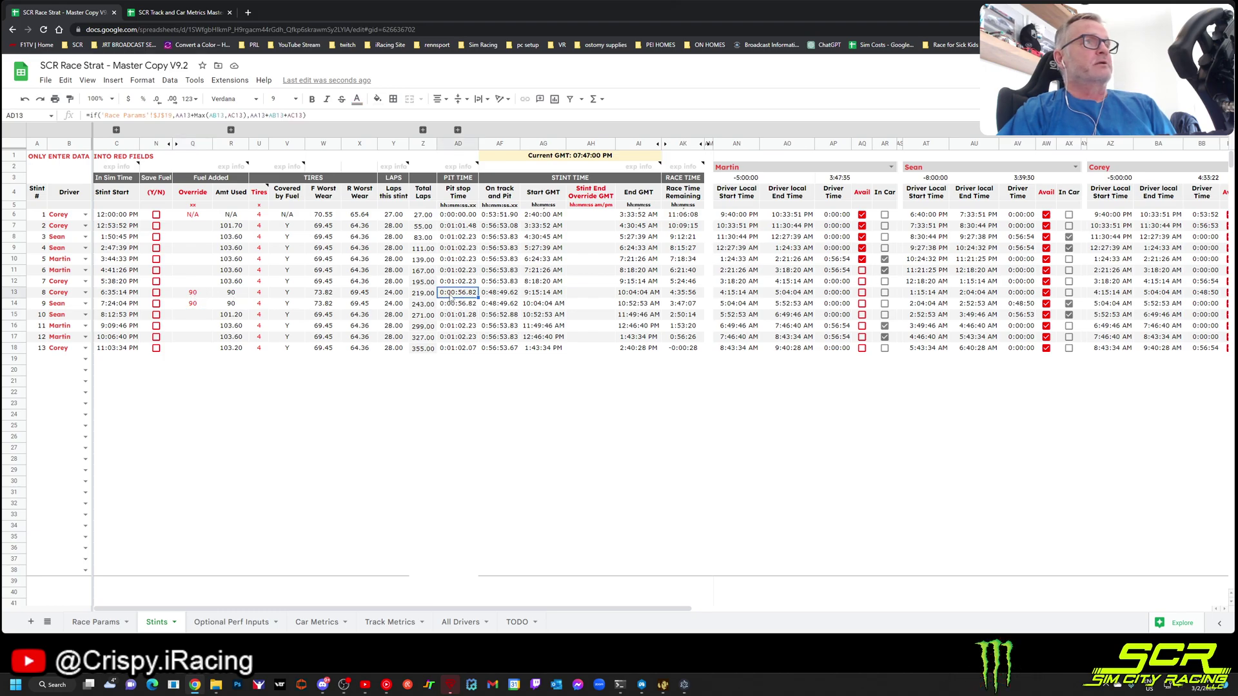
pyautogui.click(193, 294)
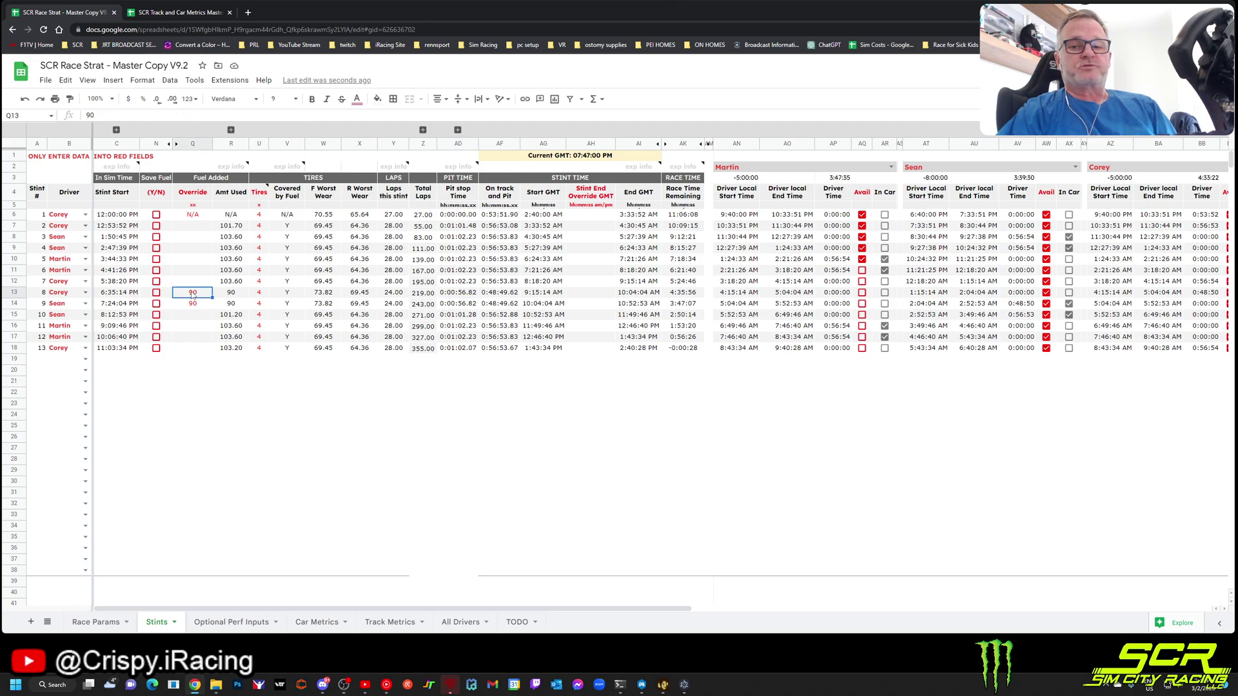
pyautogui.press('Delete')
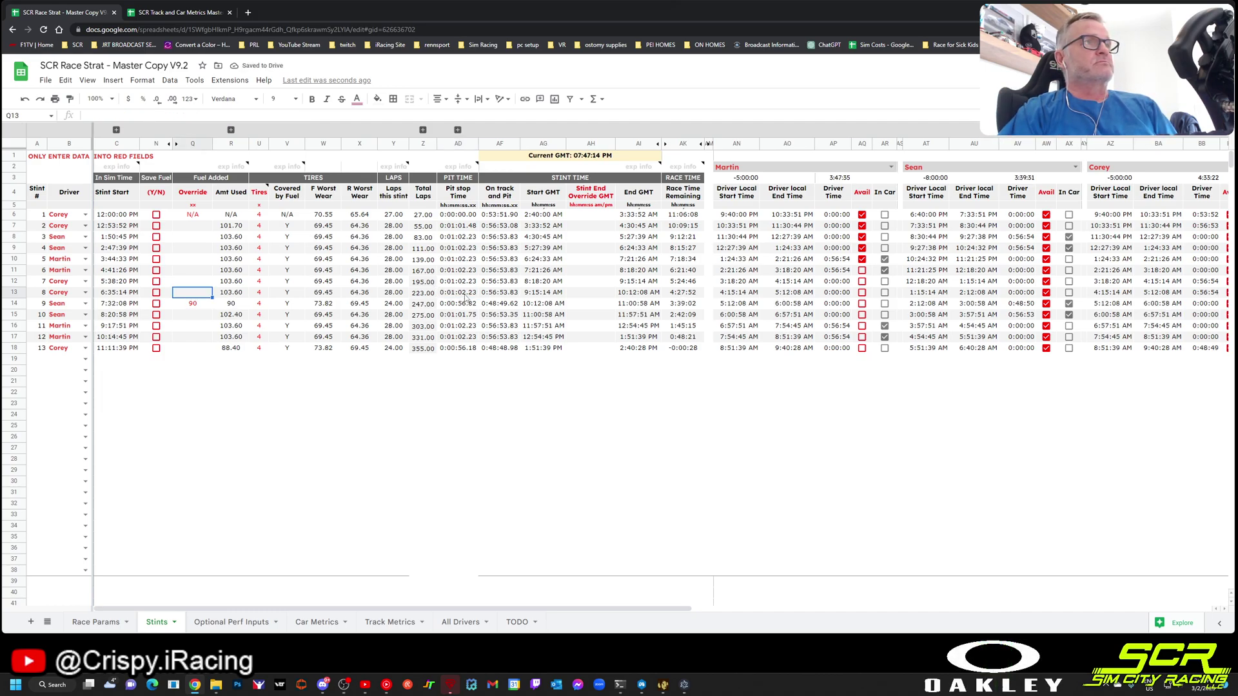
pyautogui.click(466, 295)
pyautogui.click(200, 307)
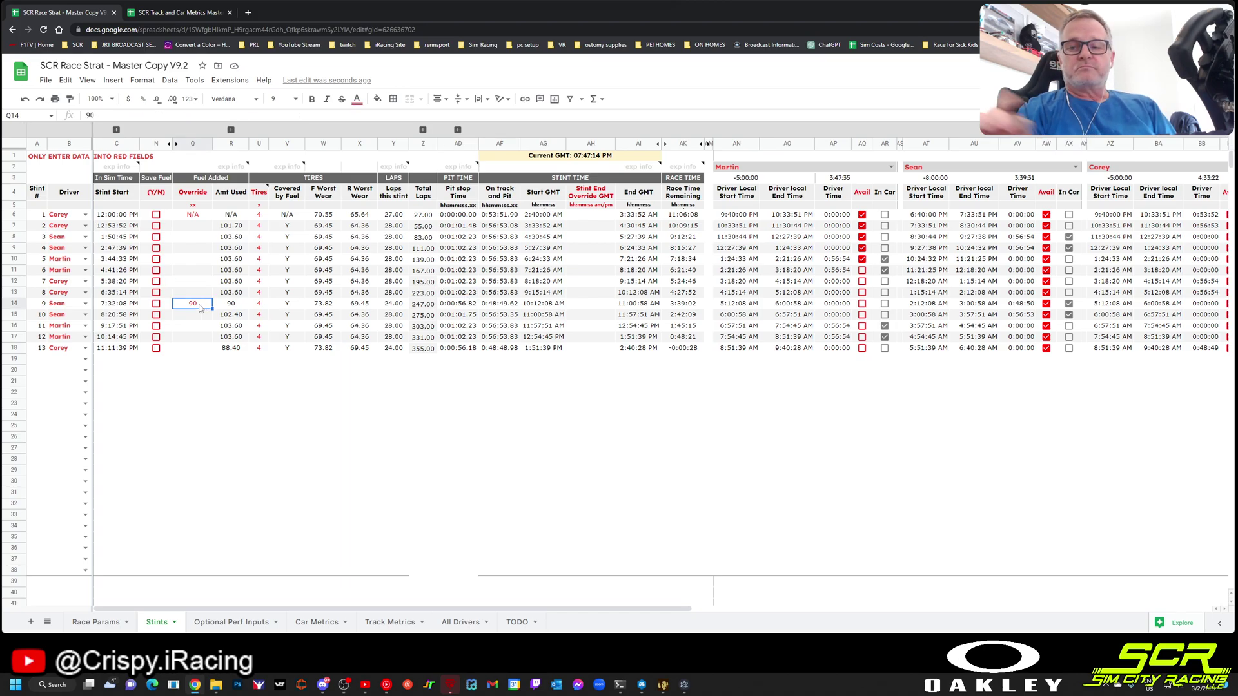
pyautogui.press('Delete')
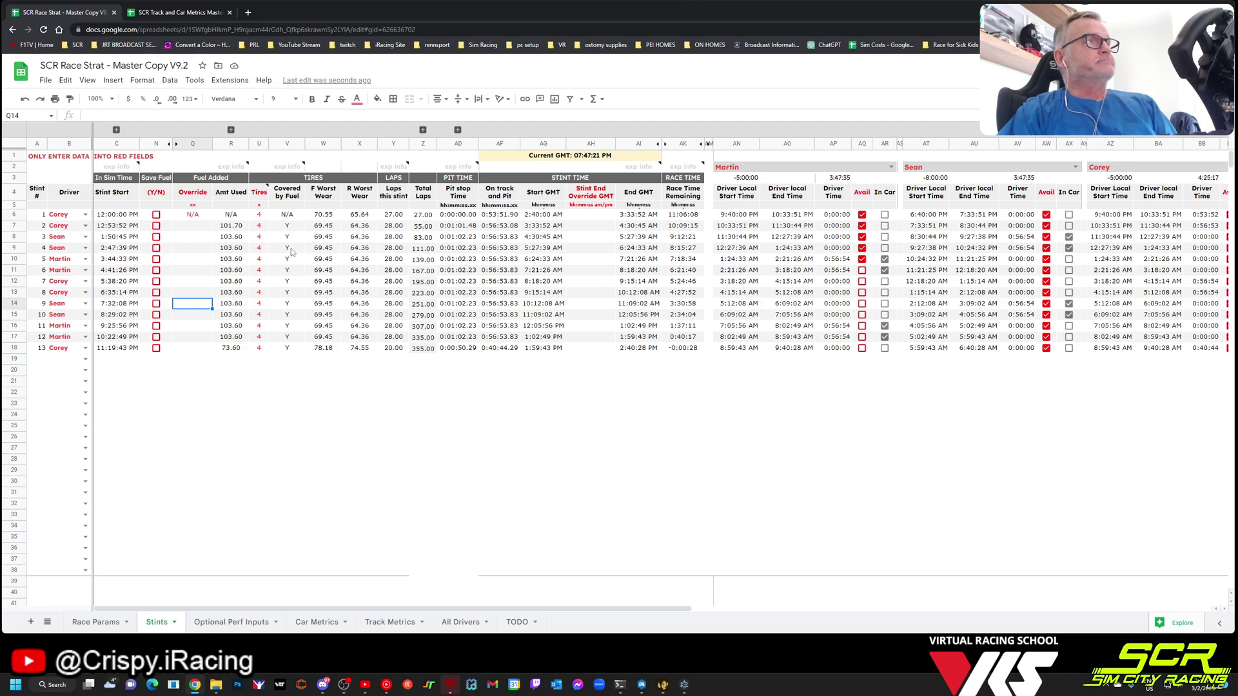
pyautogui.moveTo(268, 192)
pyautogui.click(288, 348)
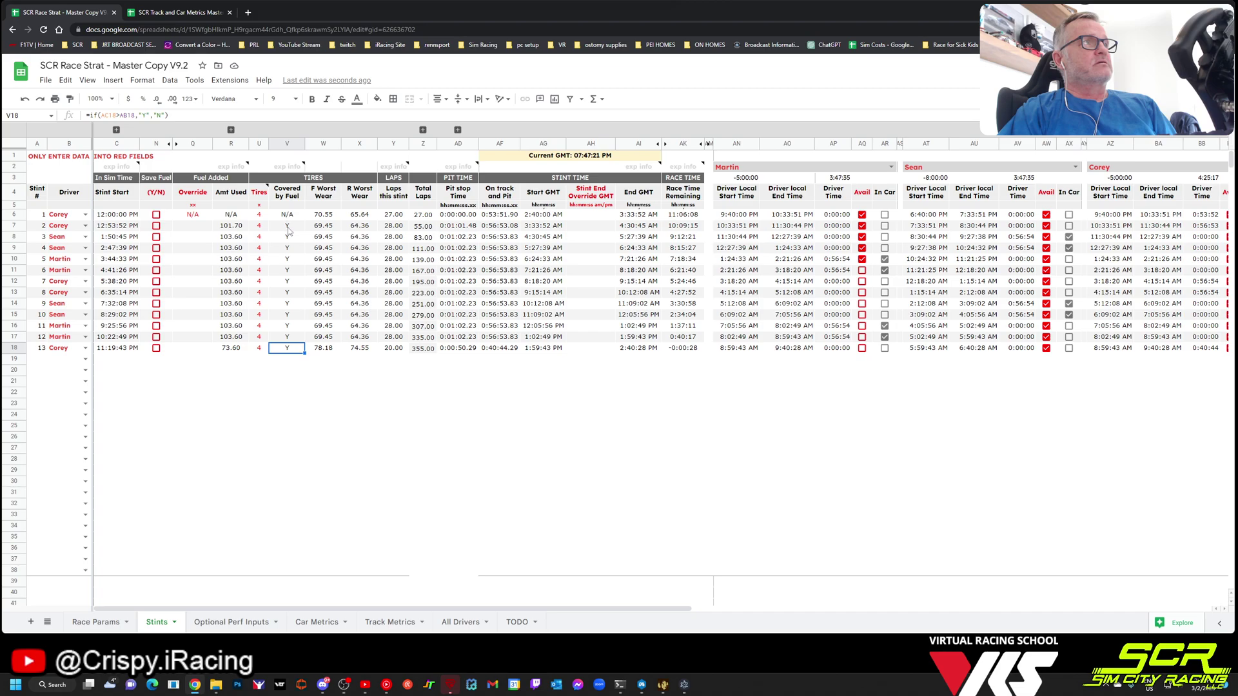
pyautogui.click(261, 238)
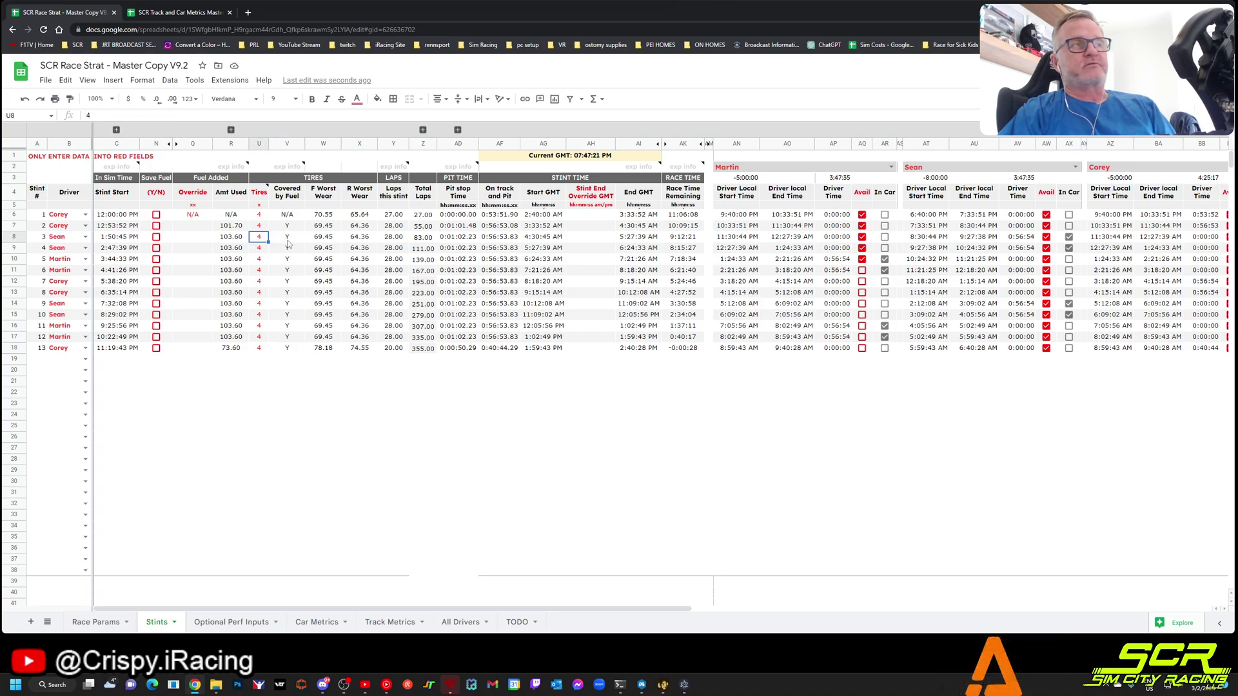
pyautogui.click(230, 349)
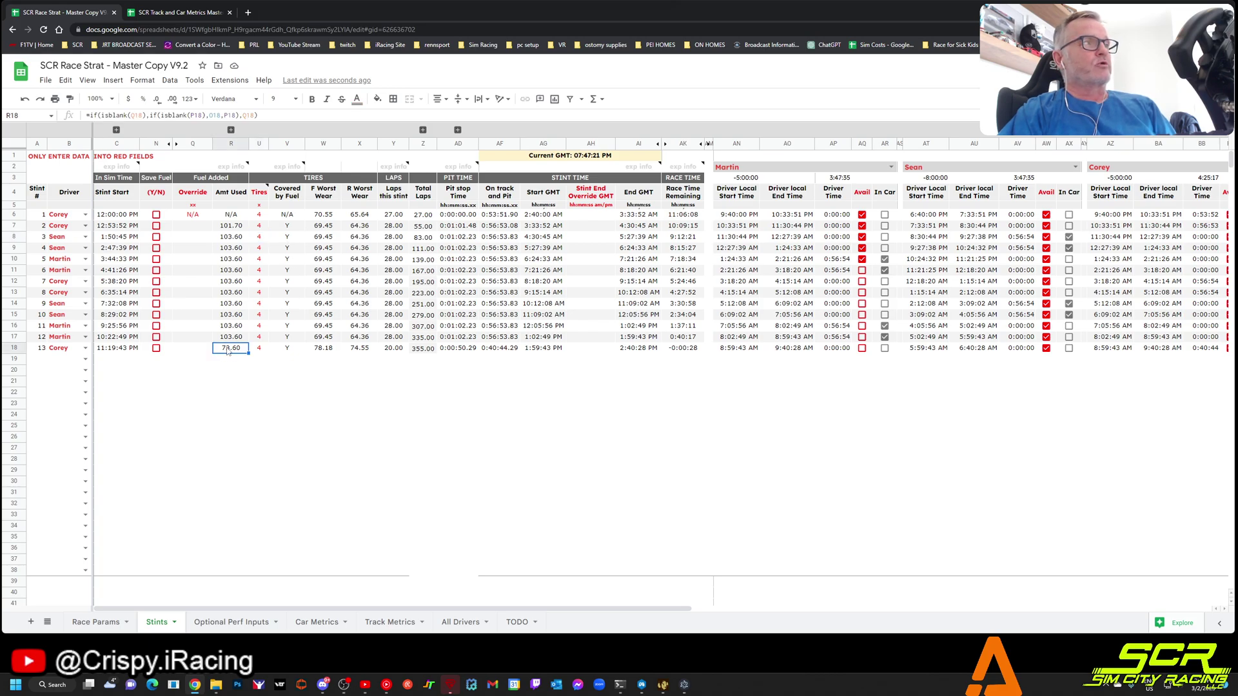
pyautogui.click(198, 304)
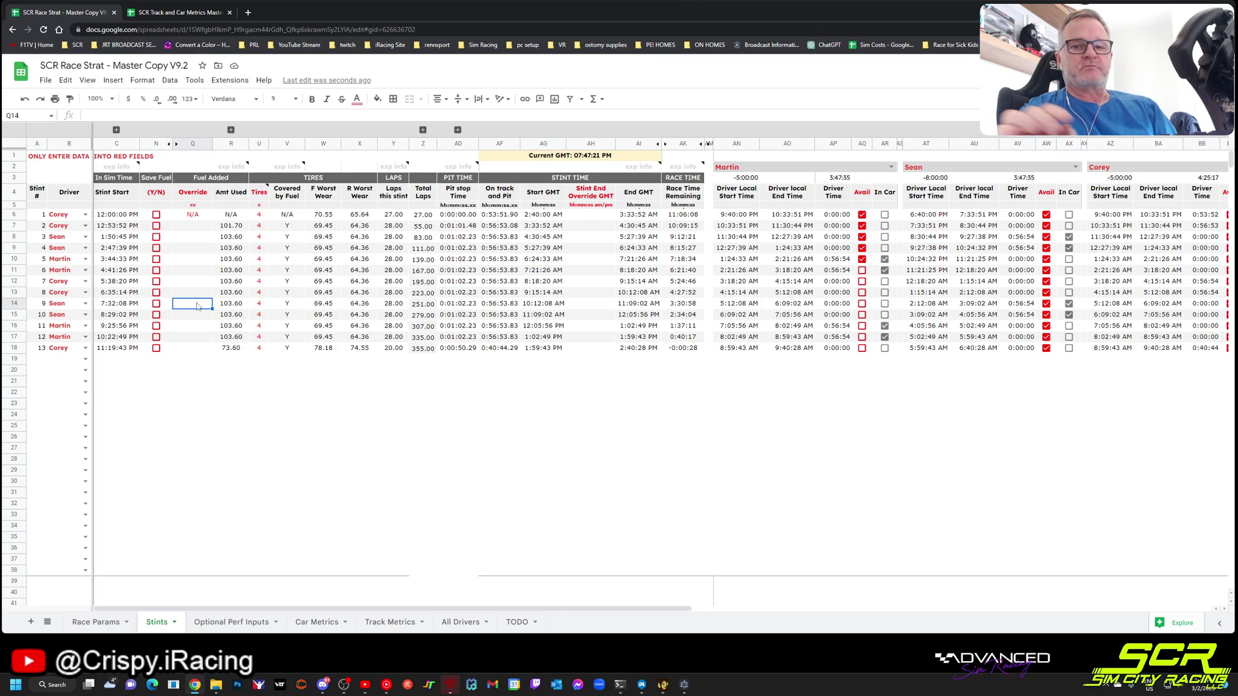
pyautogui.write('4-')
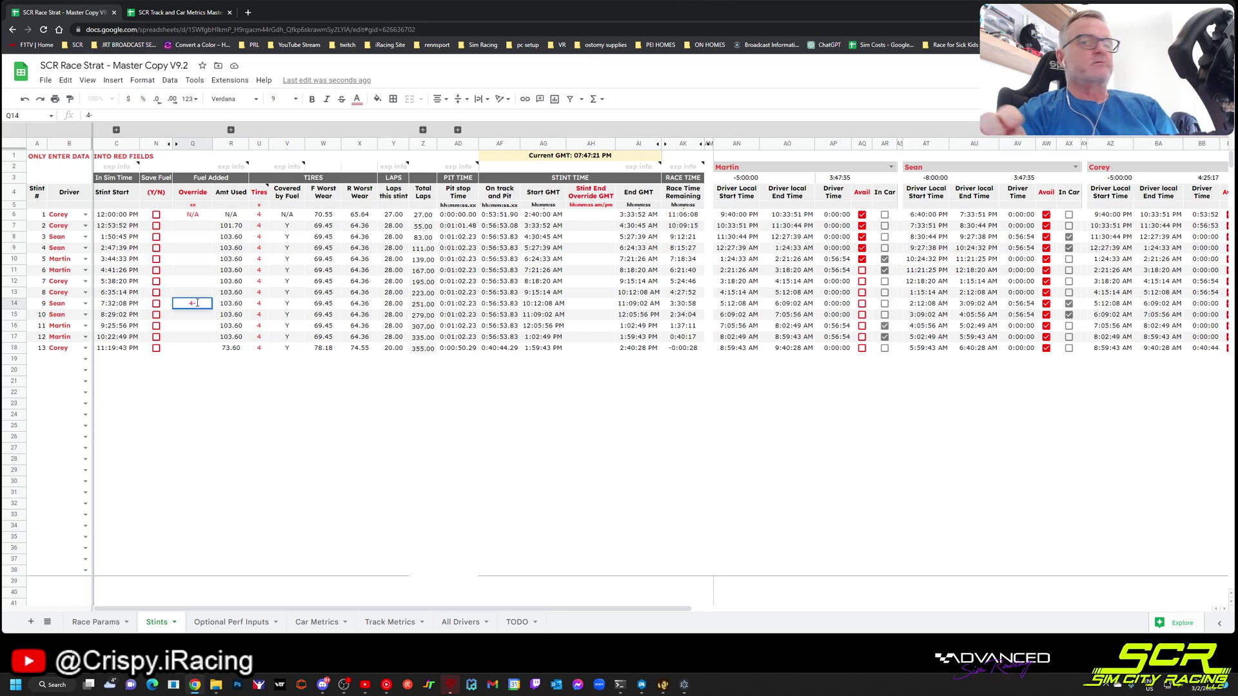
pyautogui.press('BackSpace')
pyautogui.write('0')
pyautogui.press('Return')
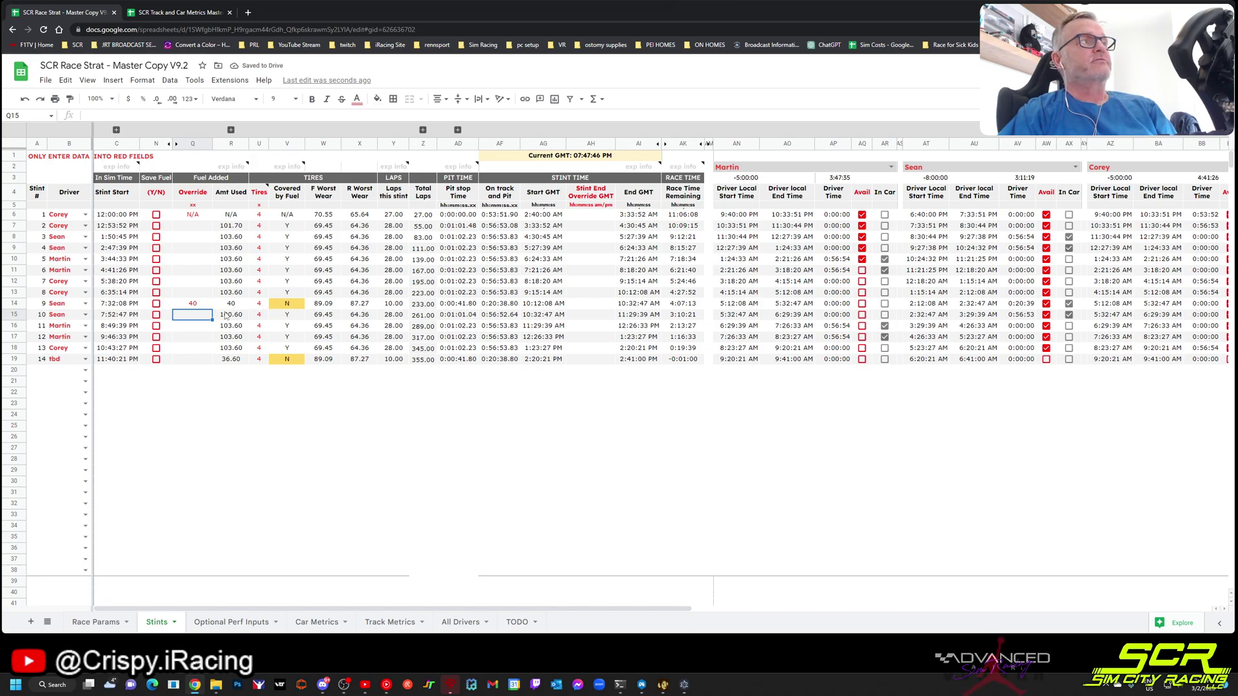
pyautogui.click(210, 307)
pyautogui.press('Delete')
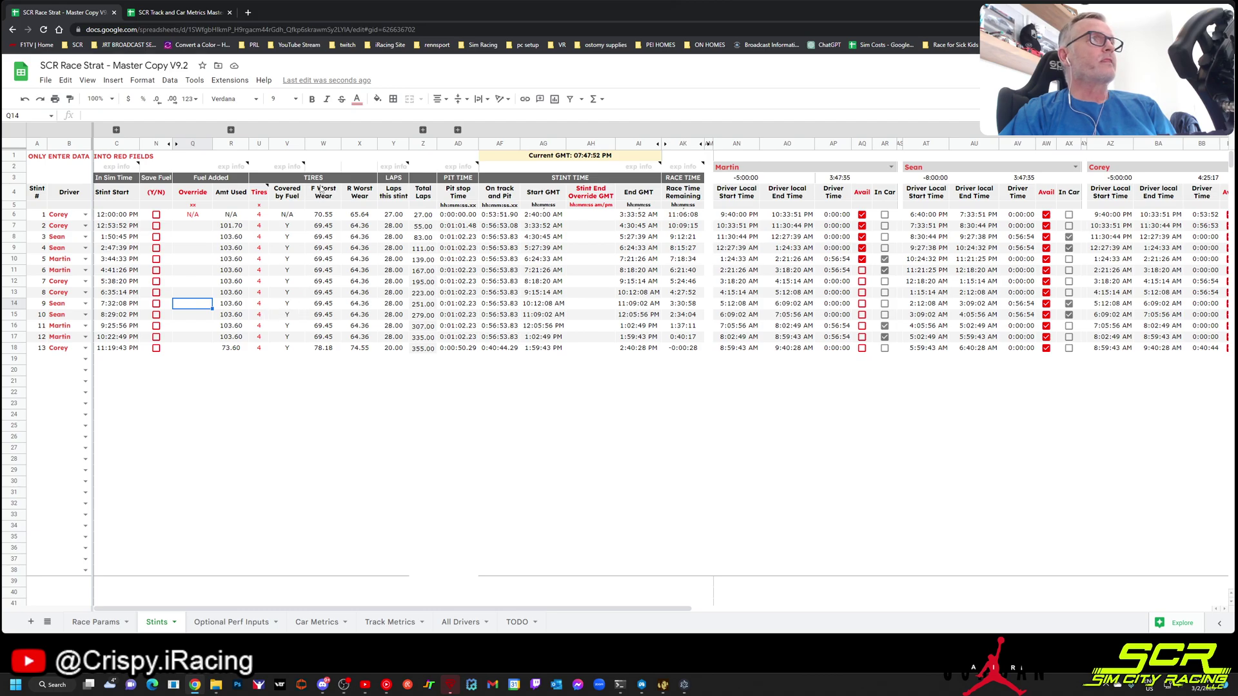
# Select the tire wear values and set stint 2's tire count to 0.
pyautogui.moveTo(322, 194); pyautogui.dragTo(354, 355)
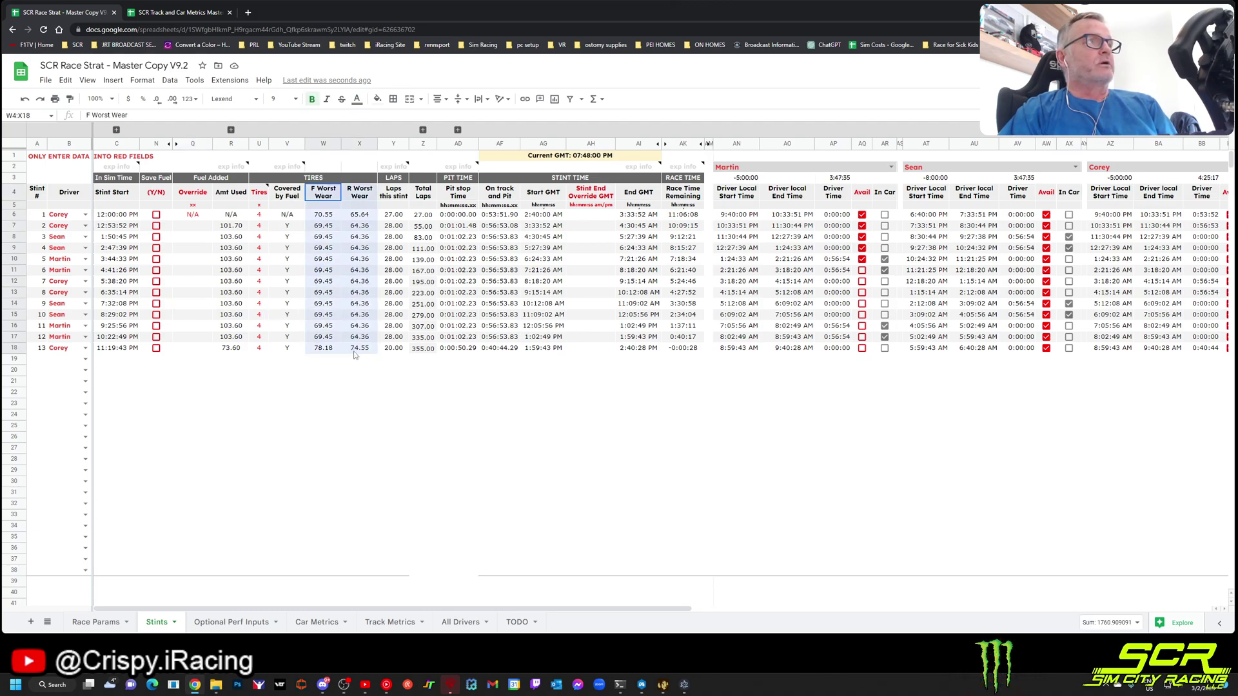
pyautogui.click(259, 227)
pyautogui.write('0')
pyautogui.press('Return')
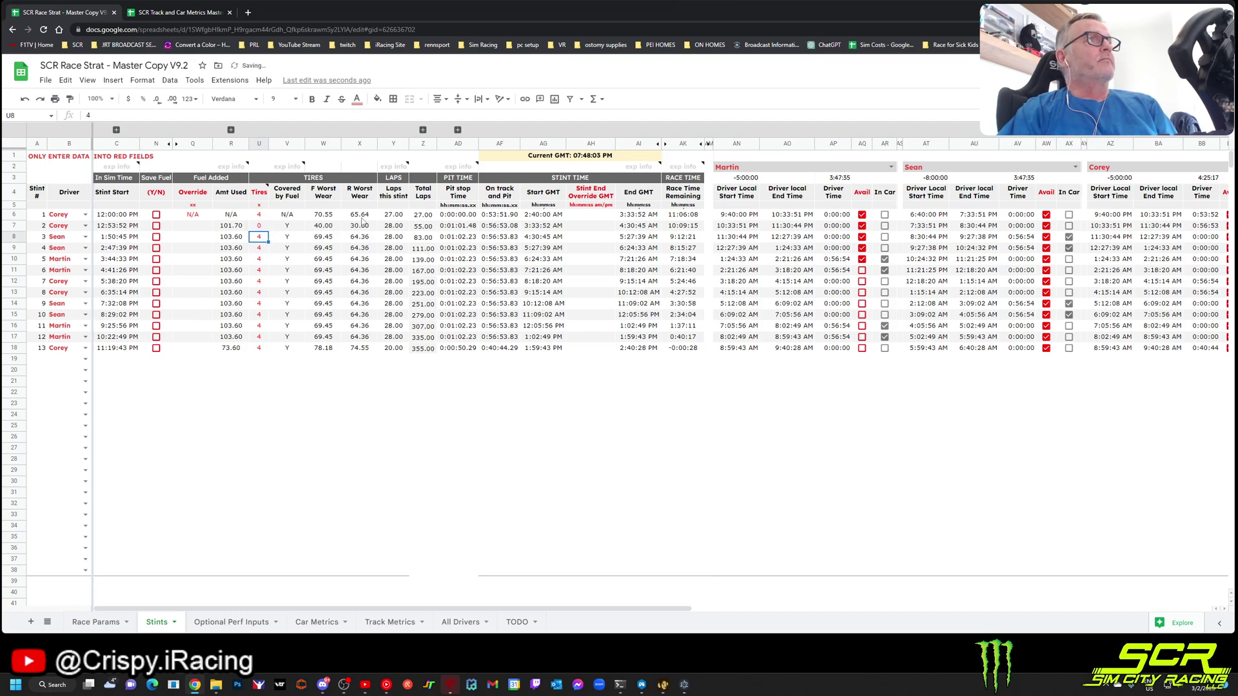
pyautogui.click(261, 217)
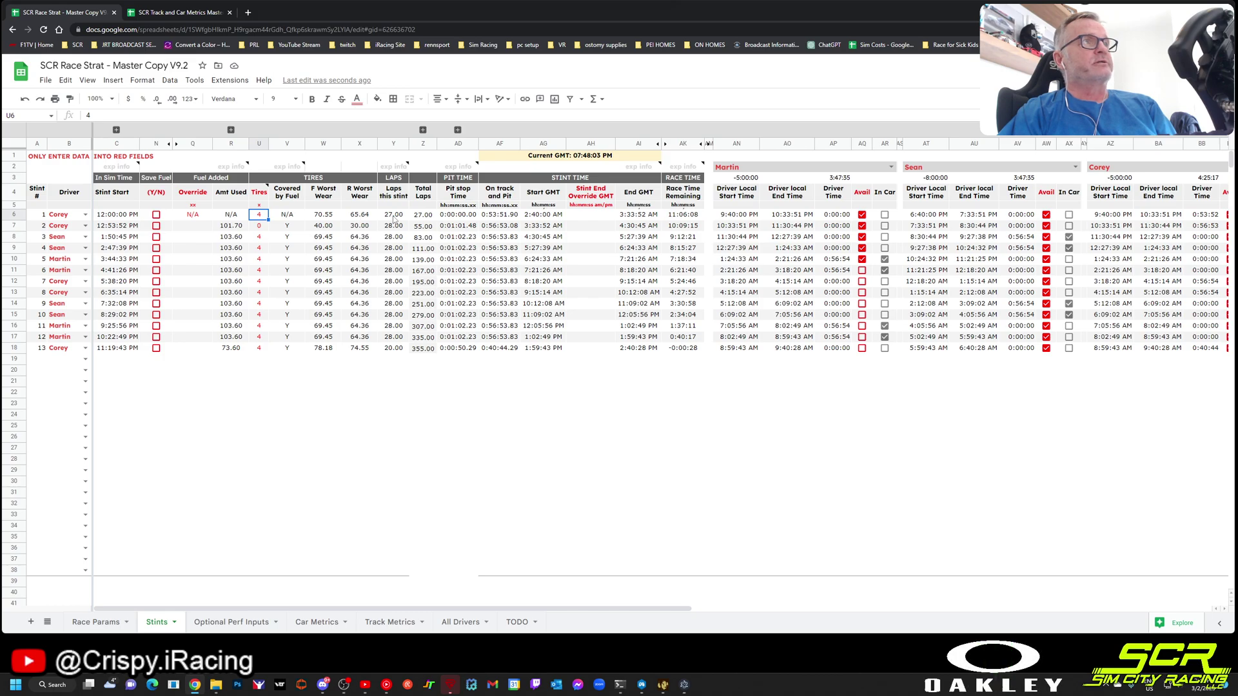
# Inspect the front and rear worst wear formulas for stints 1 and 2.
pyautogui.click(359, 217)
pyautogui.click(322, 218)
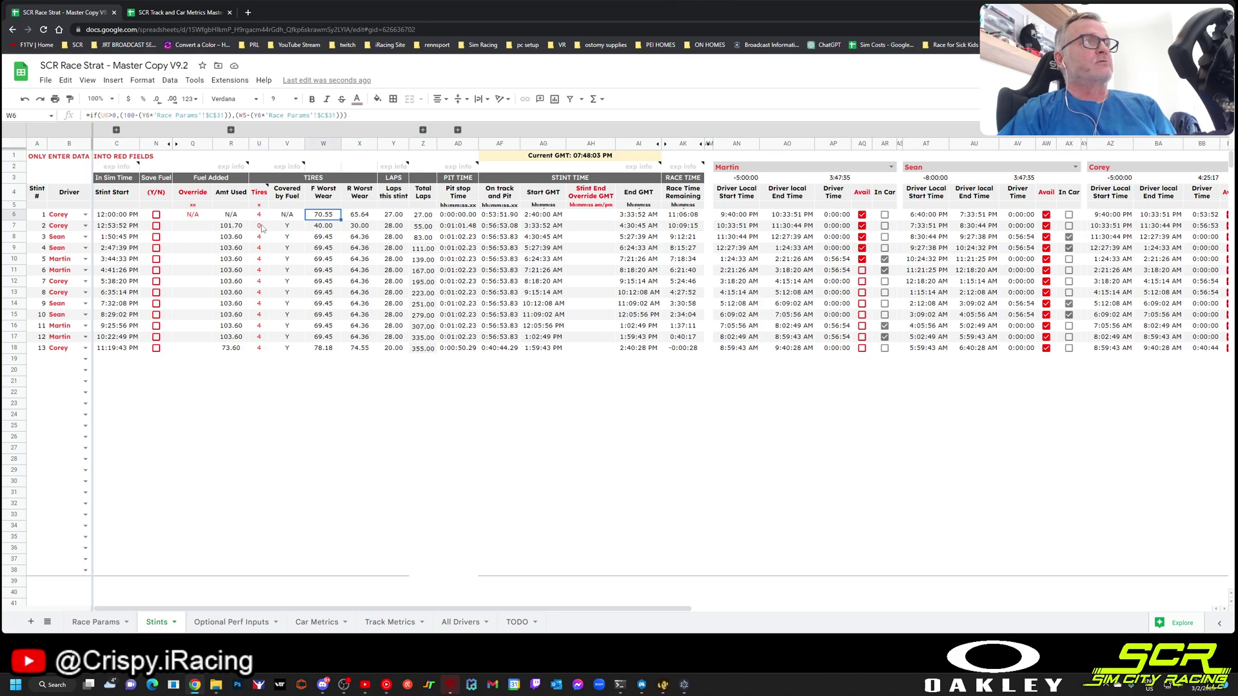
pyautogui.click(366, 227)
pyautogui.click(324, 231)
# Change stint 2's tire count to 2, then to 4.
pyautogui.click(260, 227)
pyautogui.write('2')
pyautogui.press('Return')
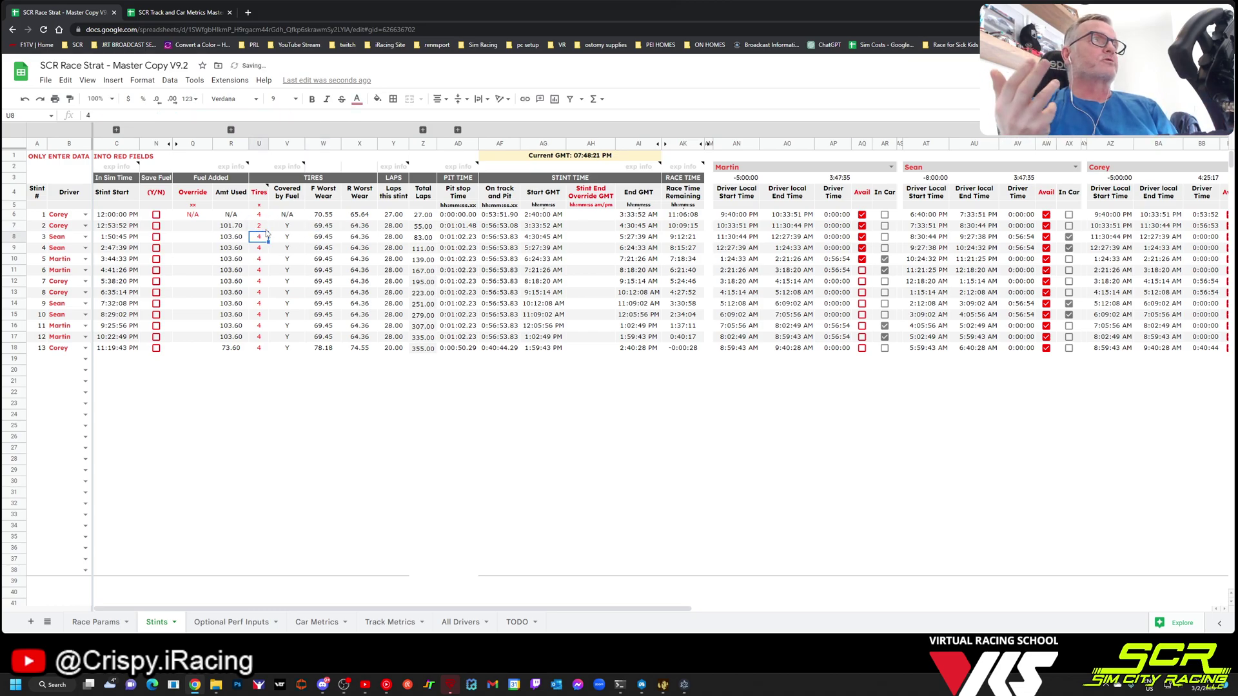
pyautogui.click(266, 230)
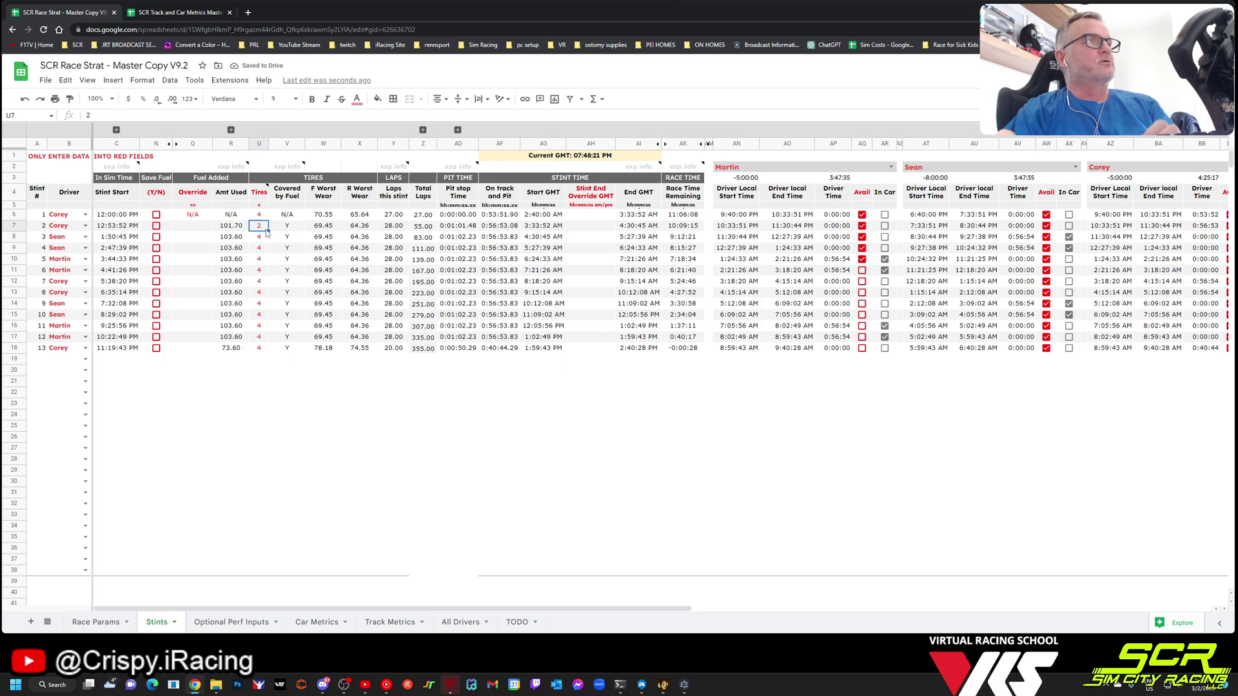
pyautogui.write('4')
pyautogui.press('Return')
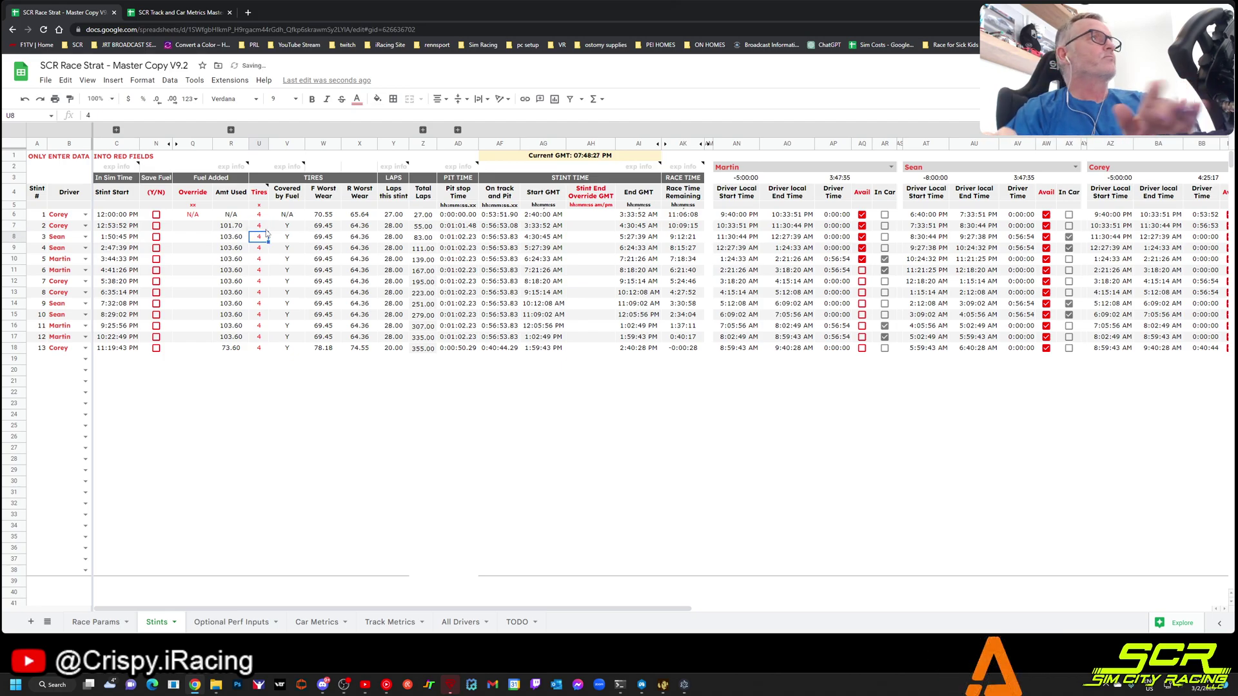
# Select the Laps this stint and Total Laps columns to check their sums.
pyautogui.click(423, 178)
pyautogui.moveTo(424, 219); pyautogui.dragTo(423, 314)
pyautogui.click(395, 215)
pyautogui.hotkey('shift', 'Down')
pyautogui.hotkey('shift', 'Down')
pyautogui.hotkey('shift', 'Down')
pyautogui.hotkey('shift', 'Down')
pyautogui.hotkey('shift', 'Down')
pyautogui.hotkey('shift', 'Down')
pyautogui.hotkey('shift', 'Down')
pyautogui.hotkey('shift', 'Down')
pyautogui.hotkey('shift', 'Down')
pyautogui.hotkey('shift', 'Down')
pyautogui.hotkey('shift', 'Down')
pyautogui.hotkey('shift', 'Down')
pyautogui.moveTo(428, 215); pyautogui.dragTo(425, 350)
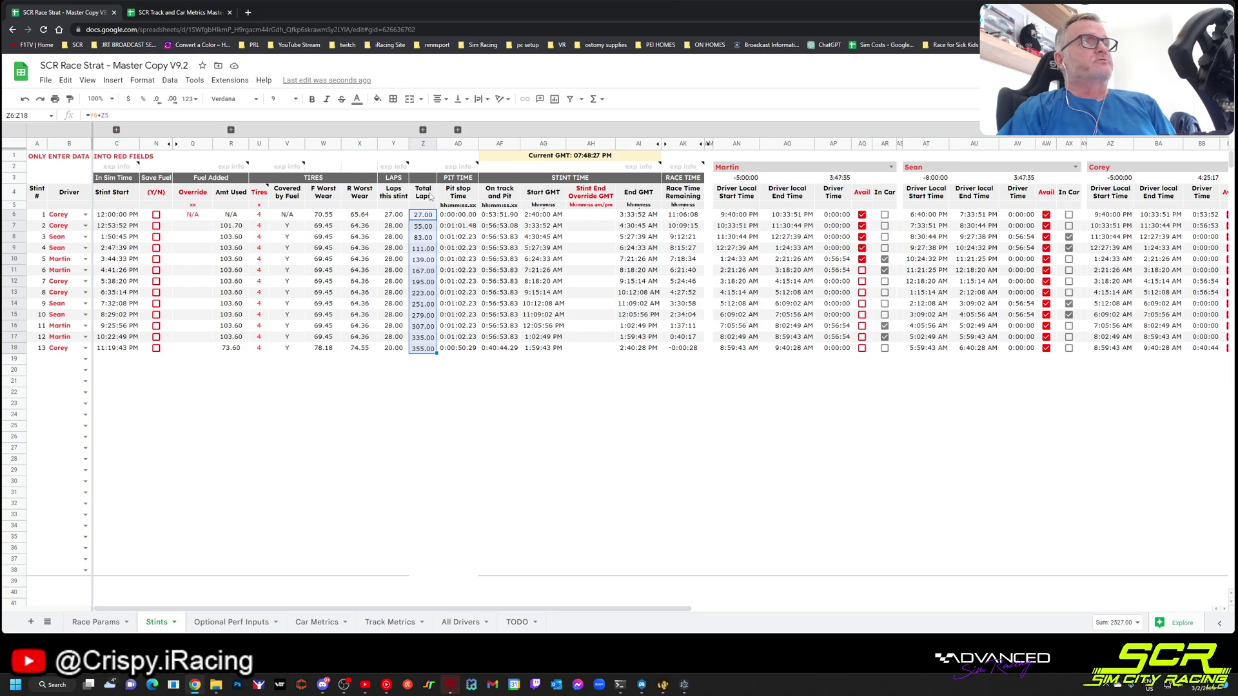
pyautogui.click(464, 180)
pyautogui.moveTo(461, 353); pyautogui.dragTo(458, 226)
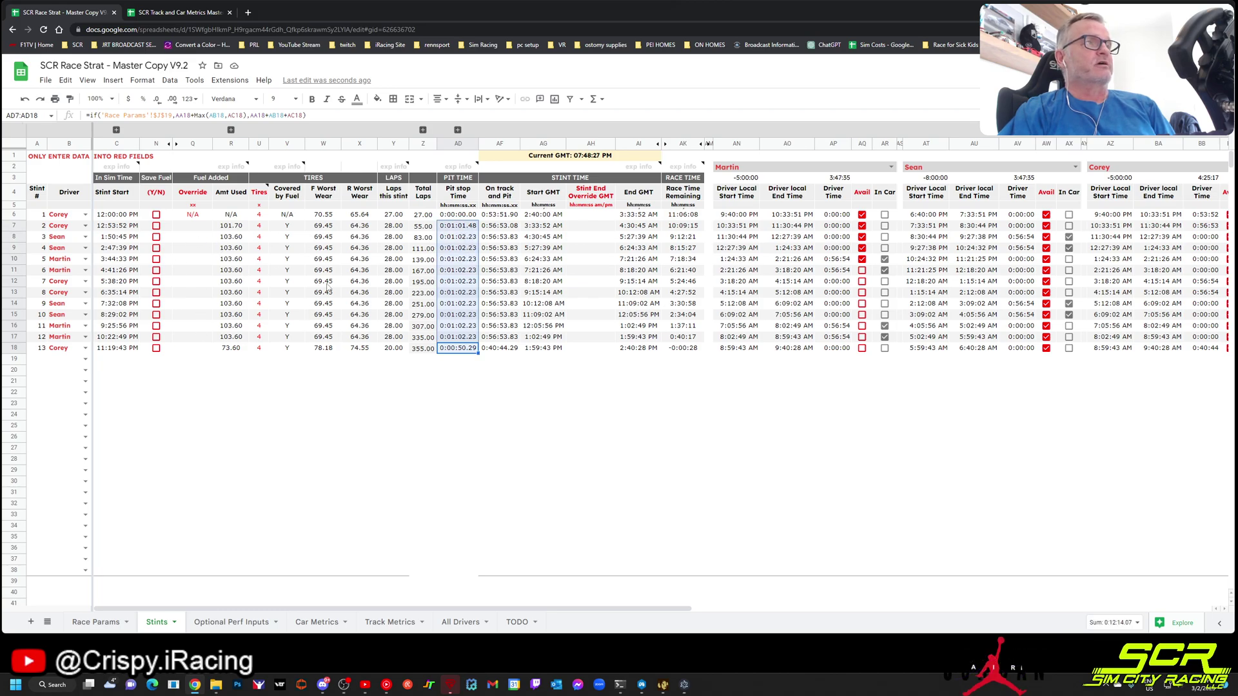
pyautogui.click(501, 216)
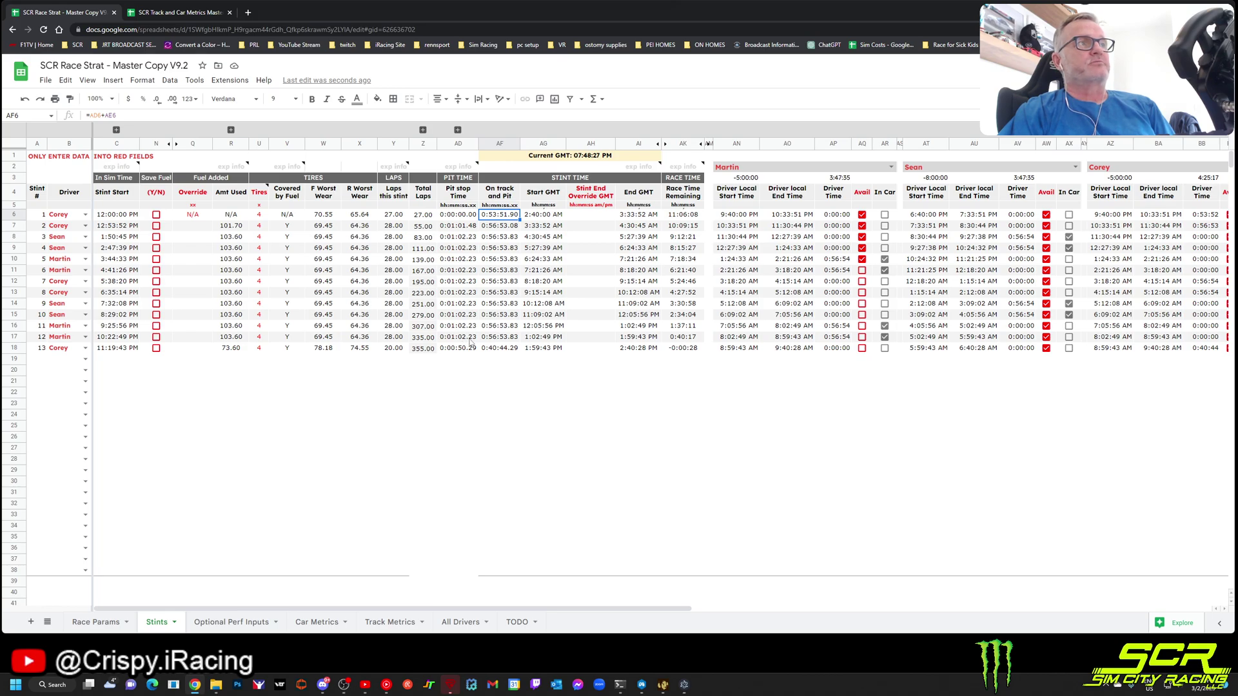
pyautogui.click(500, 338)
pyautogui.click(543, 196)
pyautogui.moveTo(542, 218); pyautogui.dragTo(544, 352)
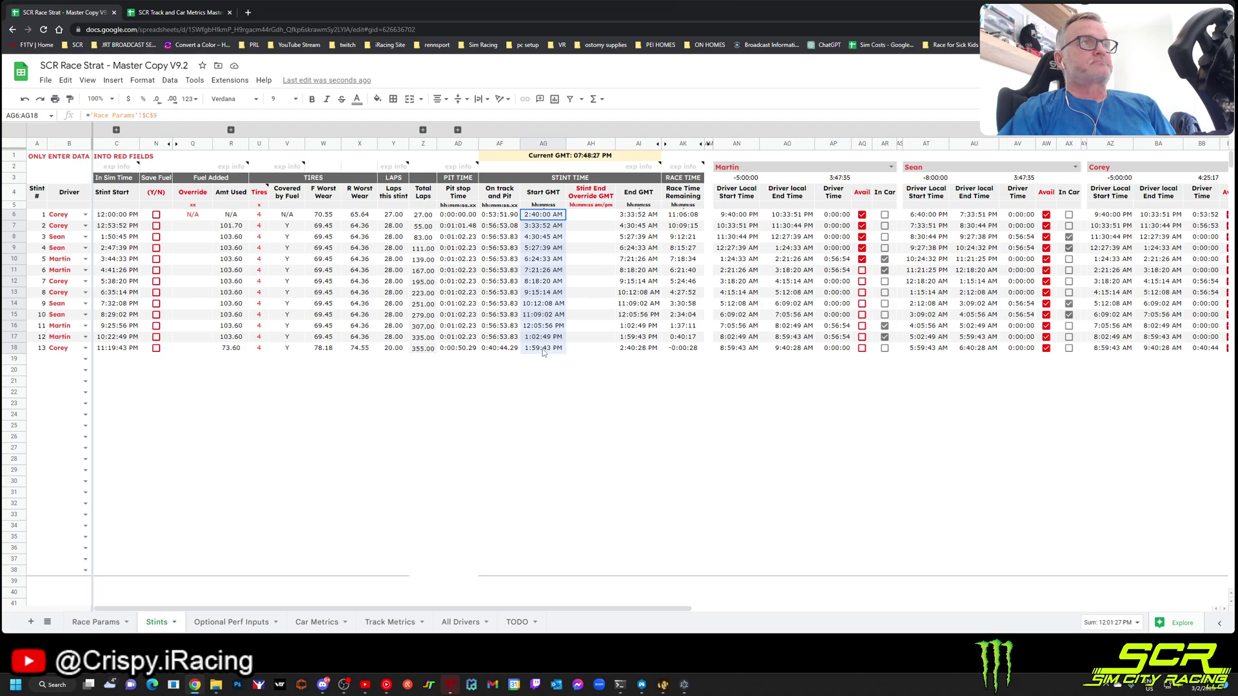
pyautogui.click(553, 216)
pyautogui.click(638, 217)
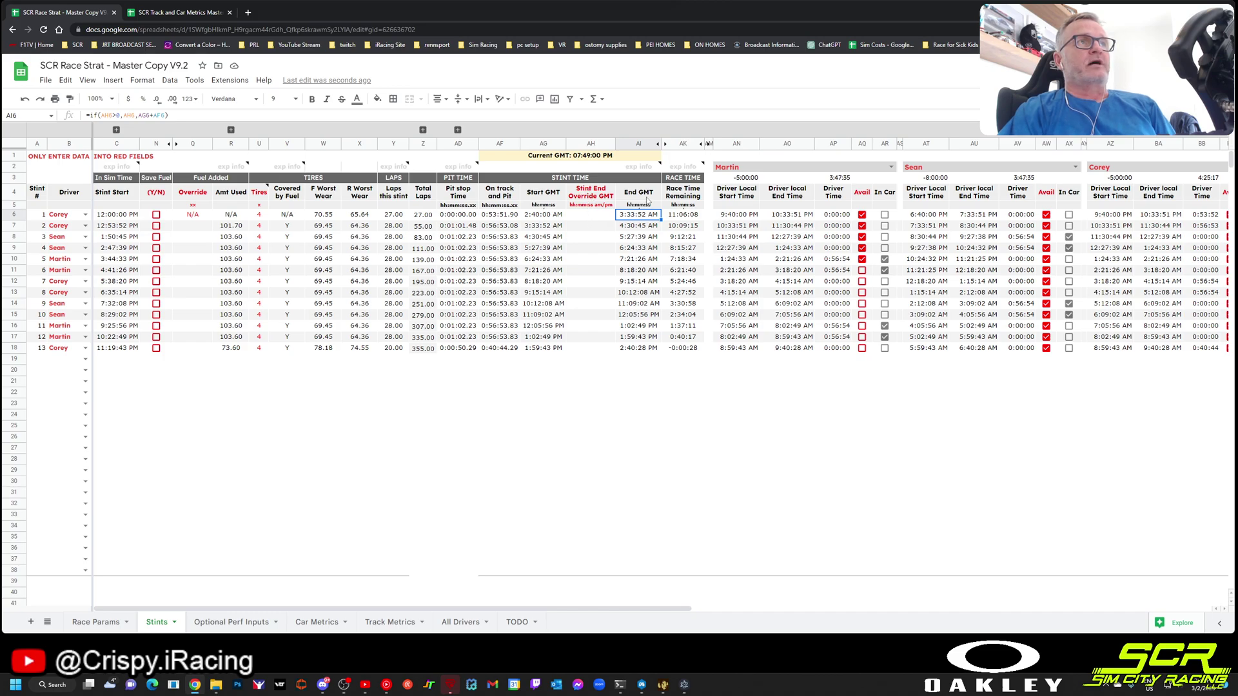
pyautogui.click(609, 227)
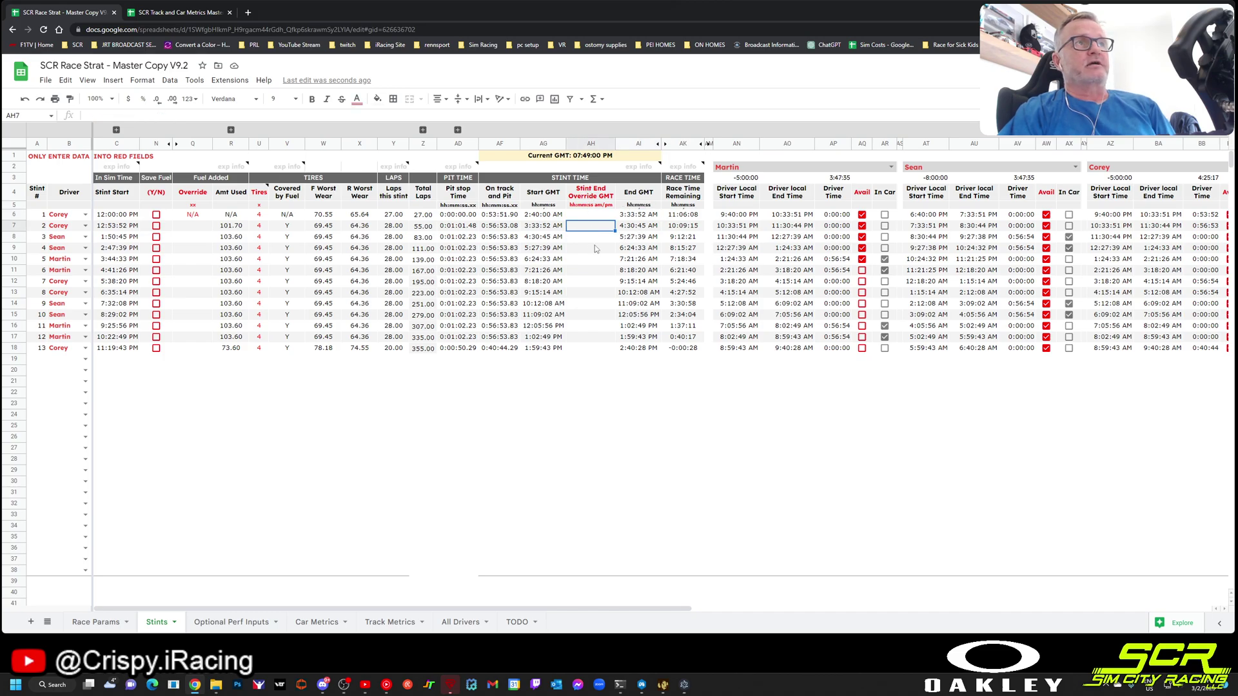
pyautogui.write('4')
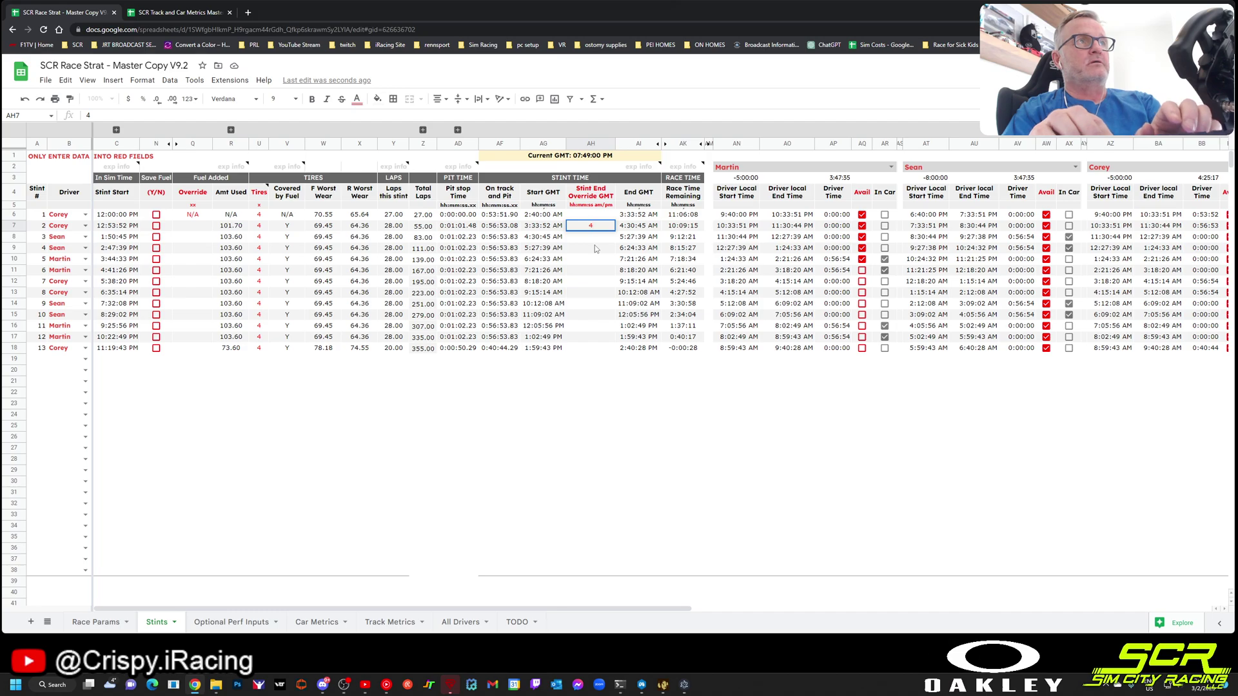
pyautogui.write(':25p')
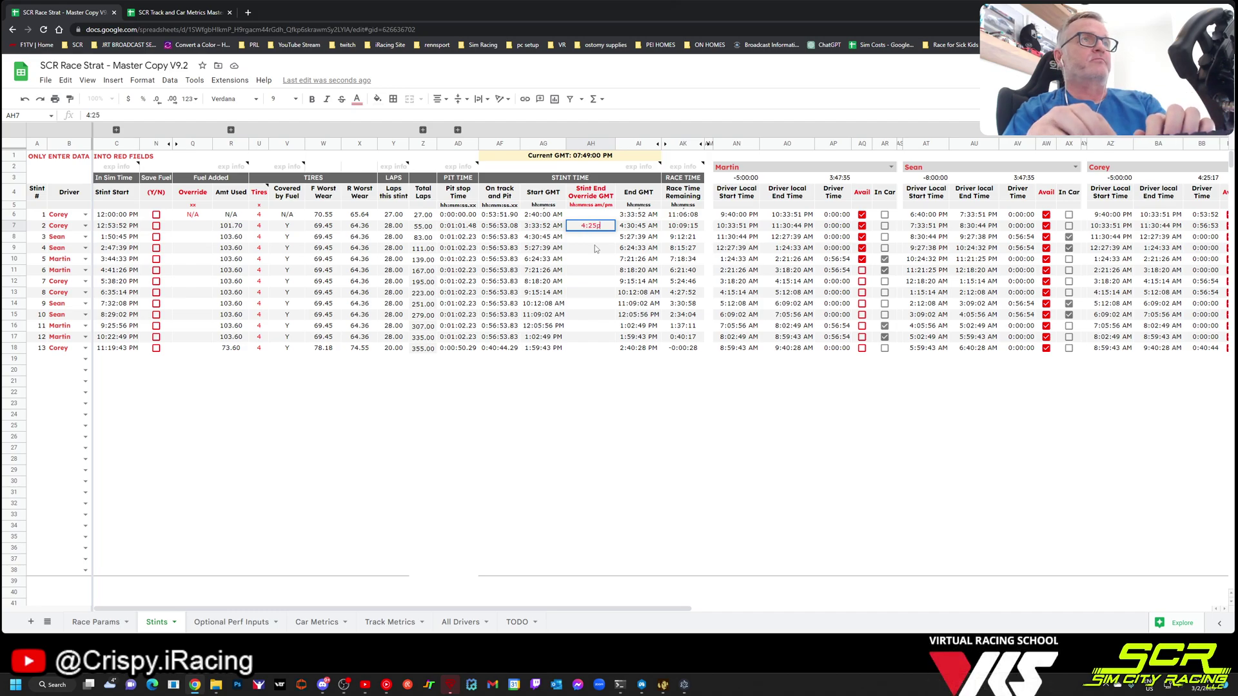
pyautogui.press('BackSpace')
pyautogui.write('am')
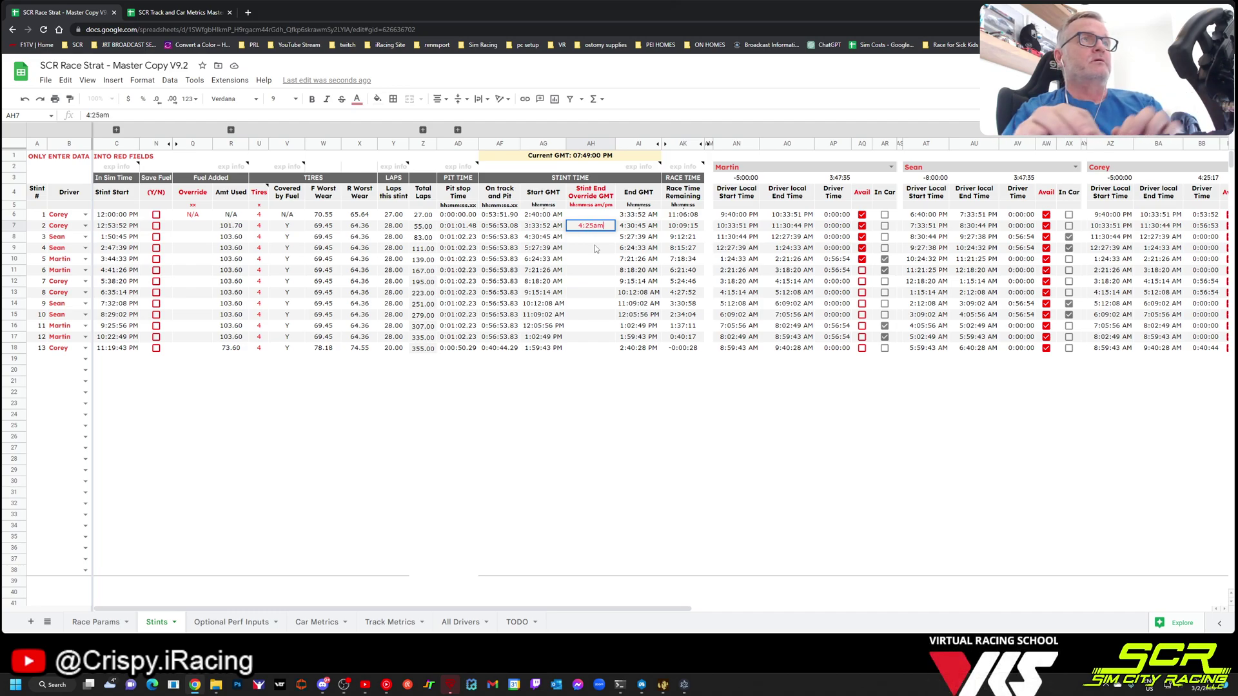
pyautogui.hotkey('ctrl', 'Return')
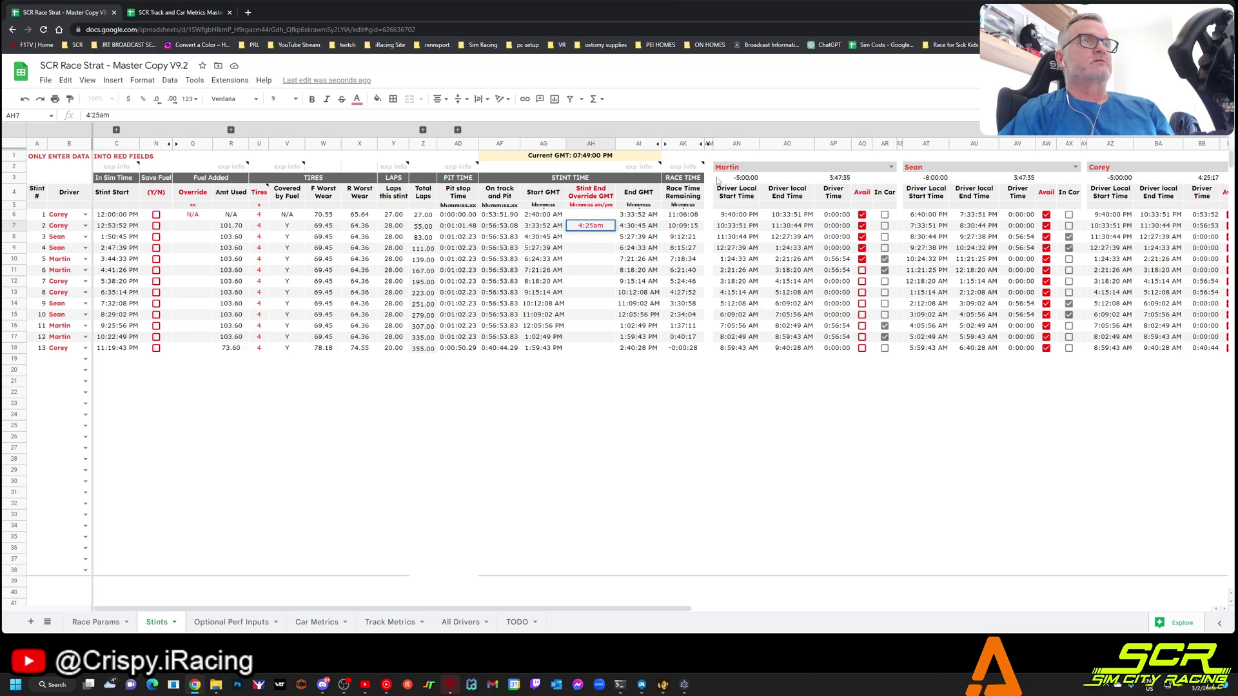
pyautogui.press('Return')
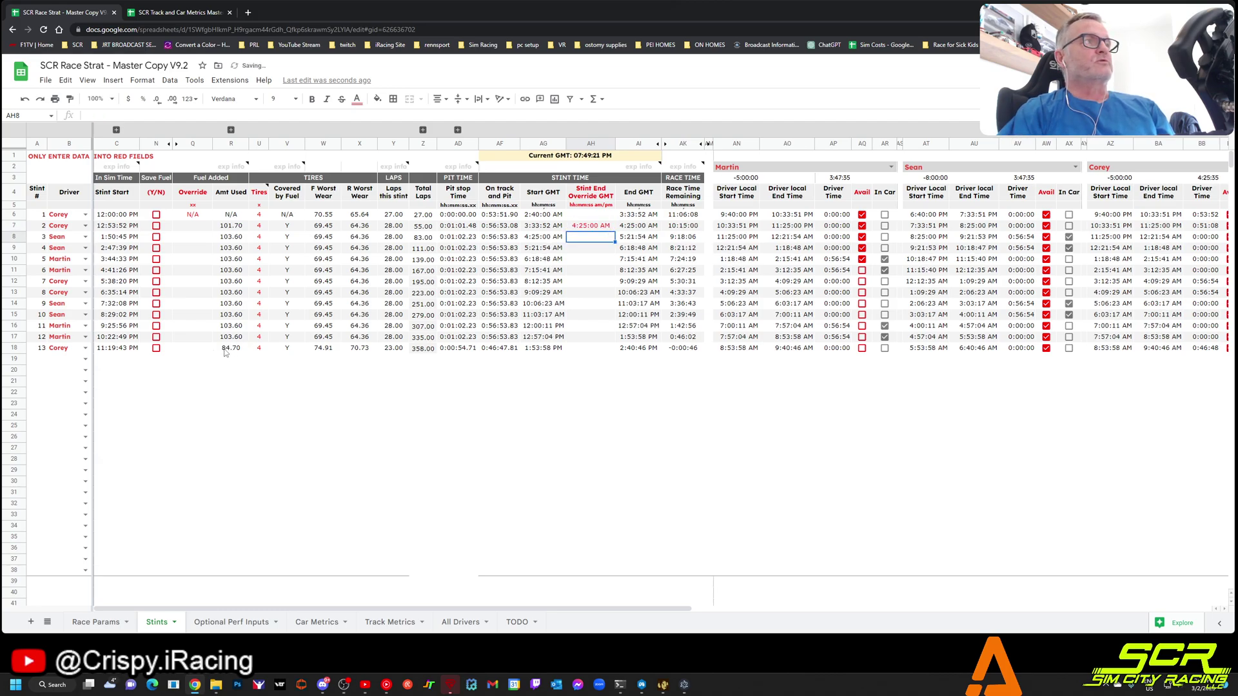
pyautogui.click(592, 227)
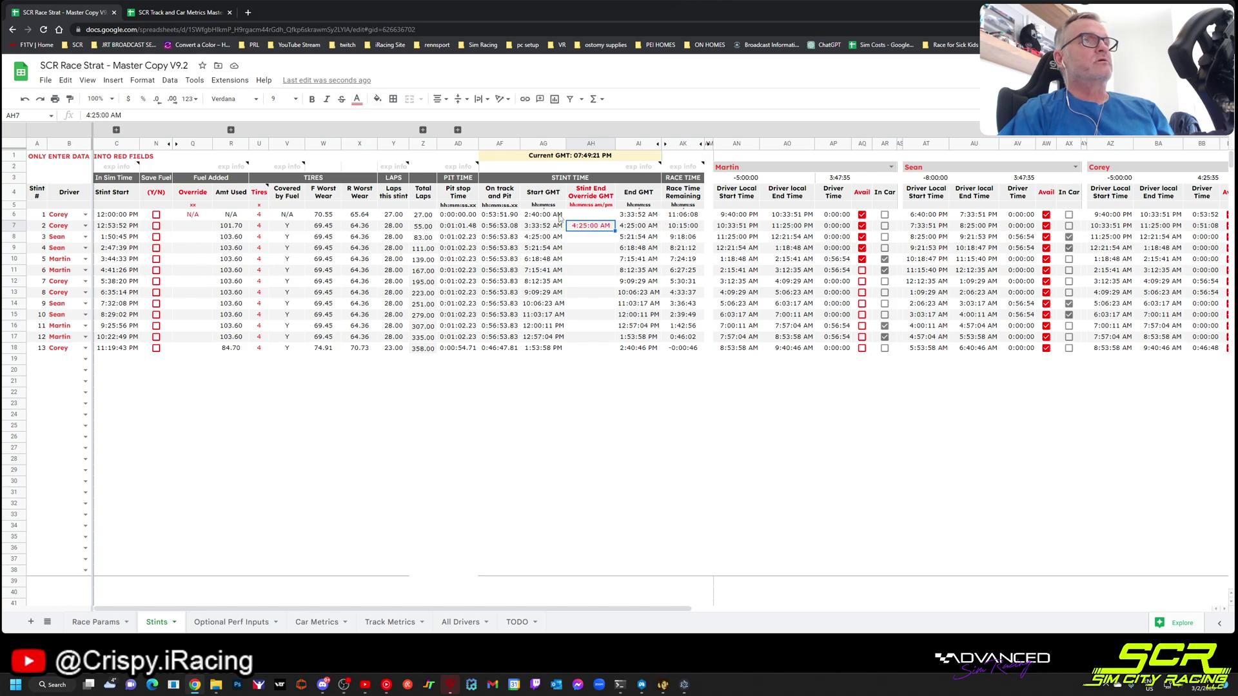
pyautogui.press('Delete')
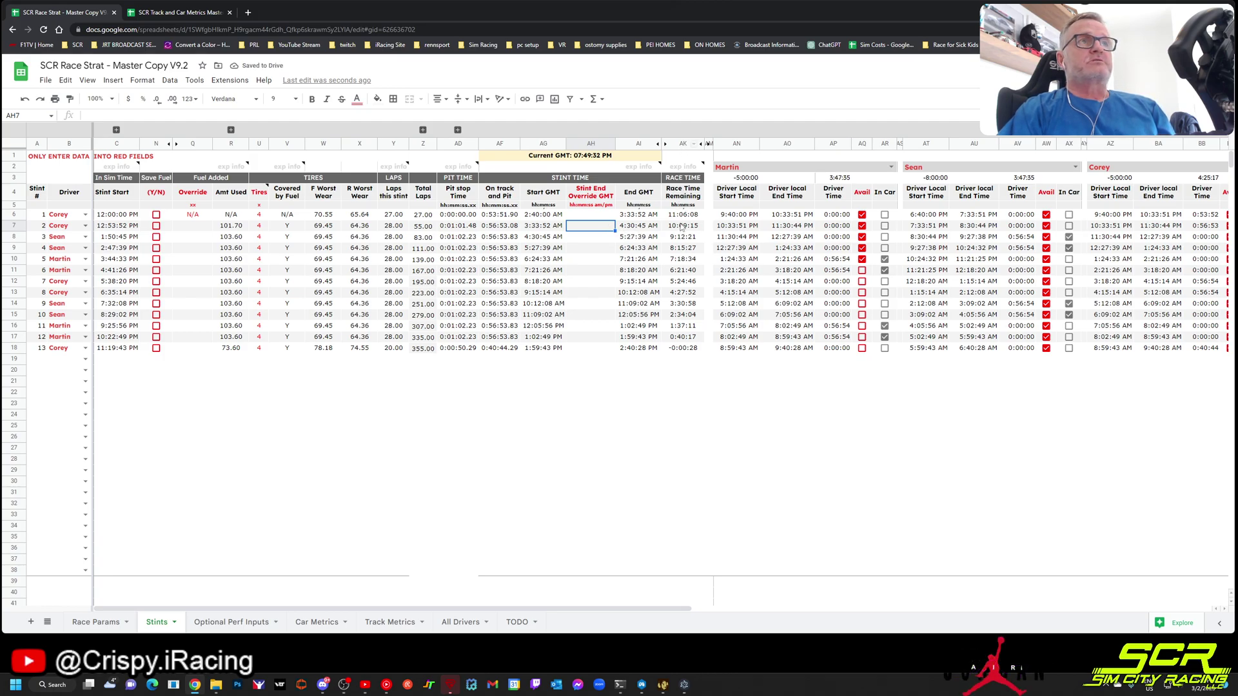
# Select the Race Time Remaining values for all stints and inspect the Current GMT formula.
pyautogui.moveTo(681, 214); pyautogui.dragTo(694, 339)
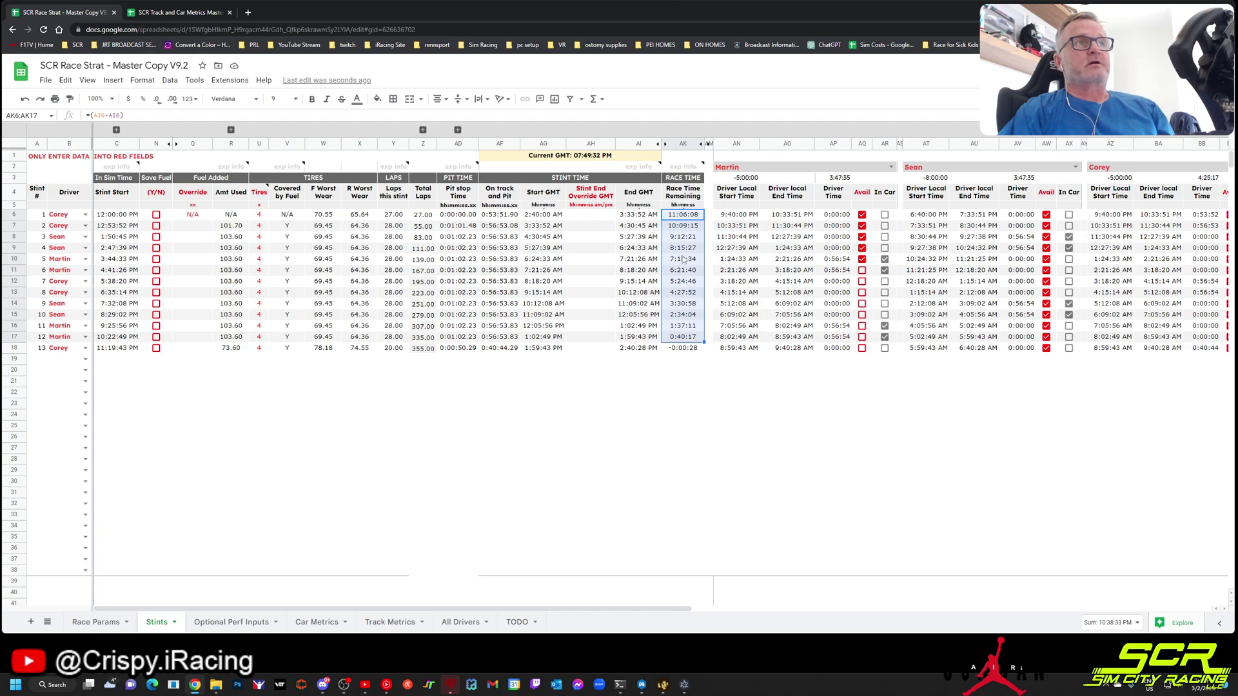
pyautogui.click(686, 351)
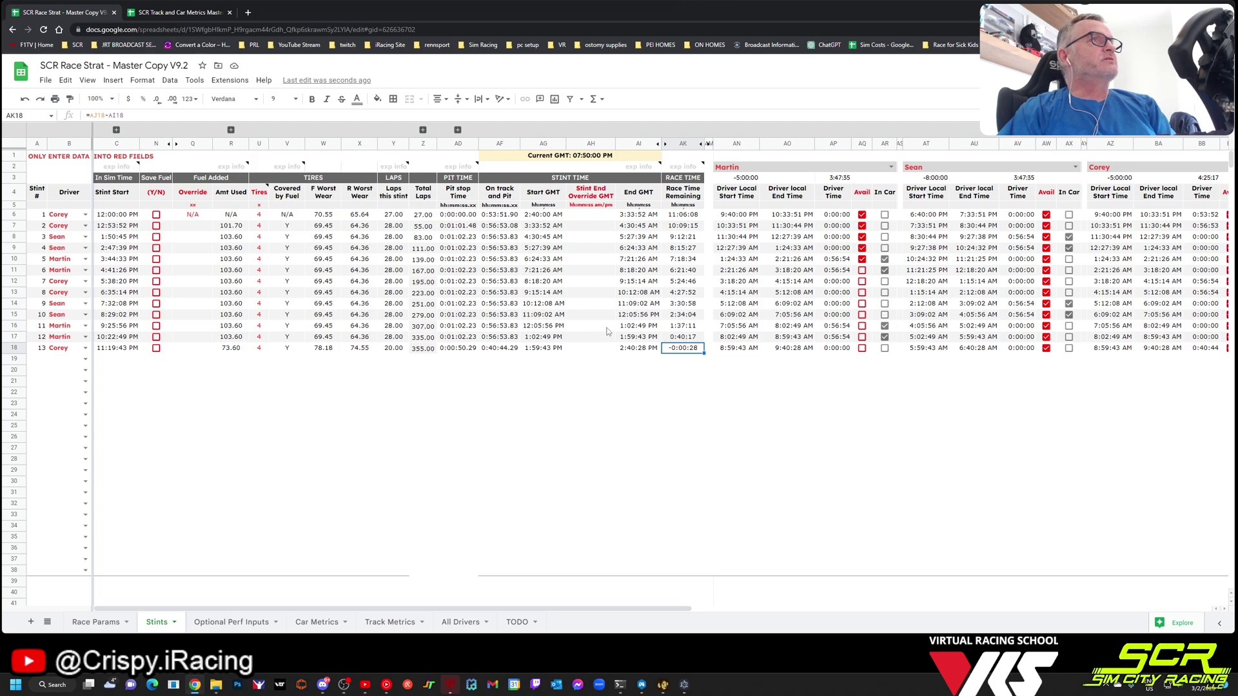
pyautogui.click(542, 160)
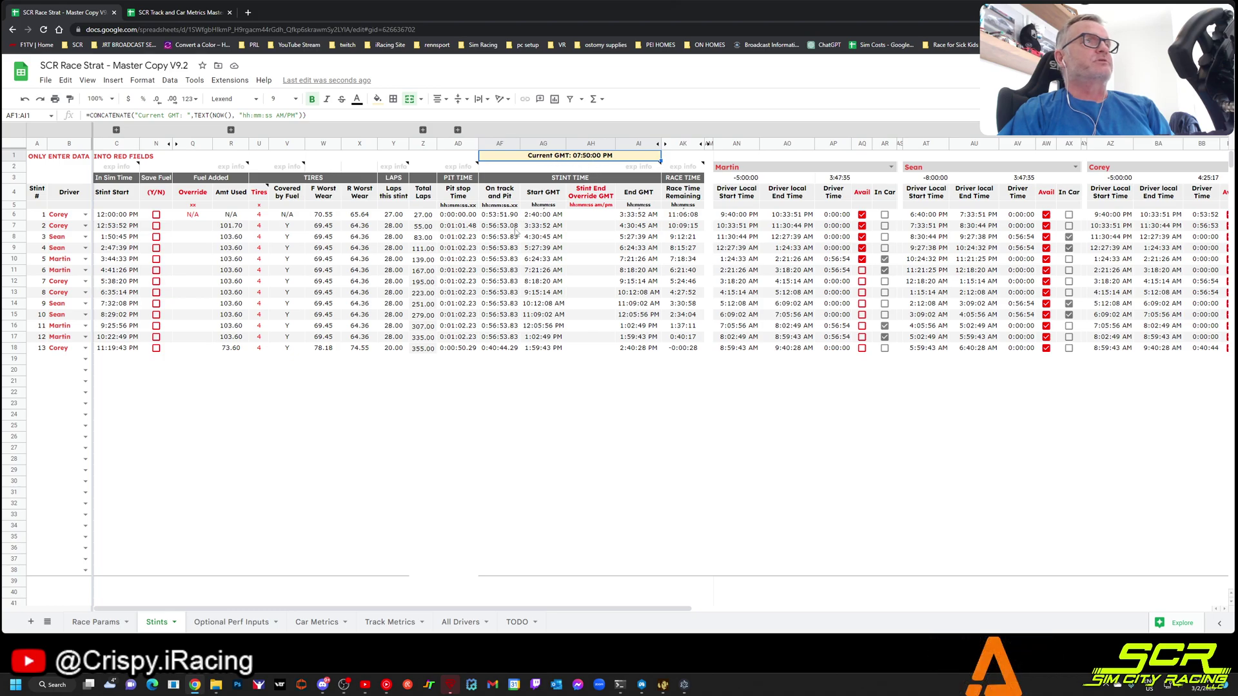
# Select all Start GMT and End GMT times, then go through Optional Perf Inputs to Race Params.
pyautogui.moveTo(545, 216); pyautogui.dragTo(545, 349)
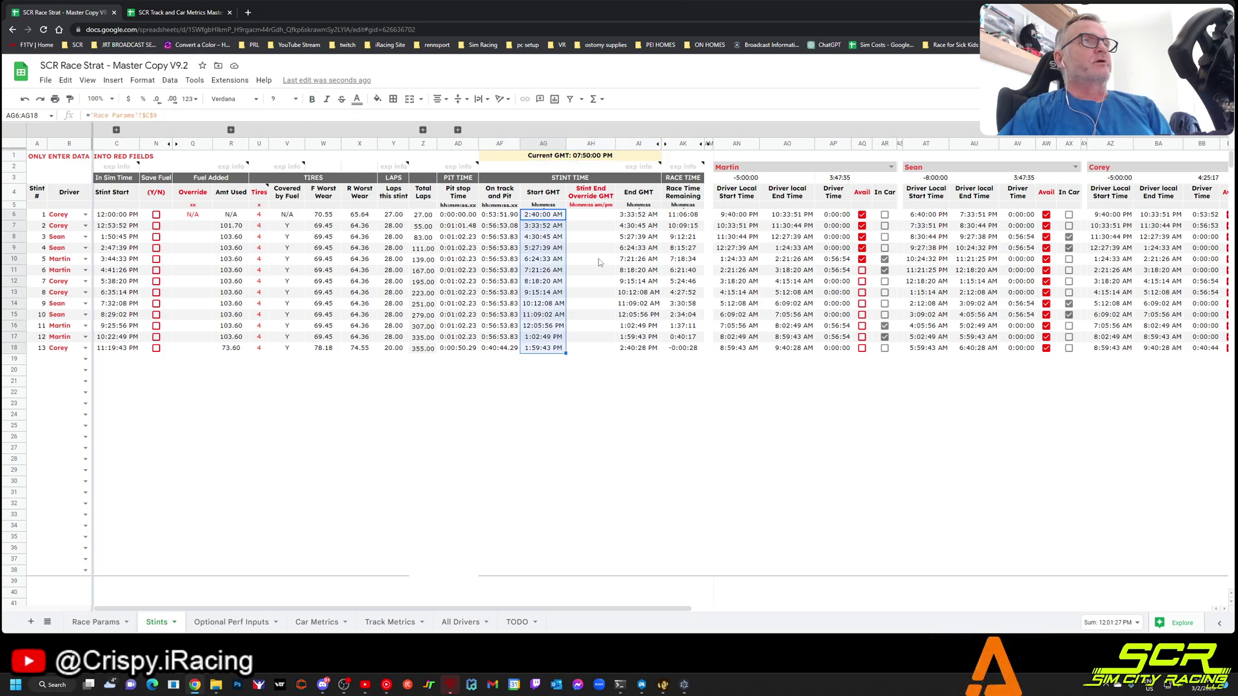
pyautogui.moveTo(648, 215); pyautogui.dragTo(648, 349)
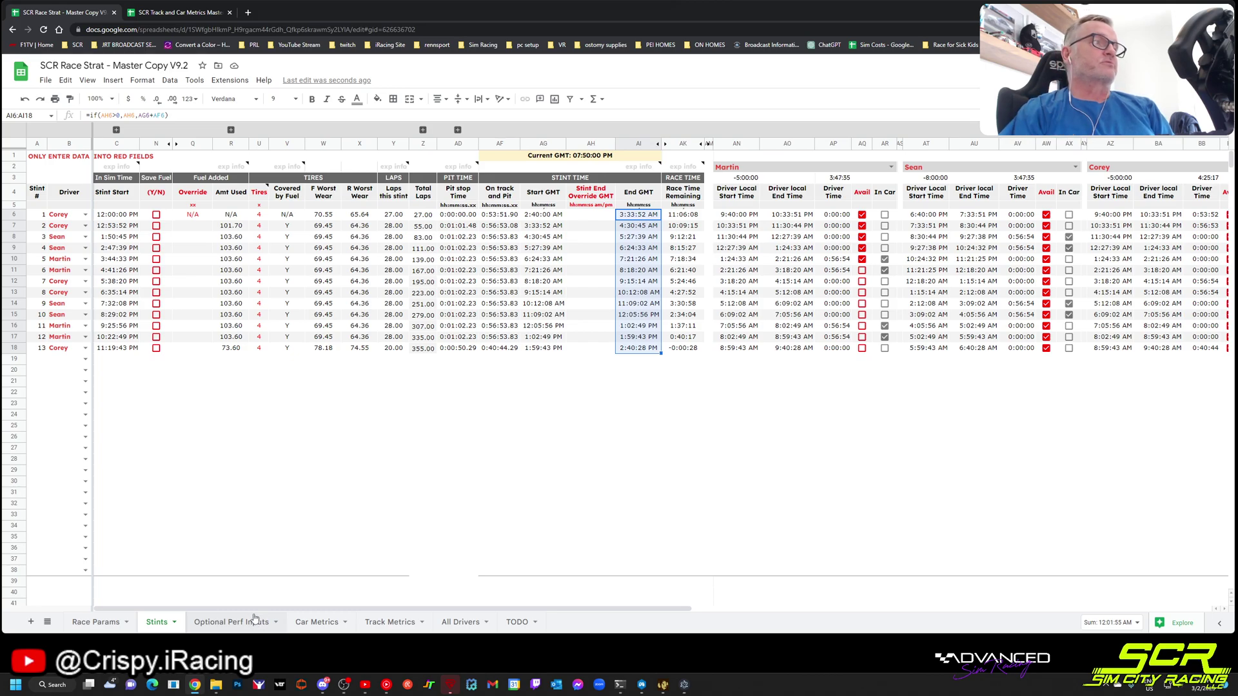
pyautogui.click(254, 620)
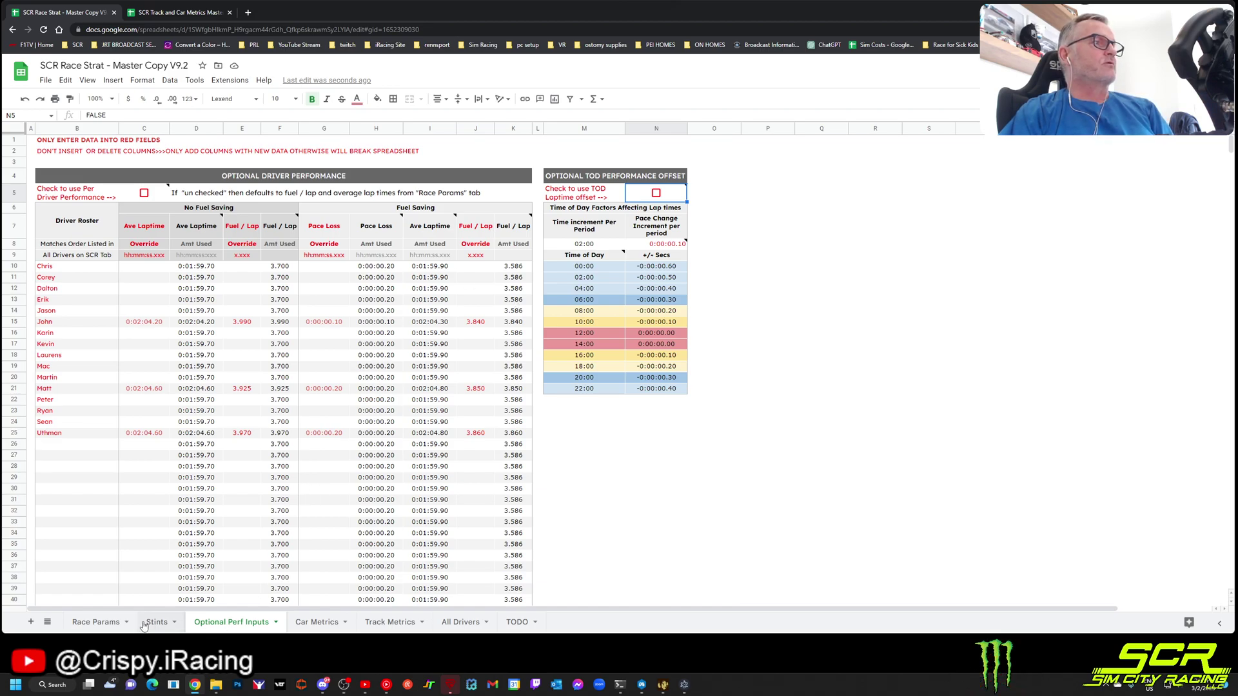
pyautogui.click(117, 628)
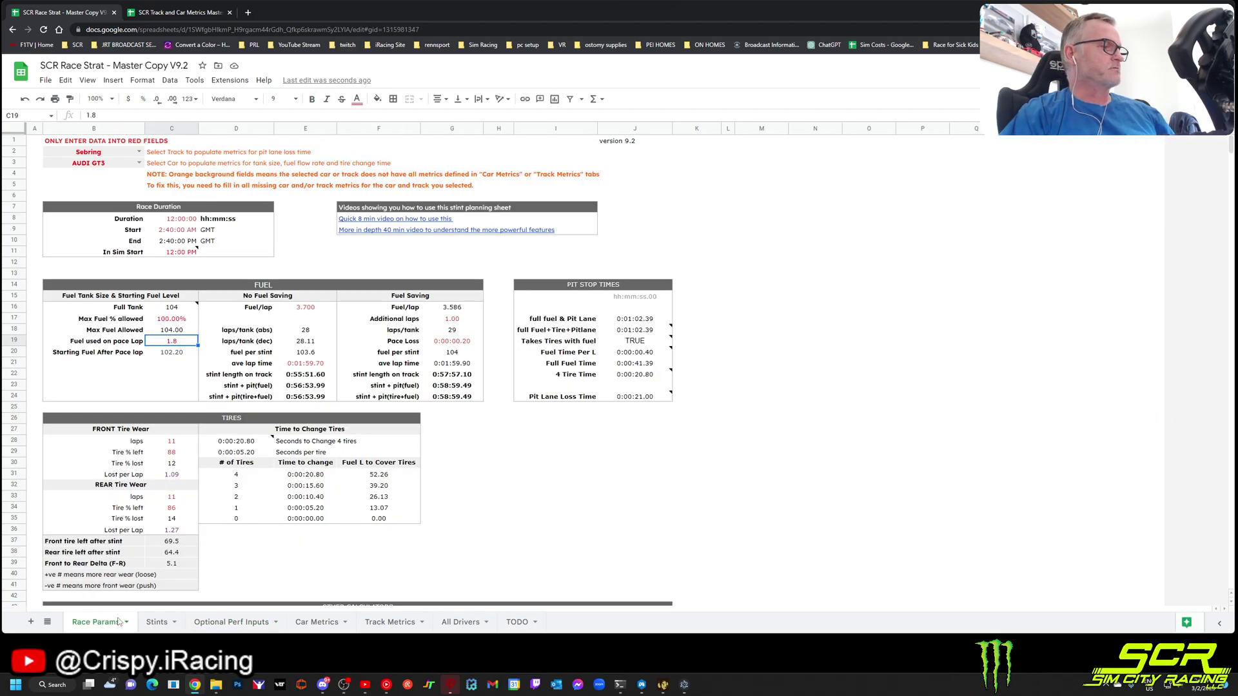